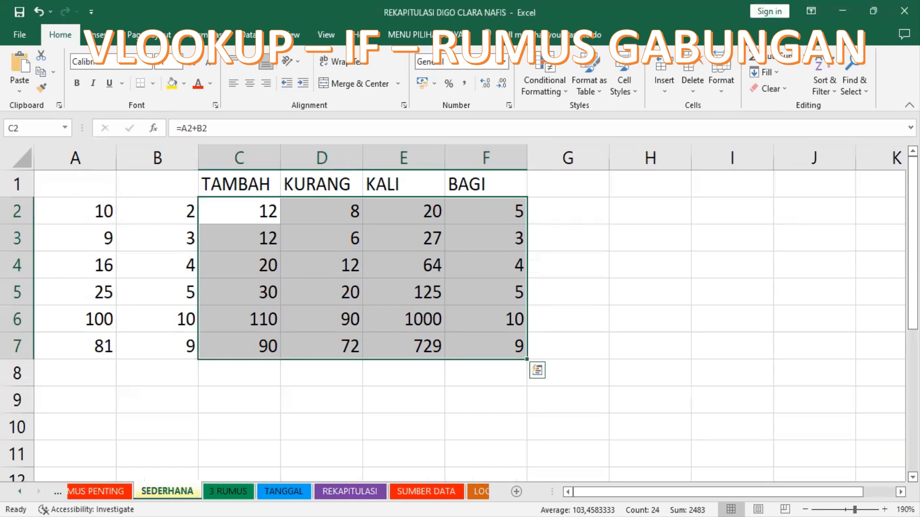
Examine the ten functions listed on the 4 RUMUS PENTING sheet, the AutoSum functions, and the wizard comment on number 5
{"action": "left_click", "coordinate": [114, 491]}
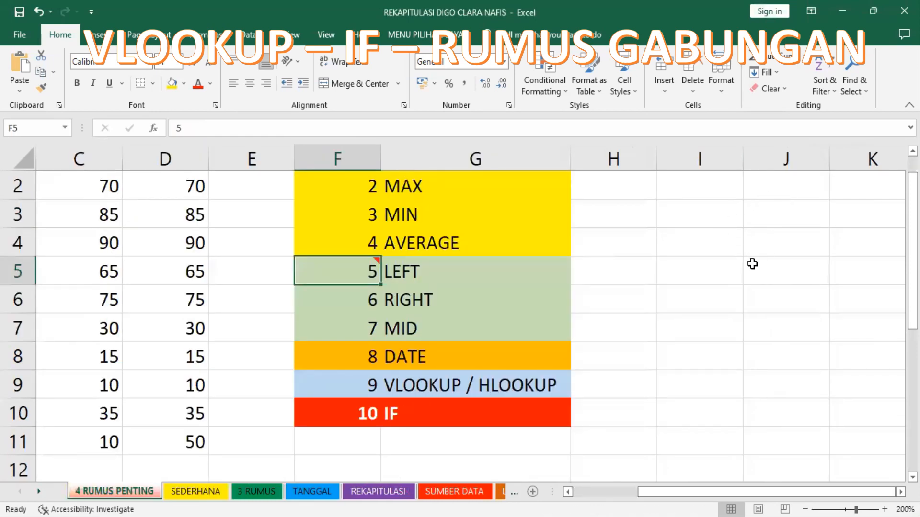
{"action": "left_click", "coordinate": [495, 288]}
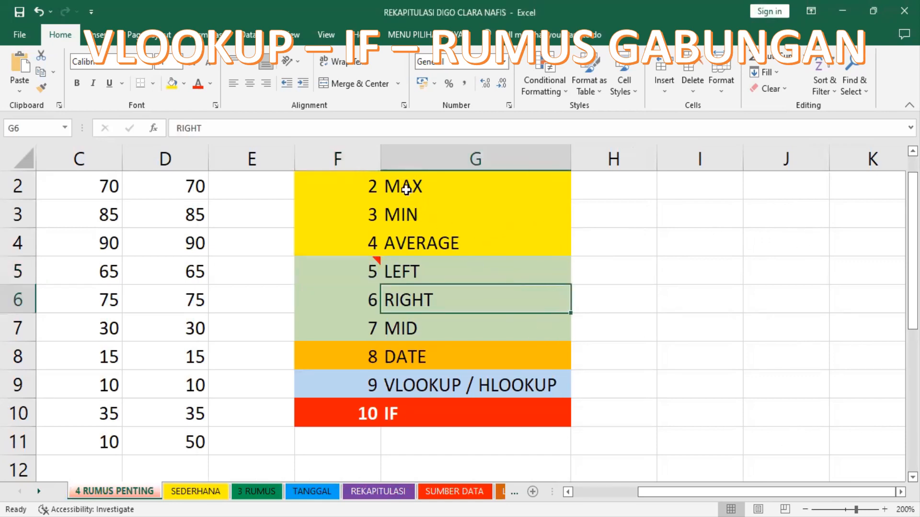
{"action": "left_click_drag", "start_coordinate": [464, 223], "coordinate": [468, 264]}
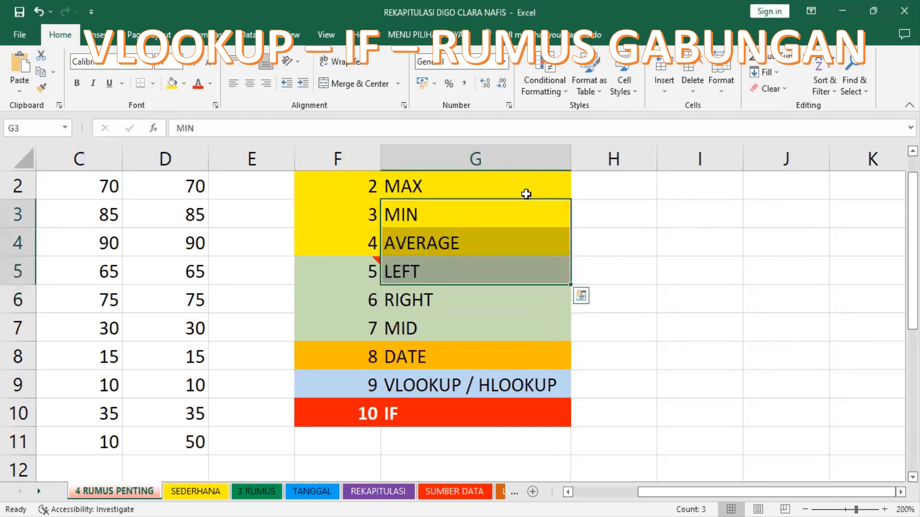
{"action": "left_click", "coordinate": [616, 236]}
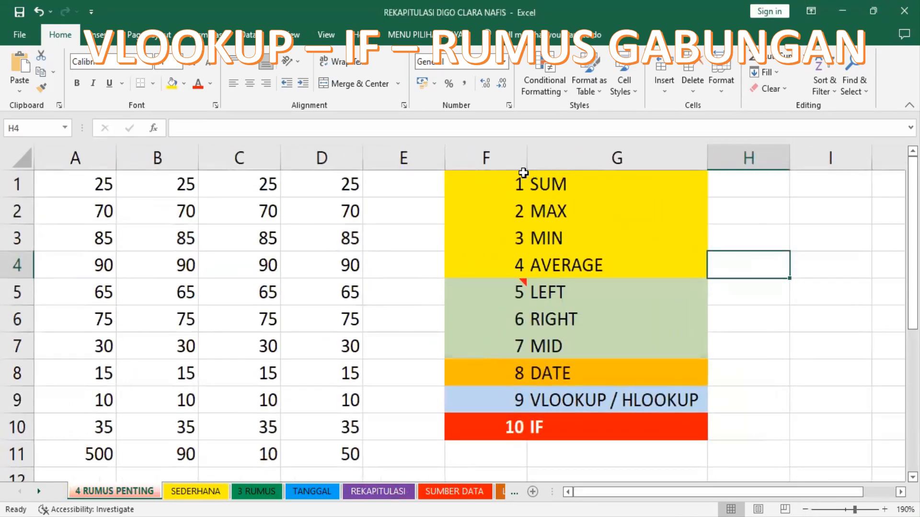
{"action": "mouse_move", "coordinate": [522, 173]}
{"action": "left_click", "coordinate": [798, 56]}
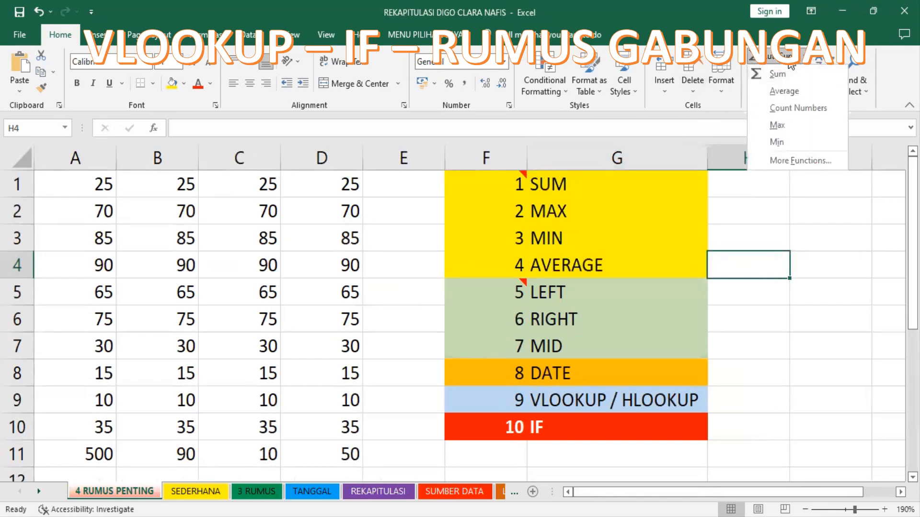
{"action": "left_click", "coordinate": [614, 322]}
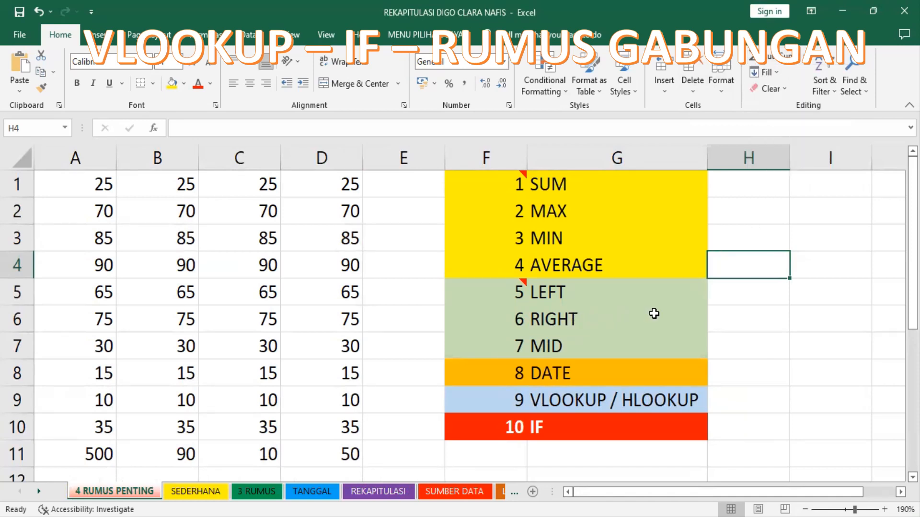
{"action": "mouse_move", "coordinate": [520, 290]}
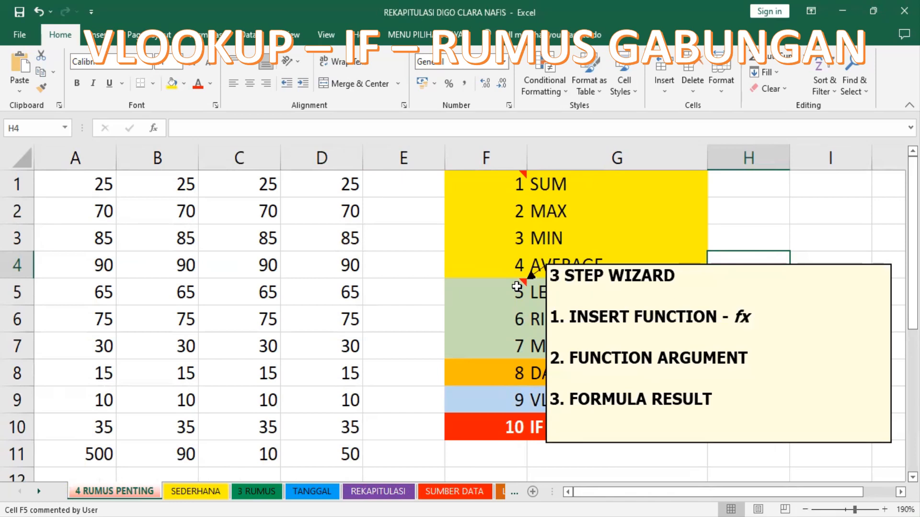
{"action": "left_click", "coordinate": [536, 426]}
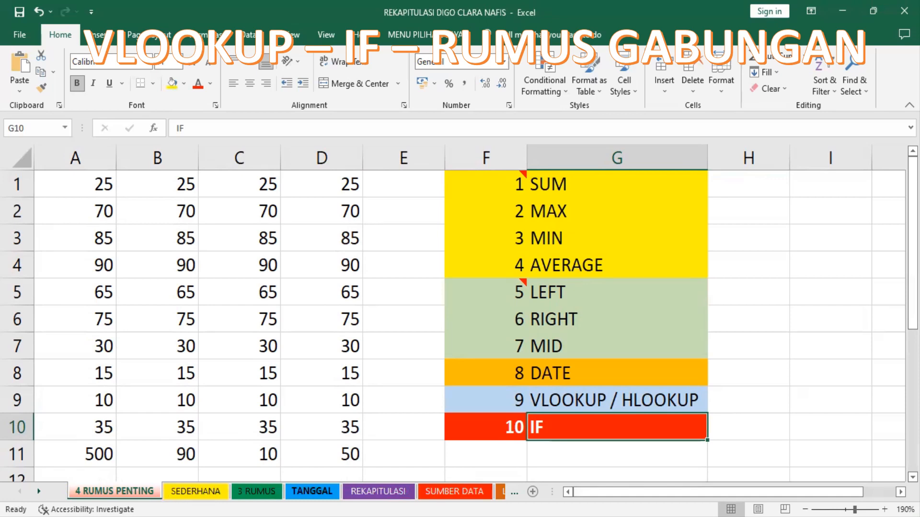
{"action": "left_click", "coordinate": [131, 386]}
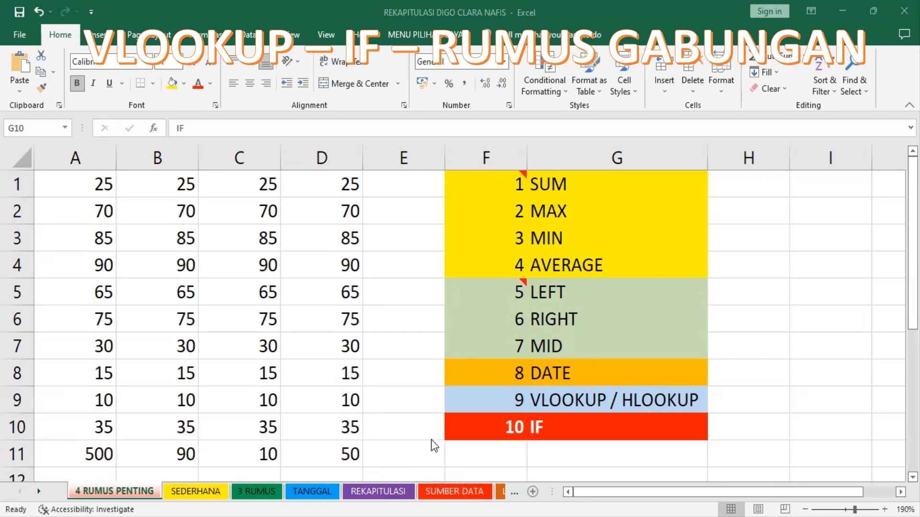
{"action": "left_click", "coordinate": [791, 361]}
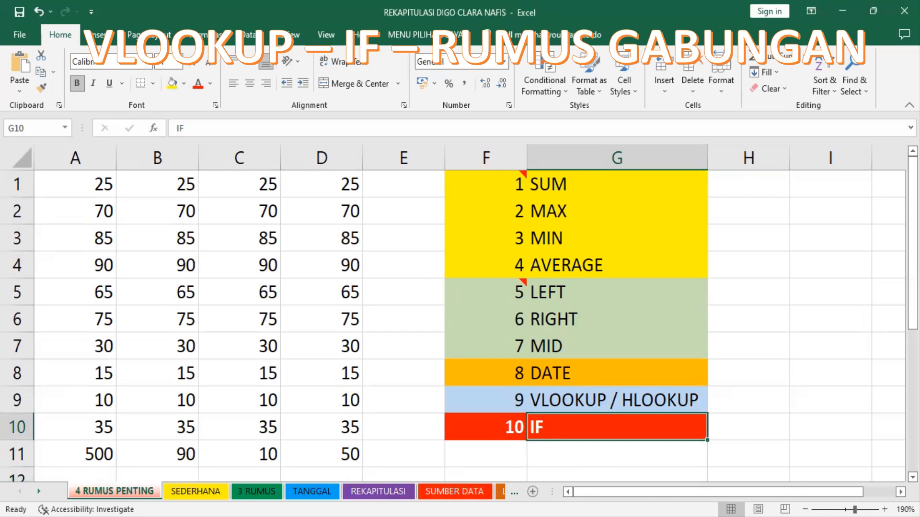
Add a new blank worksheet directly after the 4 RUMUS PENTING sheet
{"action": "left_click", "coordinate": [39, 492]}
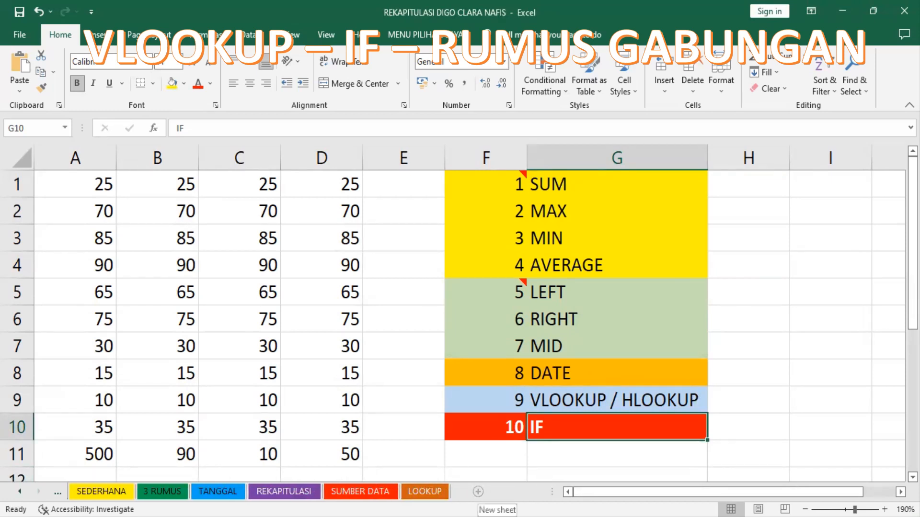
{"action": "left_click", "coordinate": [478, 492]}
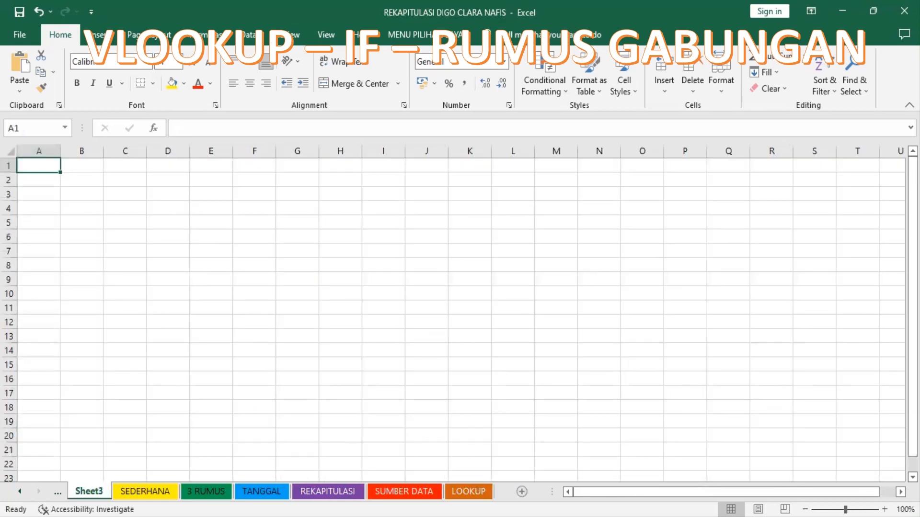
{"action": "left_click", "coordinate": [885, 509]}
{"action": "left_click", "coordinate": [884, 509]}
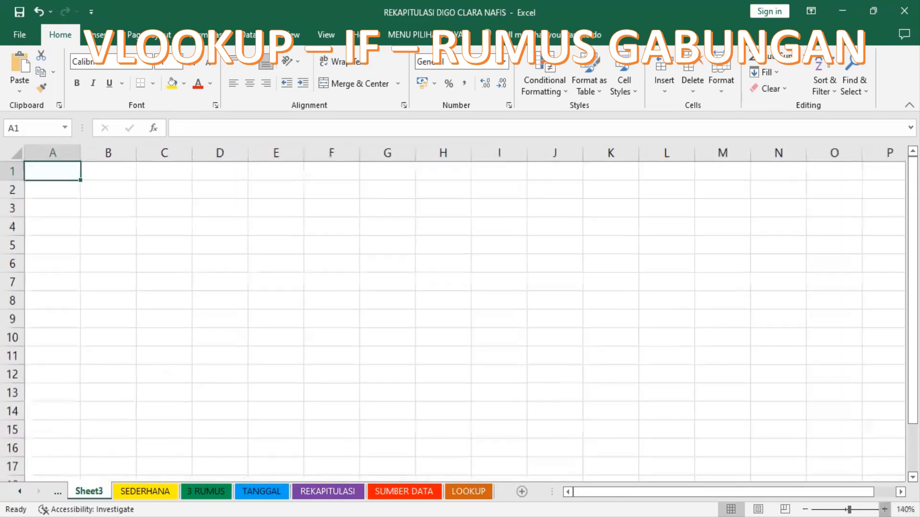
{"action": "left_click", "coordinate": [885, 510]}
{"action": "left_click", "coordinate": [884, 509]}
{"action": "left_click", "coordinate": [885, 509]}
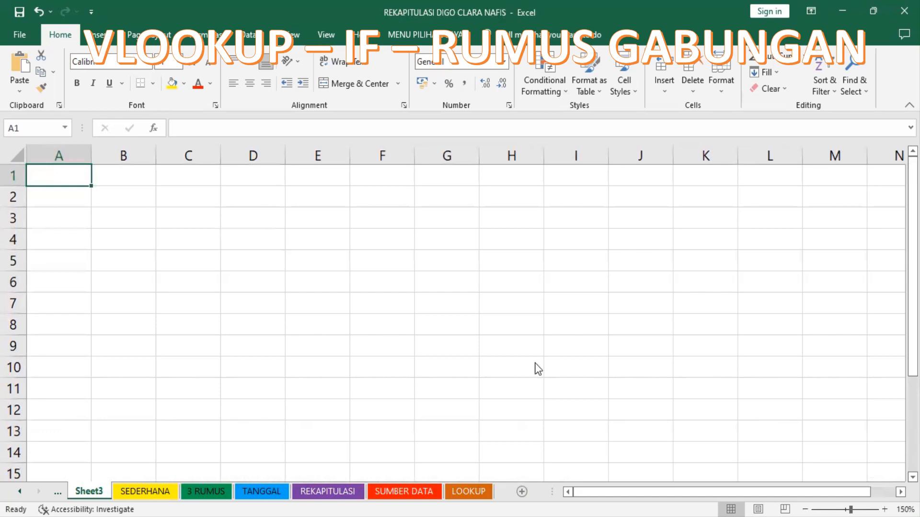
{"action": "left_click", "coordinate": [390, 175]}
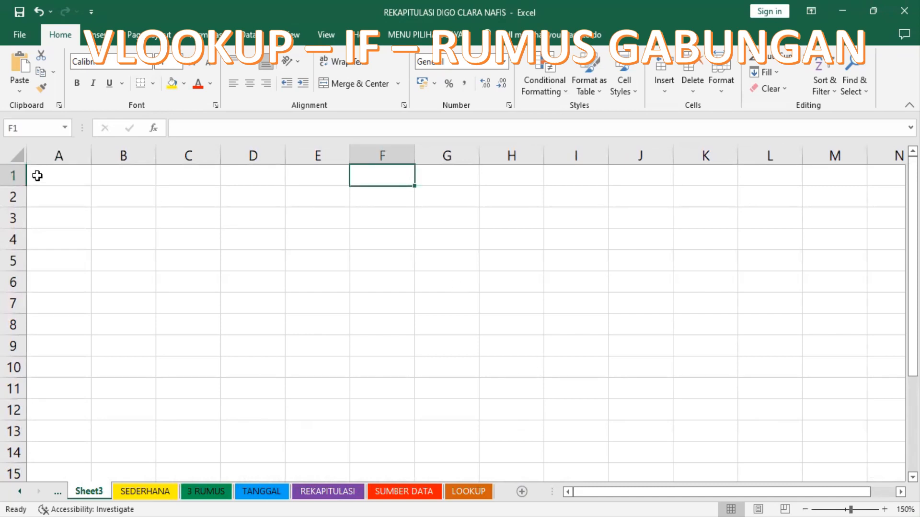
Set the font size of all cells in the new worksheet to 26
{"action": "left_click", "coordinate": [17, 154]}
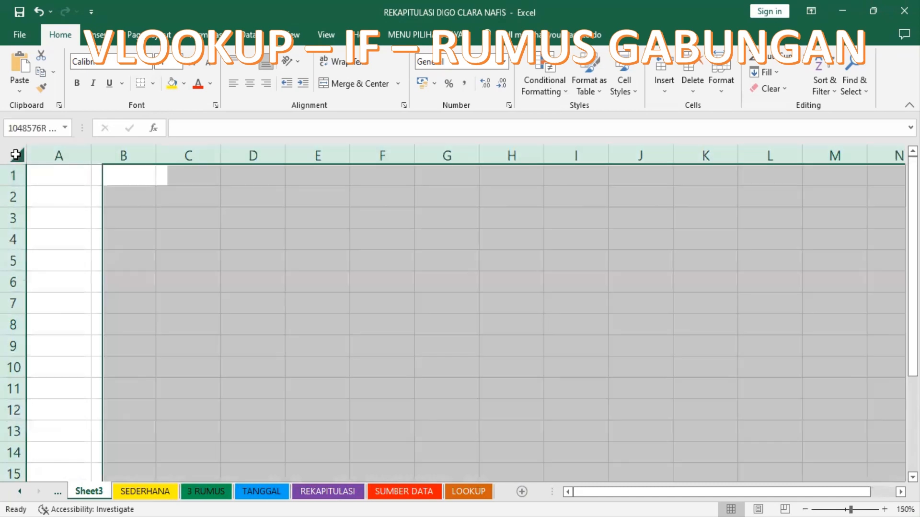
{"action": "left_click", "coordinate": [178, 62]}
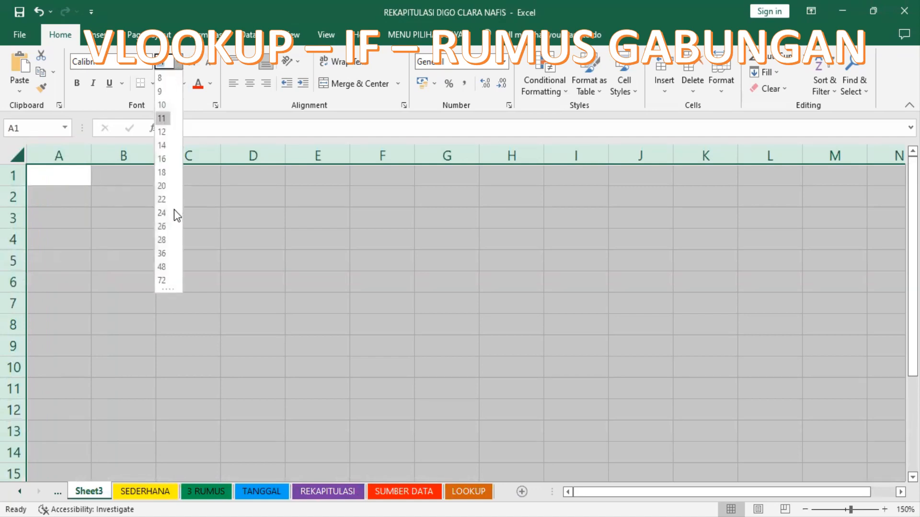
{"action": "left_click", "coordinate": [169, 226]}
{"action": "left_click", "coordinate": [169, 226]}
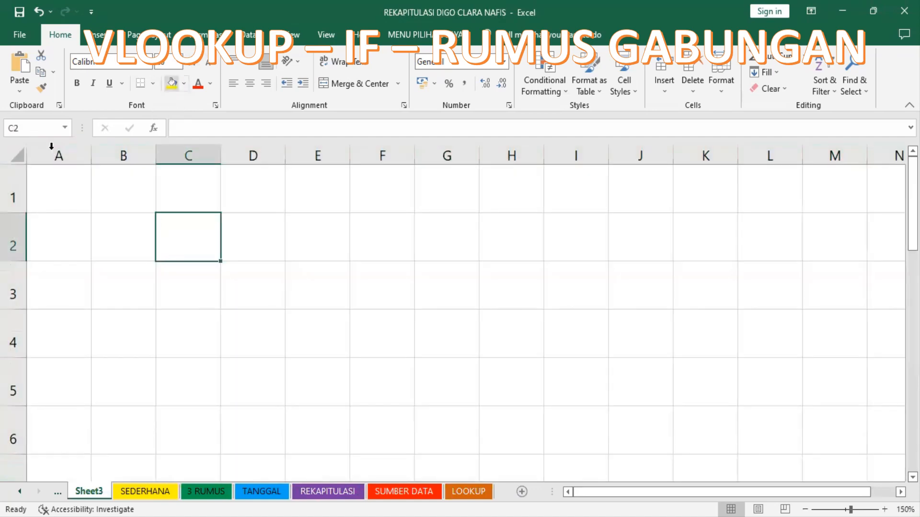
Reduce the font size of all cells in the new worksheet to slightly above 11 points
{"action": "left_click", "coordinate": [16, 156]}
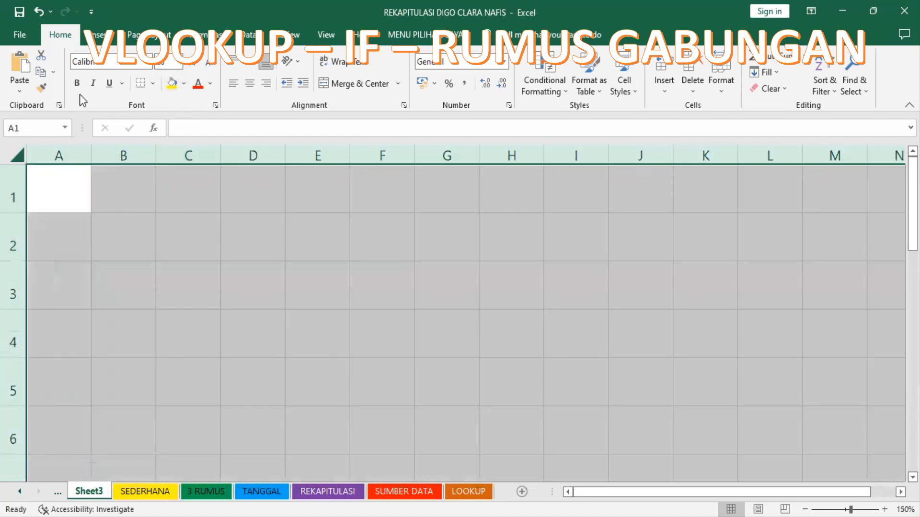
{"action": "left_click", "coordinate": [179, 63]}
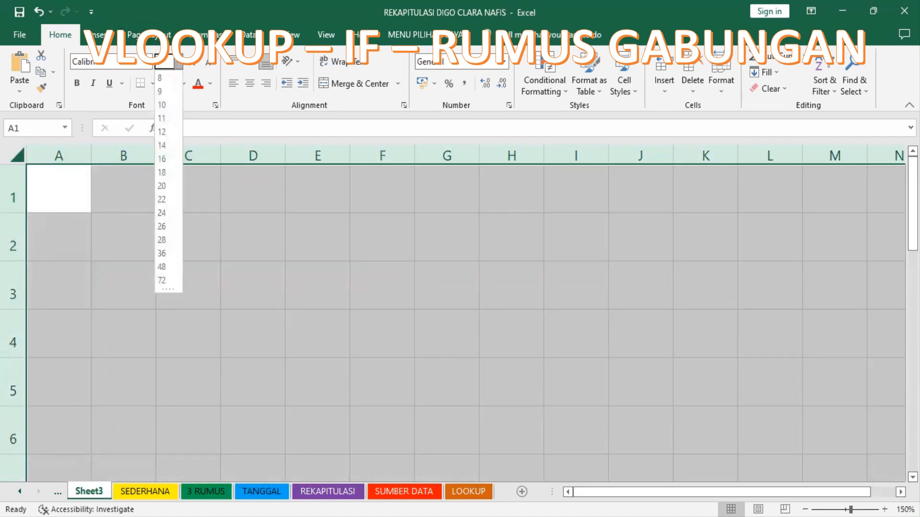
{"action": "left_click", "coordinate": [172, 62]}
{"action": "type", "text": "11"}
{"action": "key", "text": "Return"}
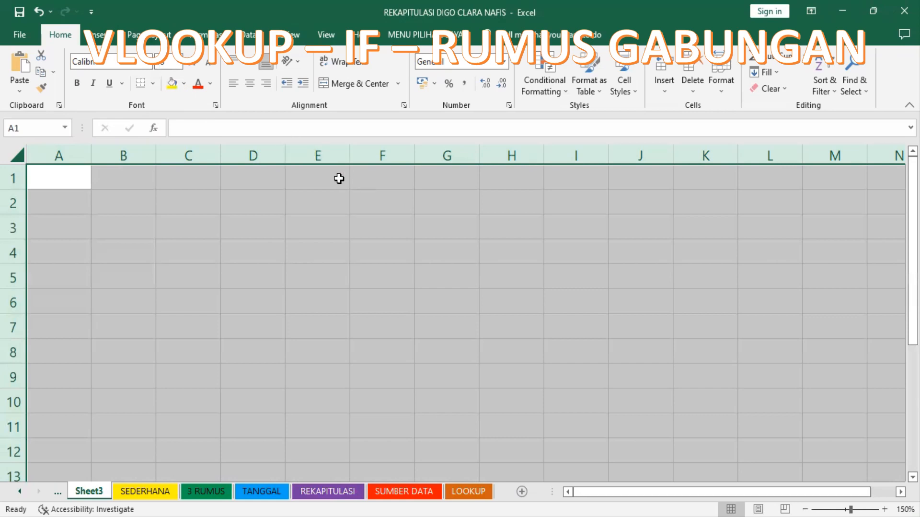
Enter the condition text "JIKA NILAI LEBIH DARI 70," in cell E1
{"action": "left_click", "coordinate": [339, 178]}
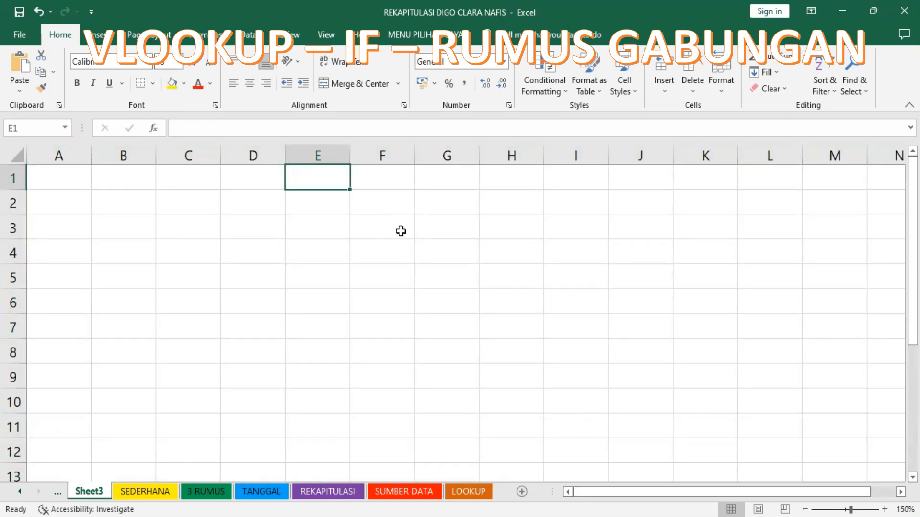
{"action": "type", "text": "JIKA NI"}
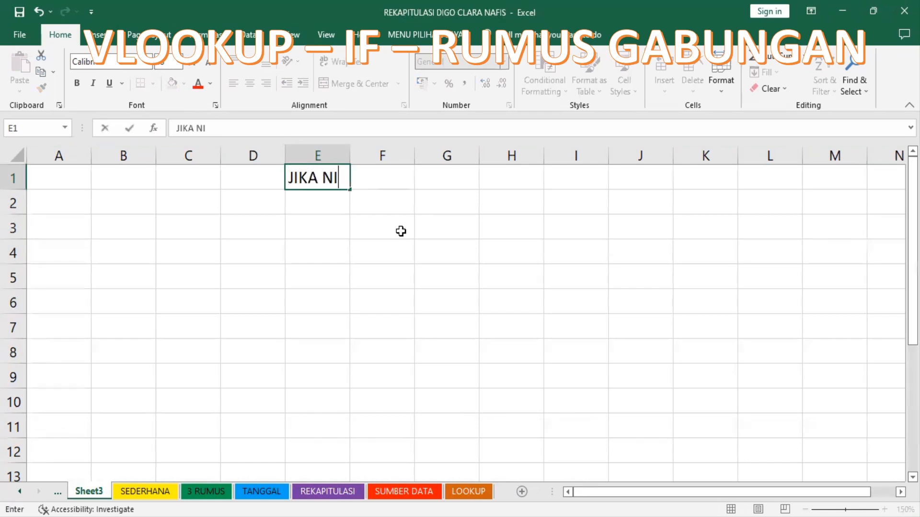
{"action": "type", "text": "LAI LEB"}
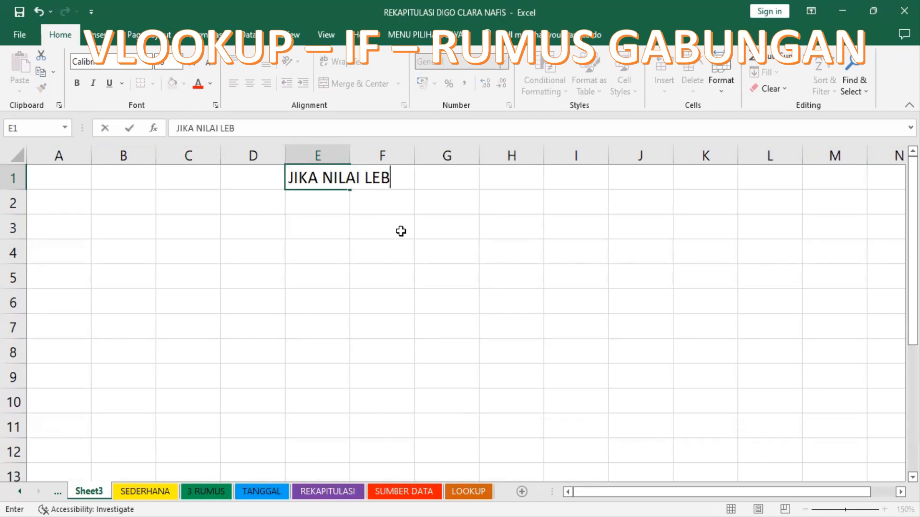
{"action": "type", "text": "IH DARI"}
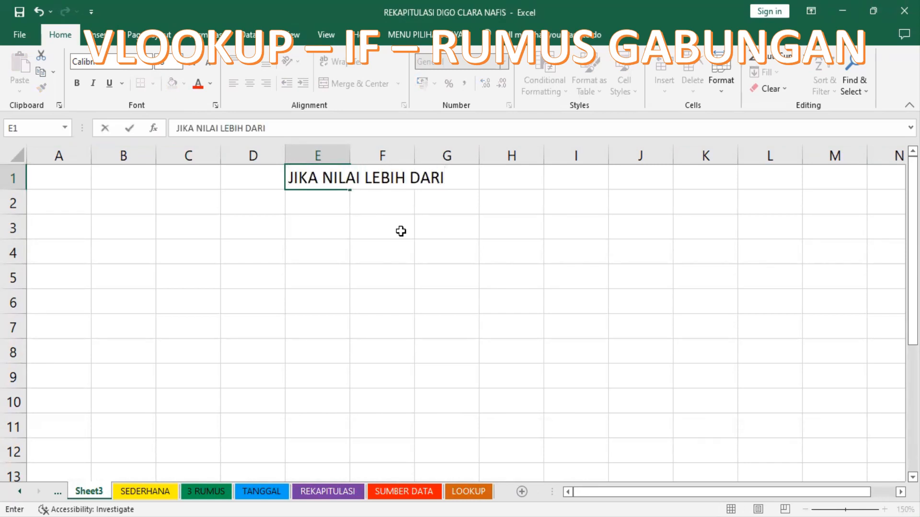
{"action": "type", "text": " 70,"}
{"action": "key", "text": "Return"}
Enter the two outcomes below the condition: MAKA "LULUS" in E2 and JIKA TIDAK MAKA "REMIDI" in E3
{"action": "type", "text": "MAKA"}
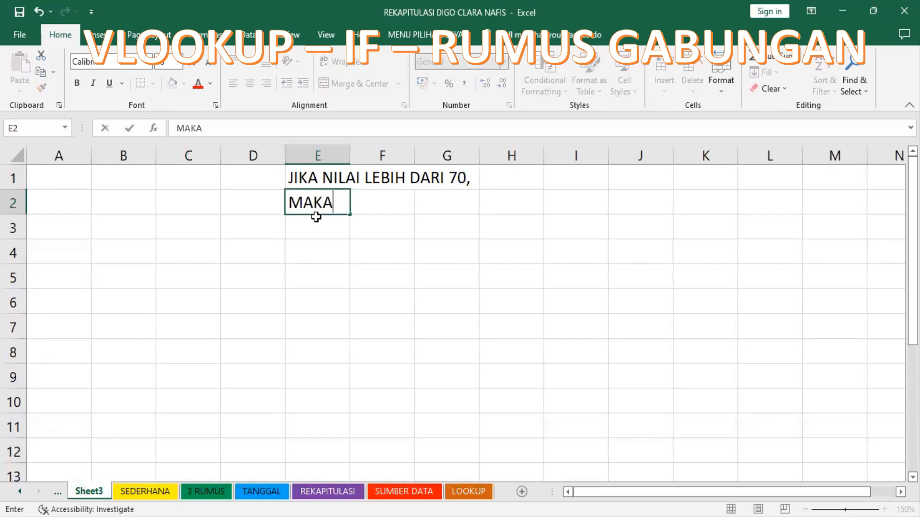
{"action": "type", "text": " \"LULUS\""}
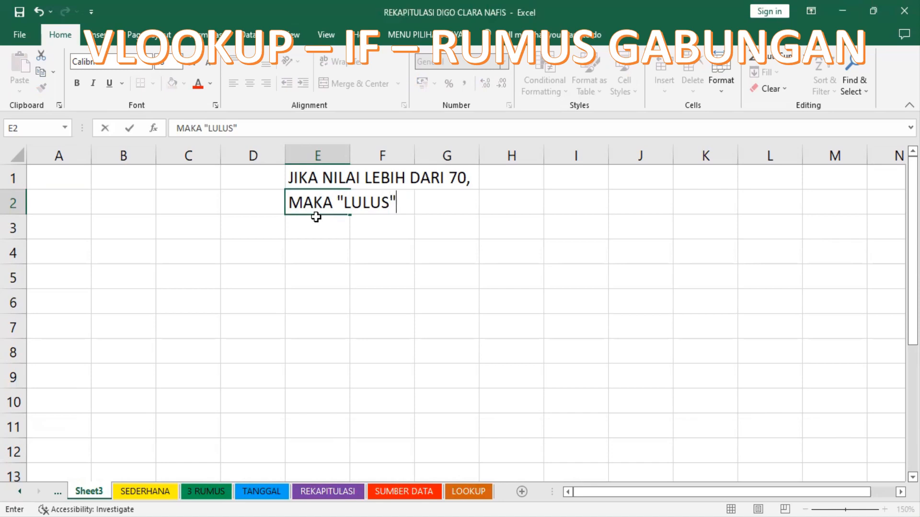
{"action": "key", "text": "Return"}
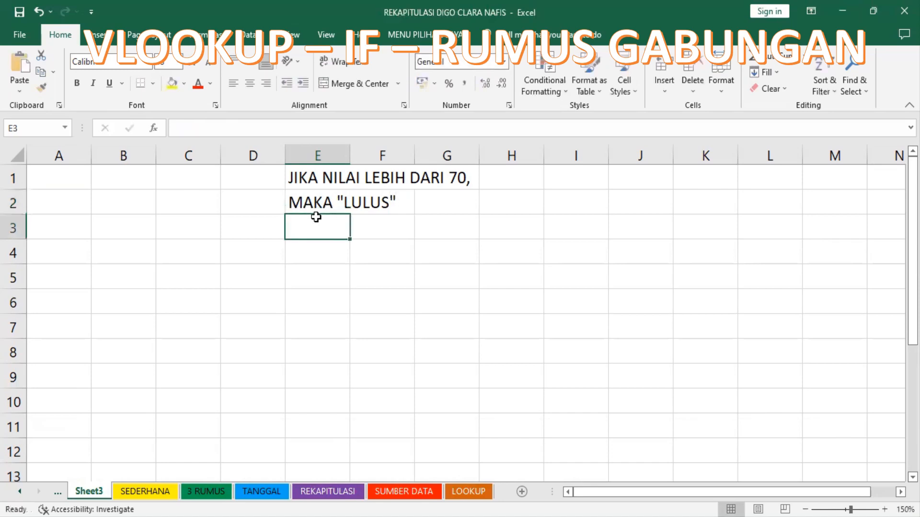
{"action": "type", "text": "JIKA TIDA"}
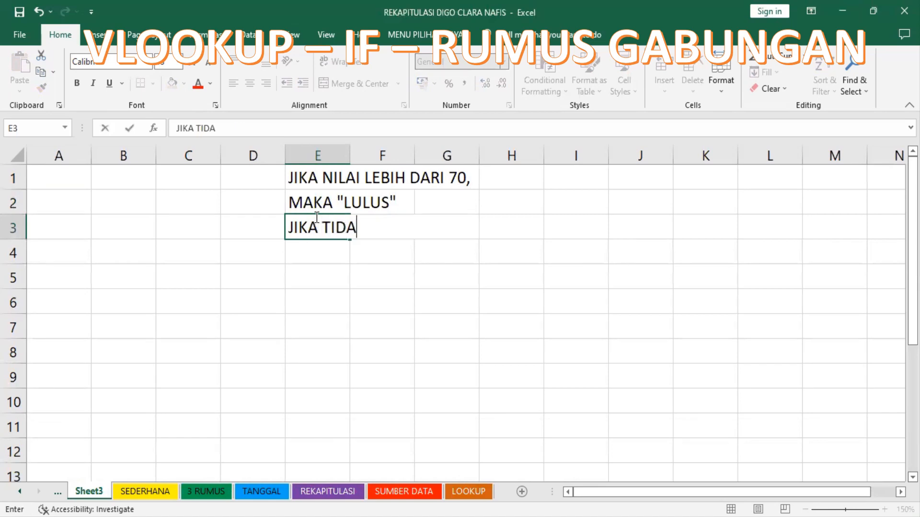
{"action": "type", "text": "K"}
{"action": "type", "text": " MAKA"}
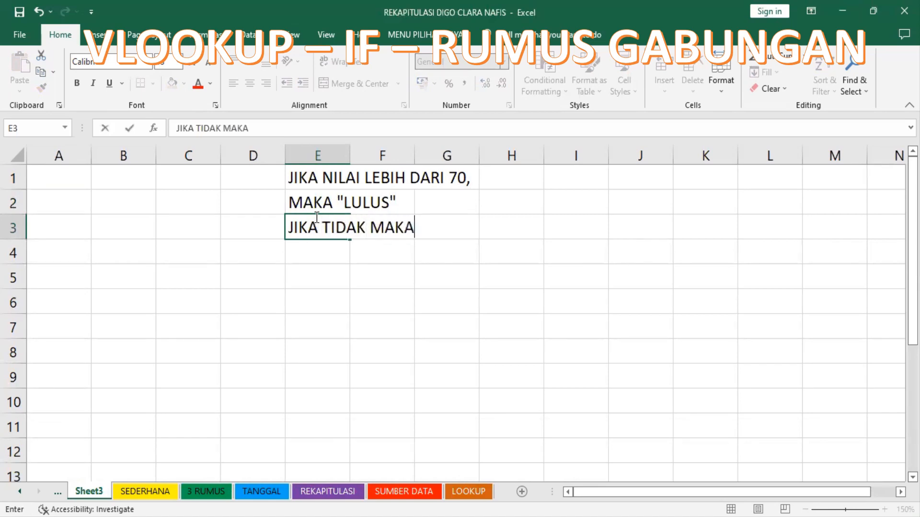
{"action": "type", "text": " \"REMIDI\""}
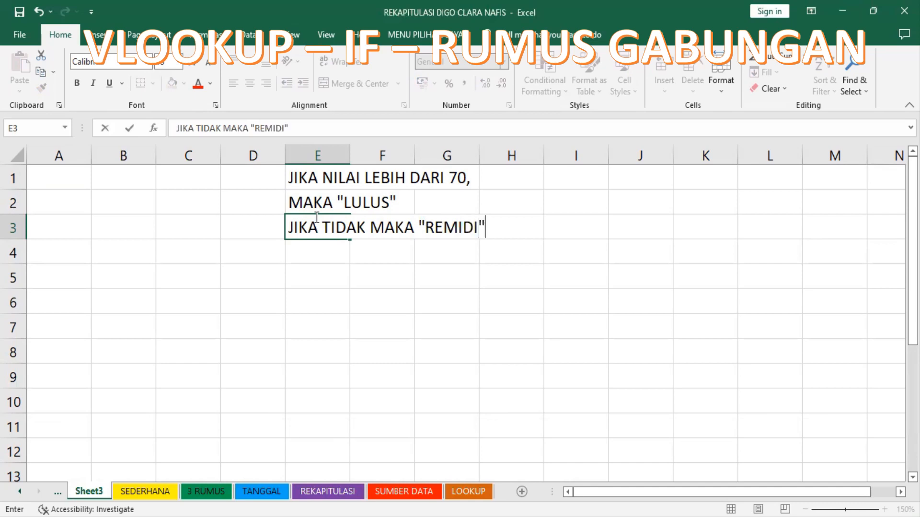
{"action": "key", "text": "Return"}
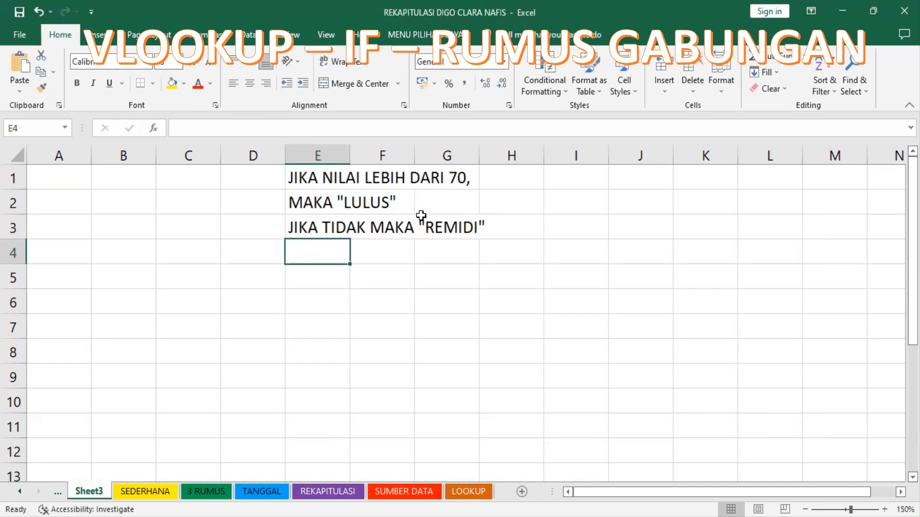
Color only the word NILAI red within the text of cell E1
{"action": "left_click", "coordinate": [306, 177]}
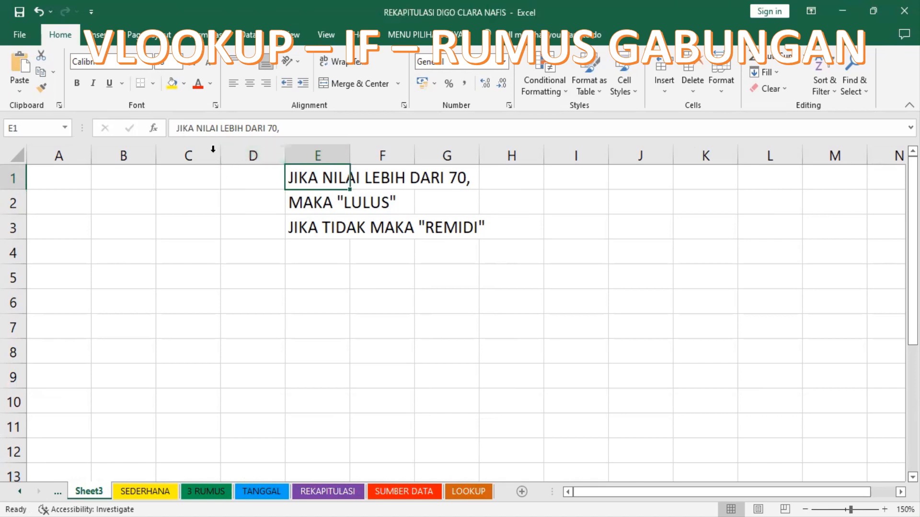
{"action": "double_click", "coordinate": [210, 130]}
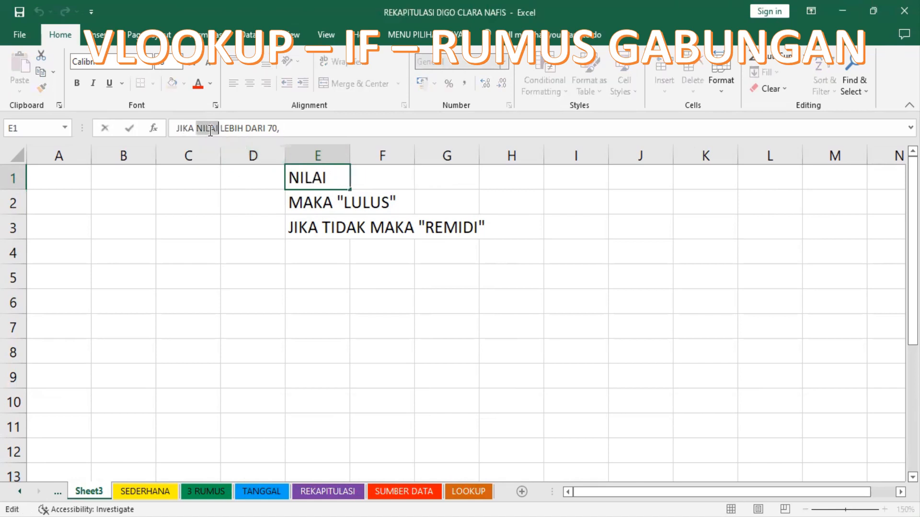
{"action": "left_click", "coordinate": [198, 84]}
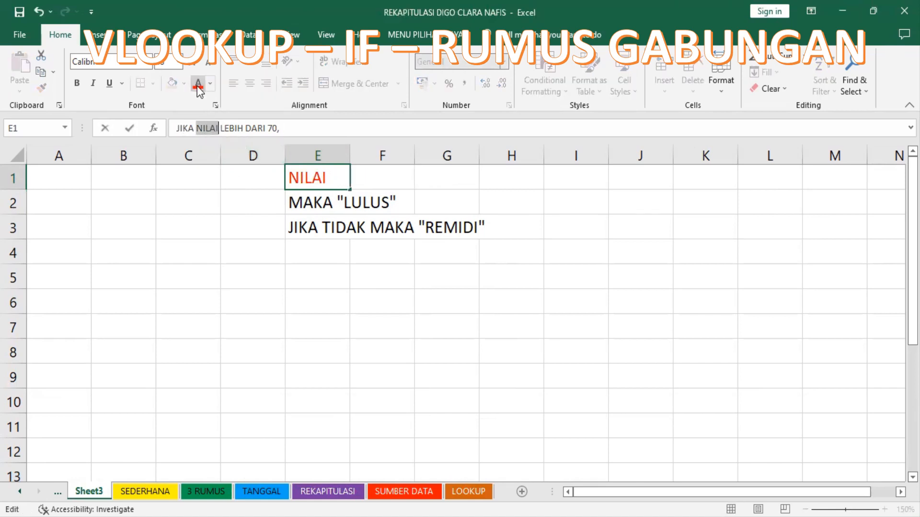
Bold the word NILAI in cell E1 and make the words LEBIH DARI bold and dark blue
{"action": "left_click", "coordinate": [77, 83]}
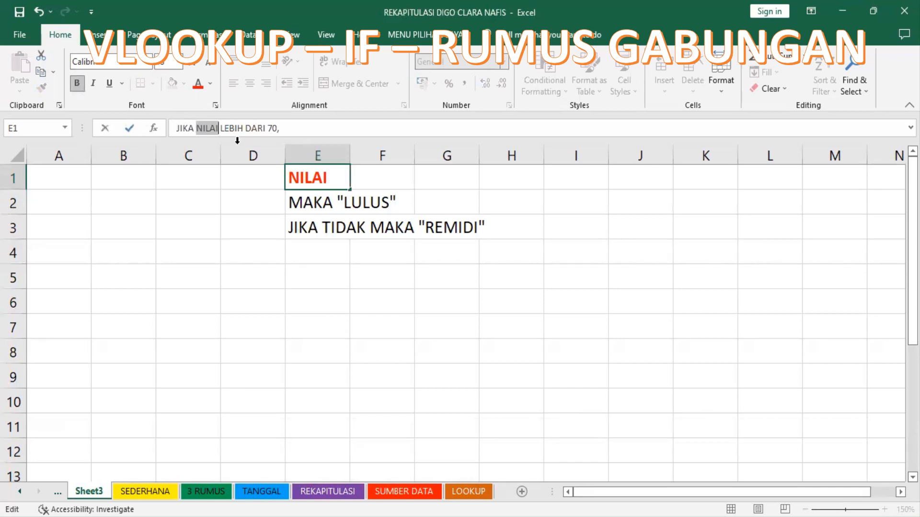
{"action": "left_click", "coordinate": [222, 129]}
{"action": "left_click_drag", "start_coordinate": [223, 128], "coordinate": [256, 130]}
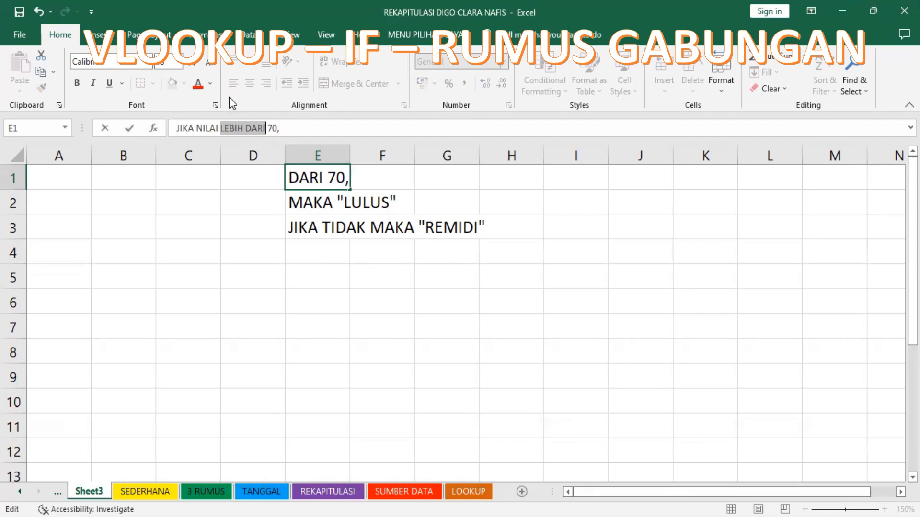
{"action": "left_click", "coordinate": [211, 84]}
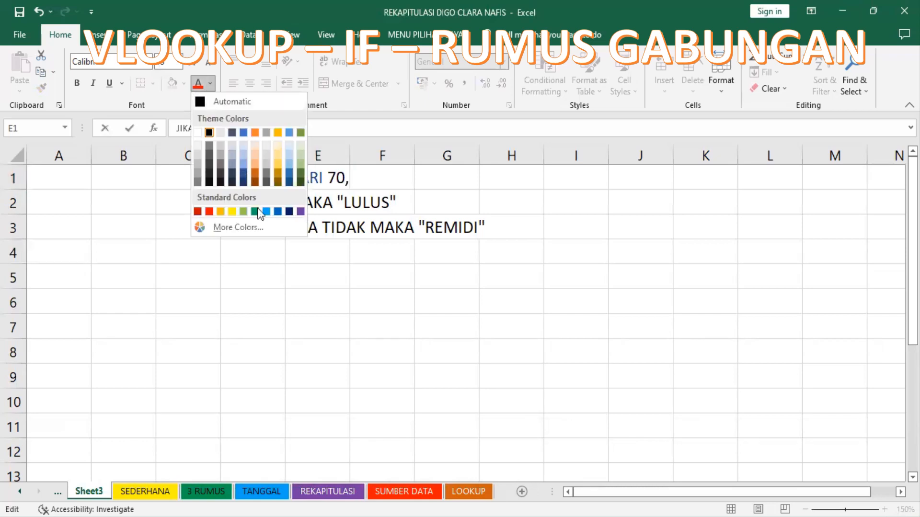
{"action": "left_click", "coordinate": [288, 182]}
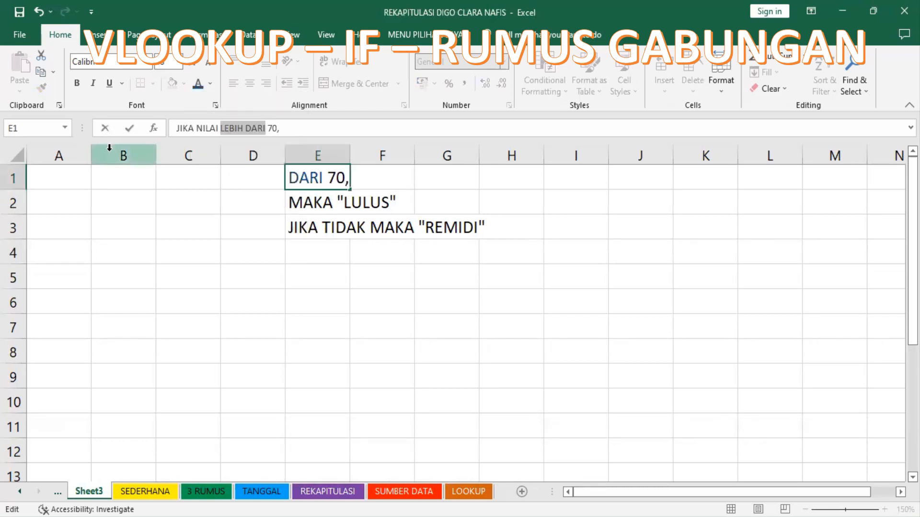
{"action": "left_click", "coordinate": [77, 82]}
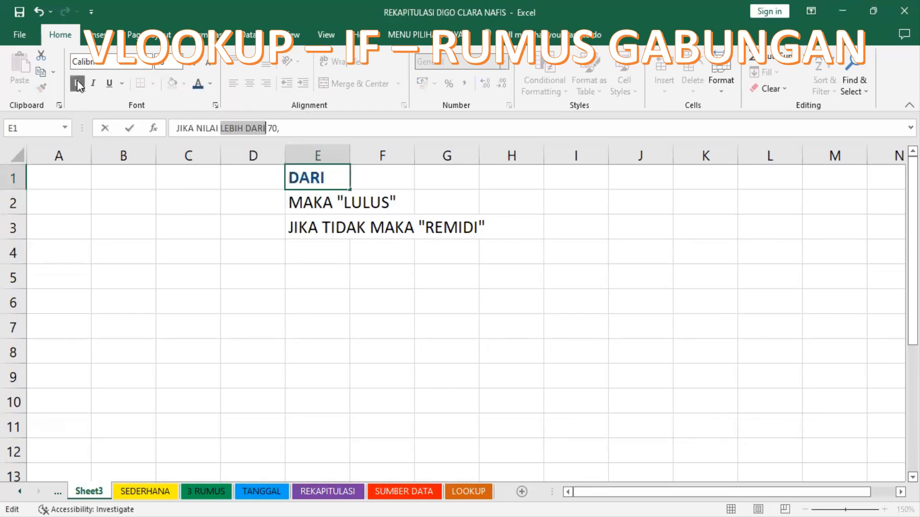
Make only the number 70 within the text of cell E1 purple and bold
{"action": "left_click", "coordinate": [273, 129]}
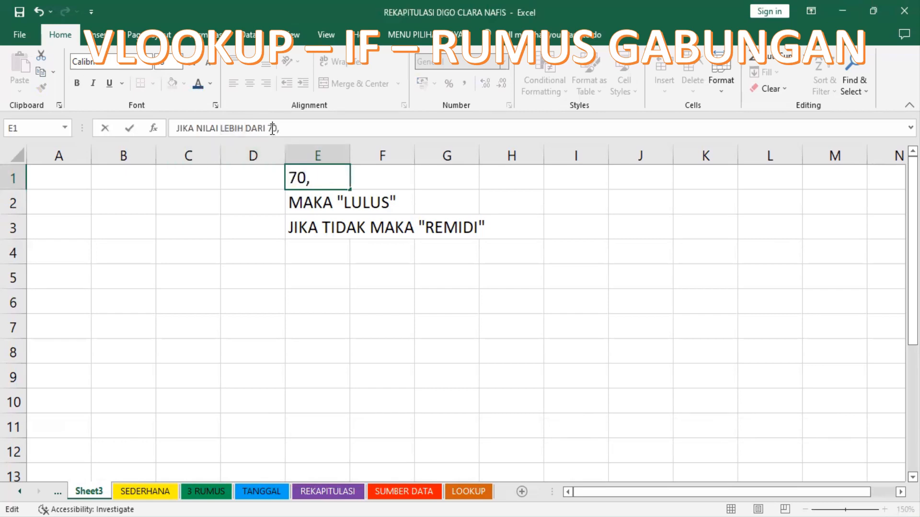
{"action": "double_click", "coordinate": [273, 128]}
{"action": "left_click", "coordinate": [214, 83]}
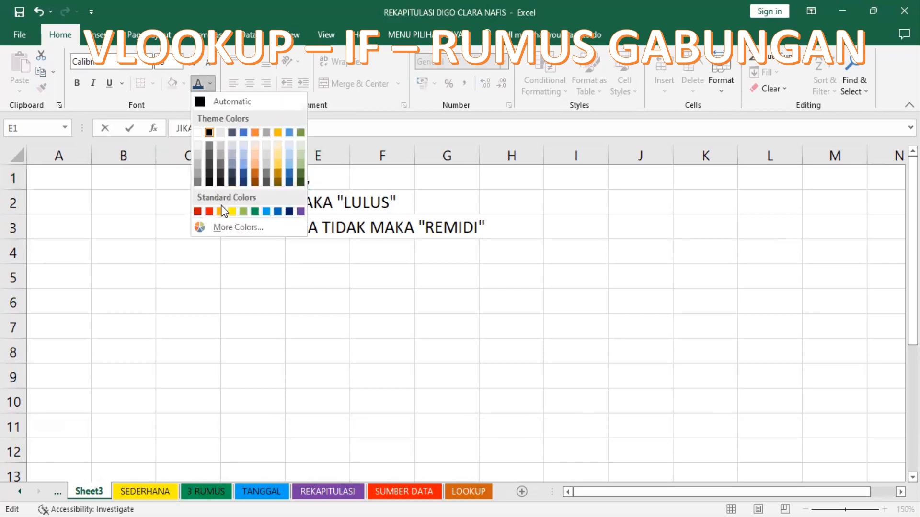
{"action": "left_click", "coordinate": [300, 208]}
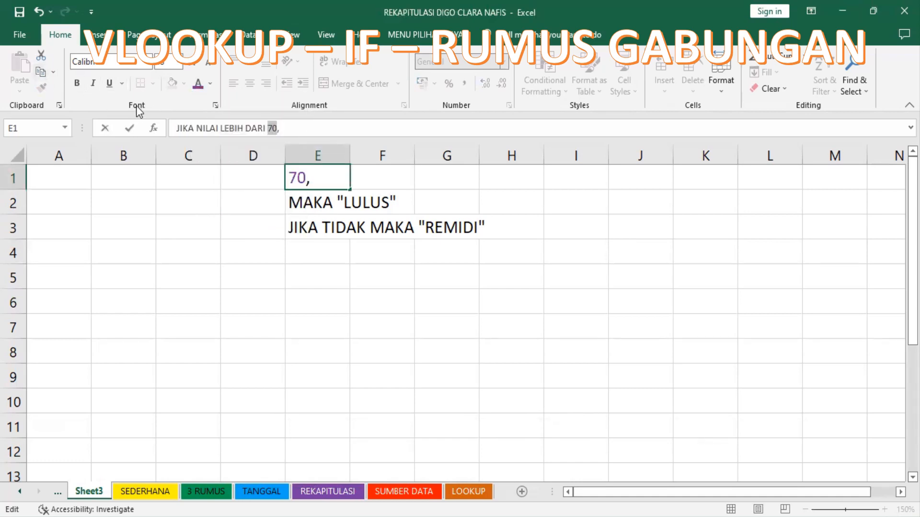
{"action": "left_click", "coordinate": [79, 84]}
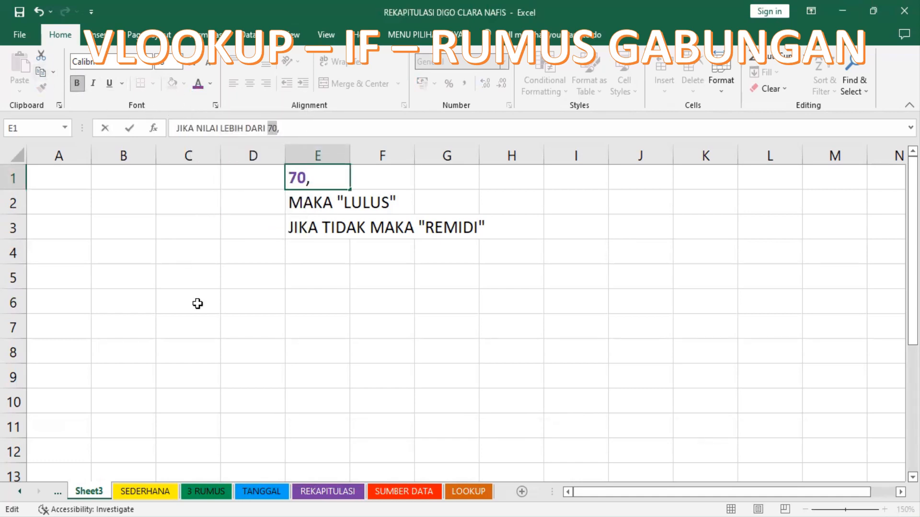
{"action": "key", "text": "Return"}
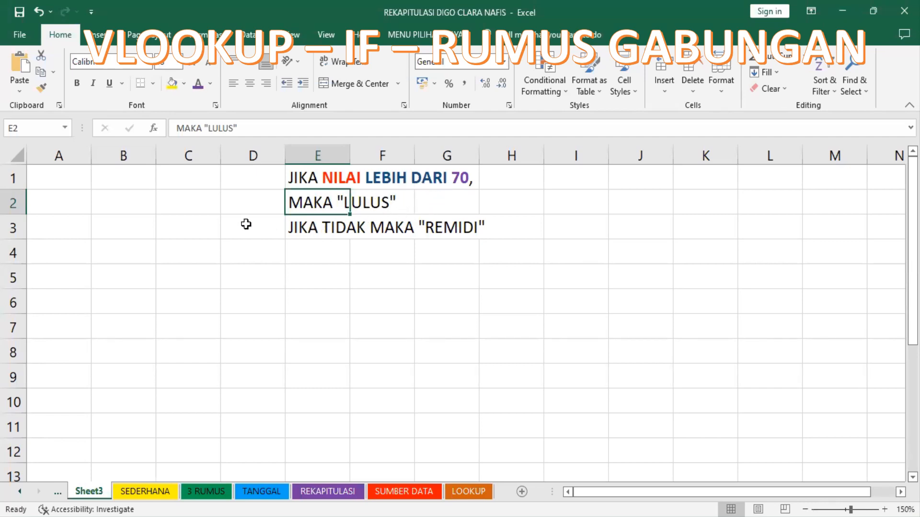
Format only the word LULUS within the text of cell E2 in light blue and bold
{"action": "left_click", "coordinate": [221, 126]}
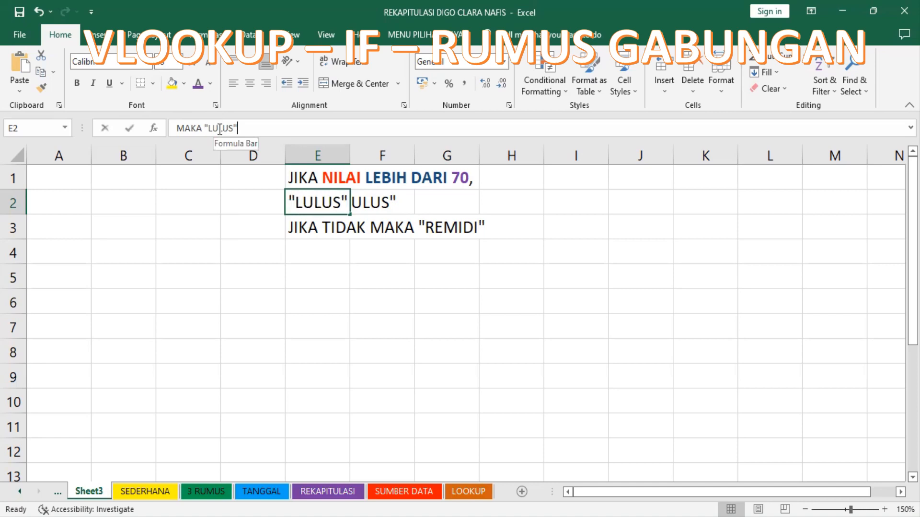
{"action": "double_click", "coordinate": [220, 129]}
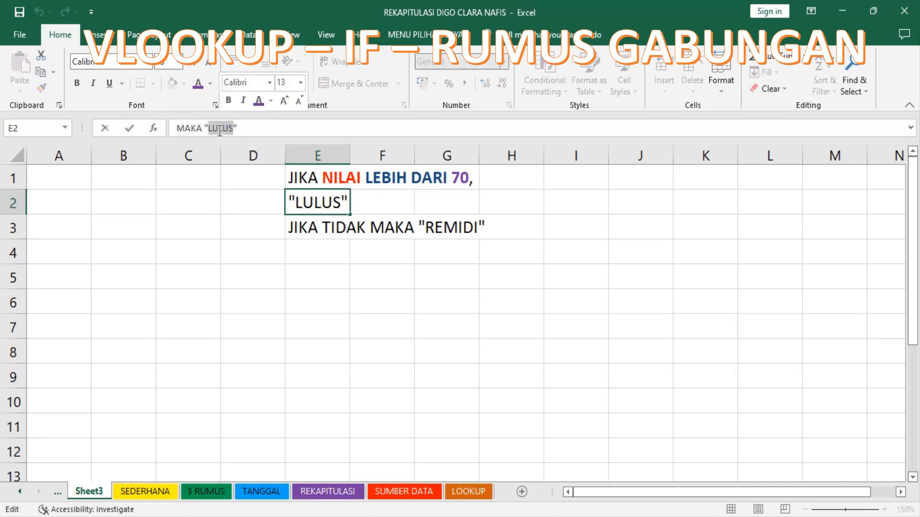
{"action": "left_click", "coordinate": [212, 81]}
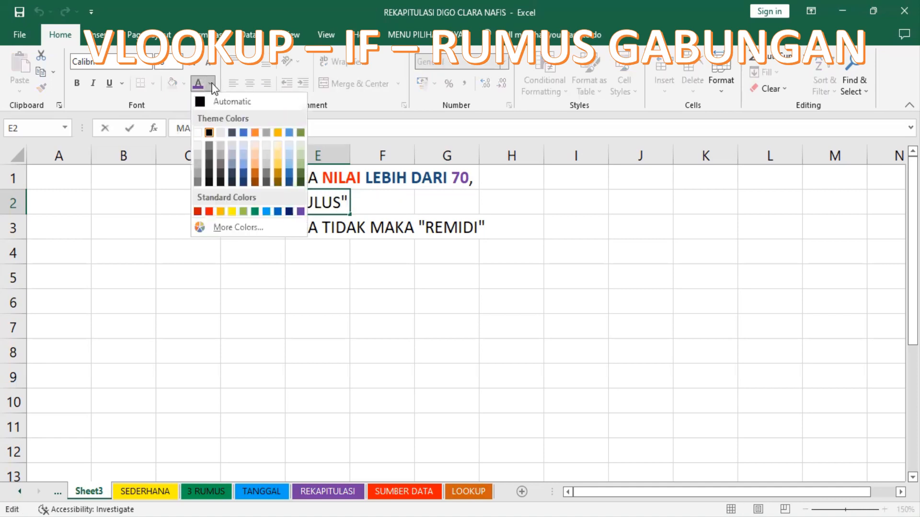
{"action": "left_click", "coordinate": [266, 212]}
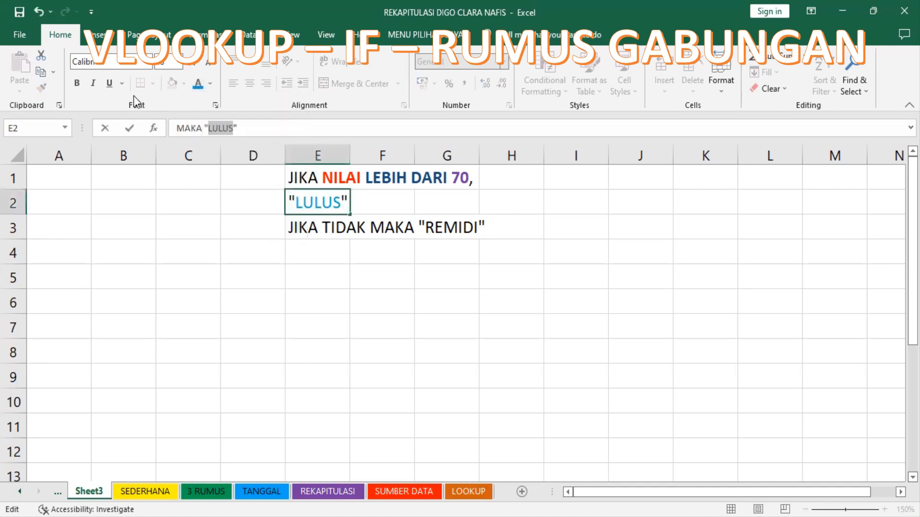
{"action": "left_click", "coordinate": [76, 82]}
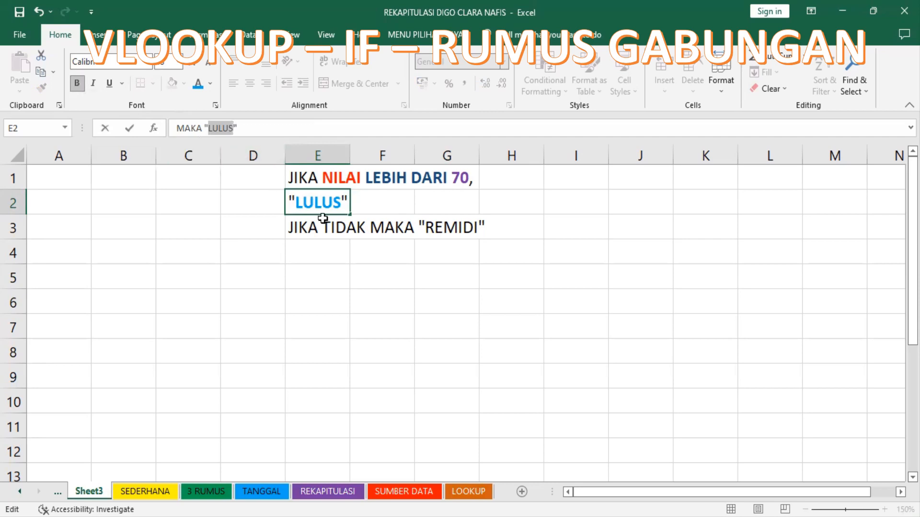
Format only the word REMIDI within the text of cell E3 in light blue and bold
{"action": "left_click", "coordinate": [308, 228]}
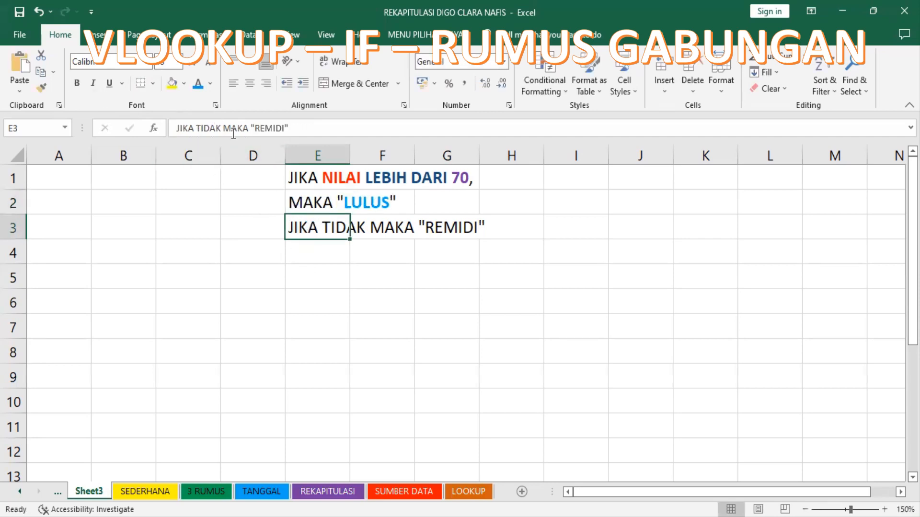
{"action": "double_click", "coordinate": [267, 127]}
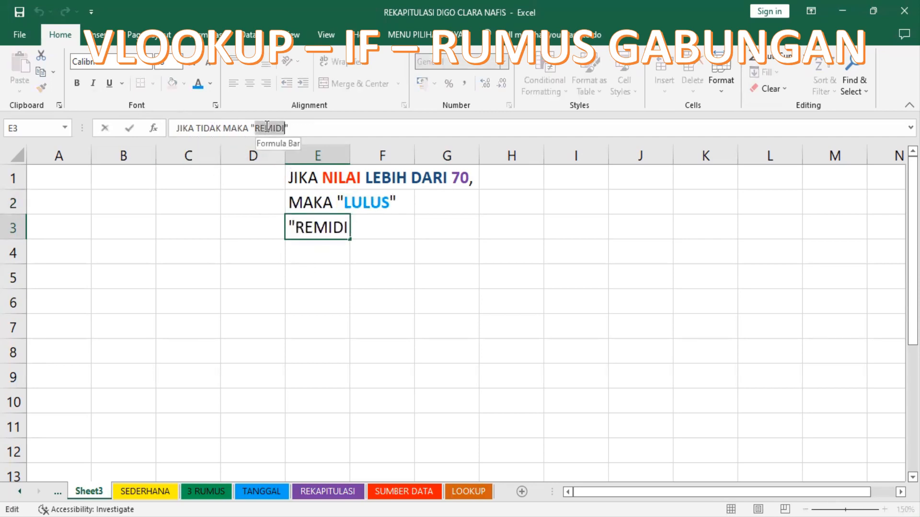
{"action": "left_click", "coordinate": [198, 86]}
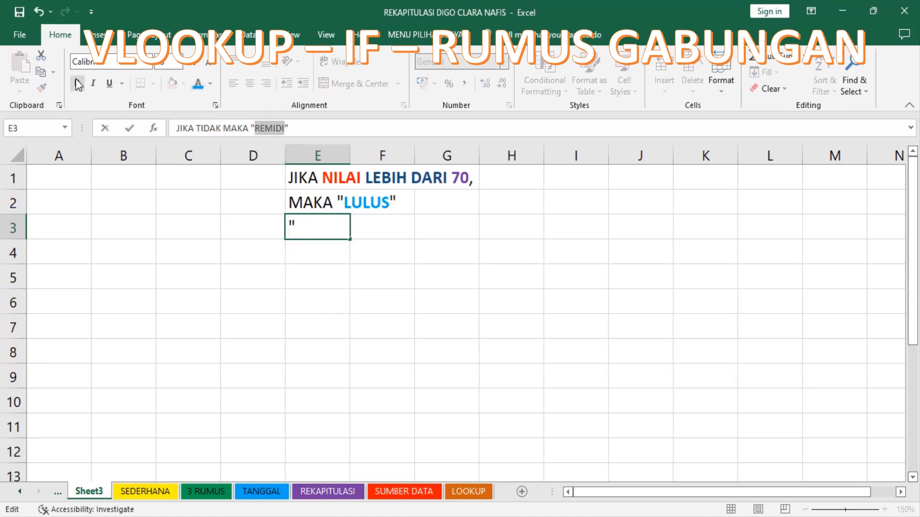
{"action": "key", "text": "Return"}
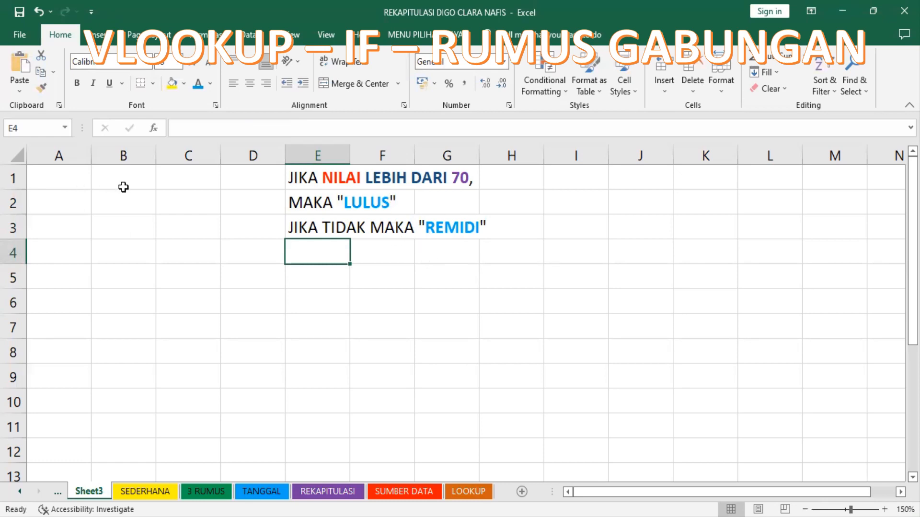
Enter the column headers NILAI in cell A1 and HASIL in cell B1
{"action": "left_click", "coordinate": [46, 174]}
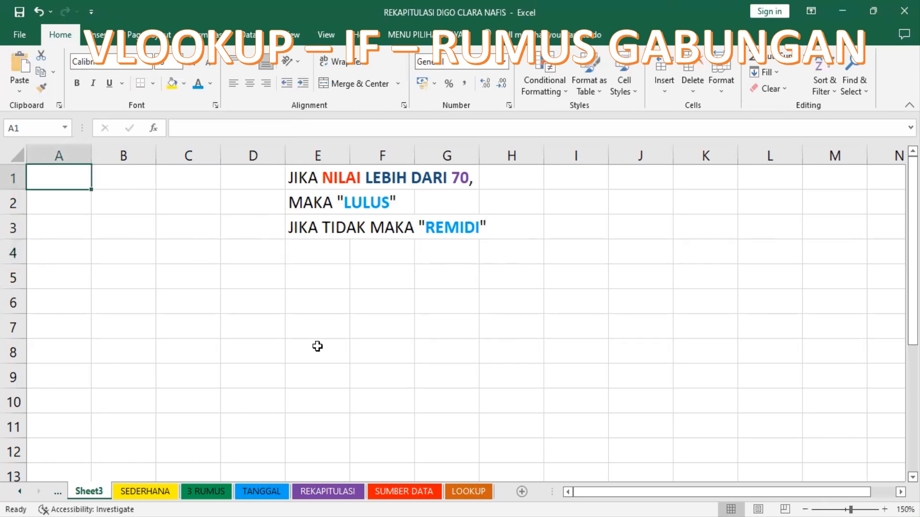
{"action": "type", "text": "NILAI"}
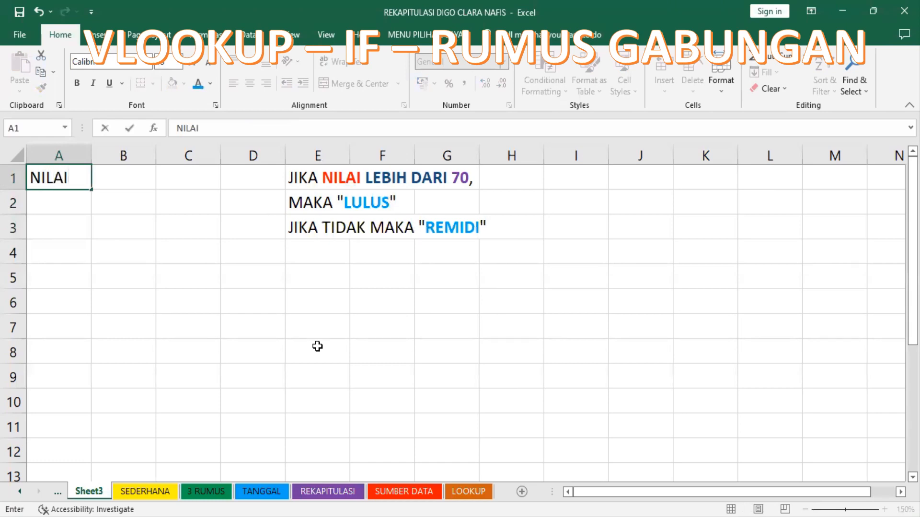
{"action": "key", "text": "Tab"}
{"action": "type", "text": "HASIL"}
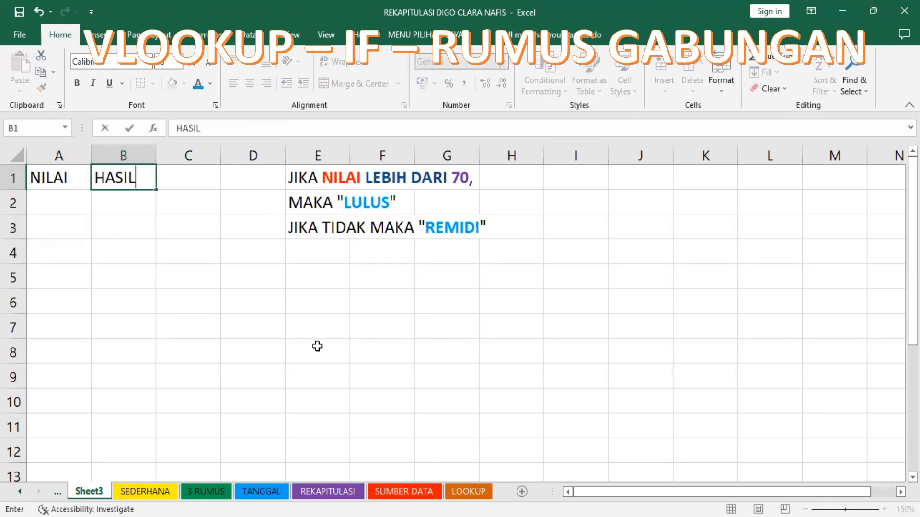
{"action": "key", "text": "Return"}
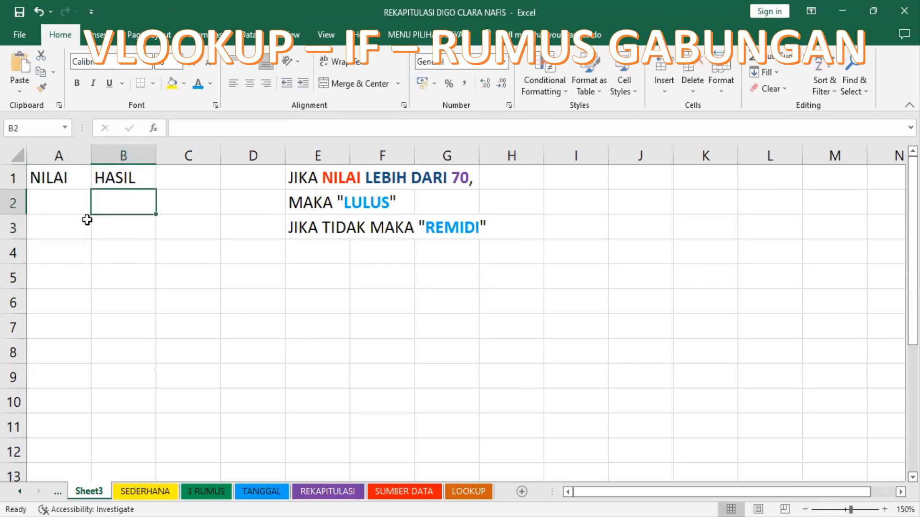
Enter the scores 70, 72, 69, 85, 90, 80 and 71 below the NILAI header in cells A2 to A8
{"action": "left_click", "coordinate": [69, 197]}
{"action": "type", "text": "7"}
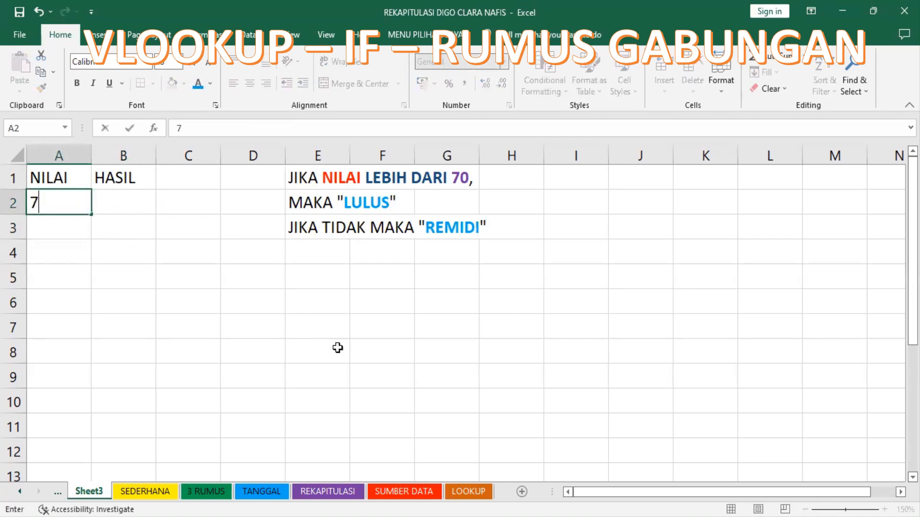
{"action": "type", "text": "0"}
{"action": "key", "text": "Return"}
{"action": "type", "text": "72"}
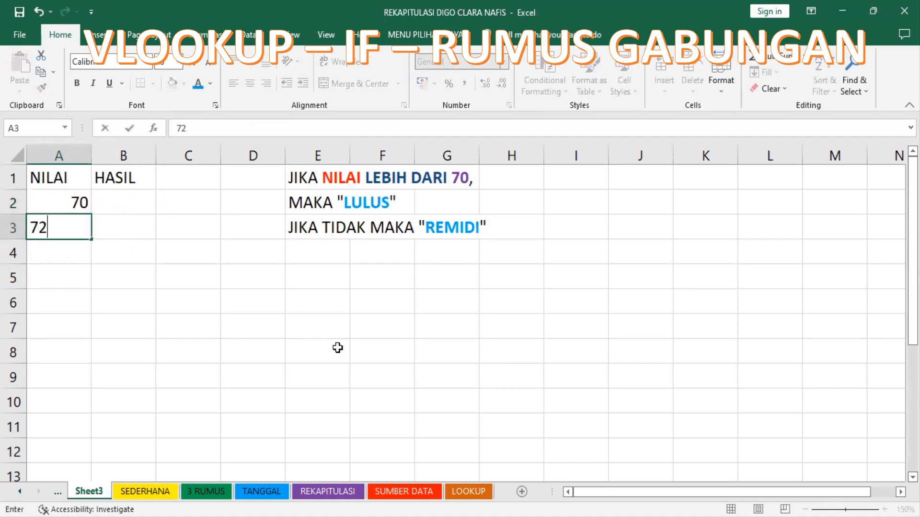
{"action": "key", "text": "Return"}
{"action": "type", "text": "69"}
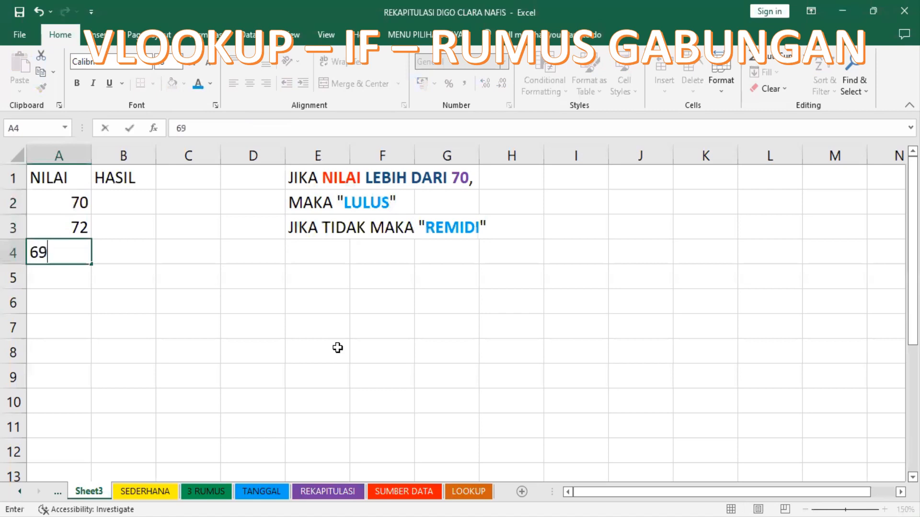
{"action": "key", "text": "Return"}
{"action": "type", "text": "85"}
{"action": "key", "text": "Return"}
{"action": "type", "text": "90"}
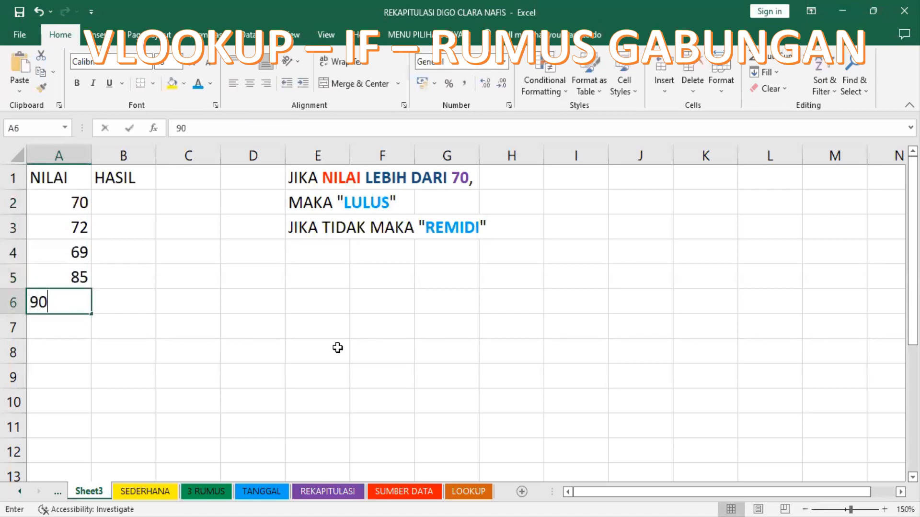
{"action": "key", "text": "Return"}
{"action": "type", "text": "85"}
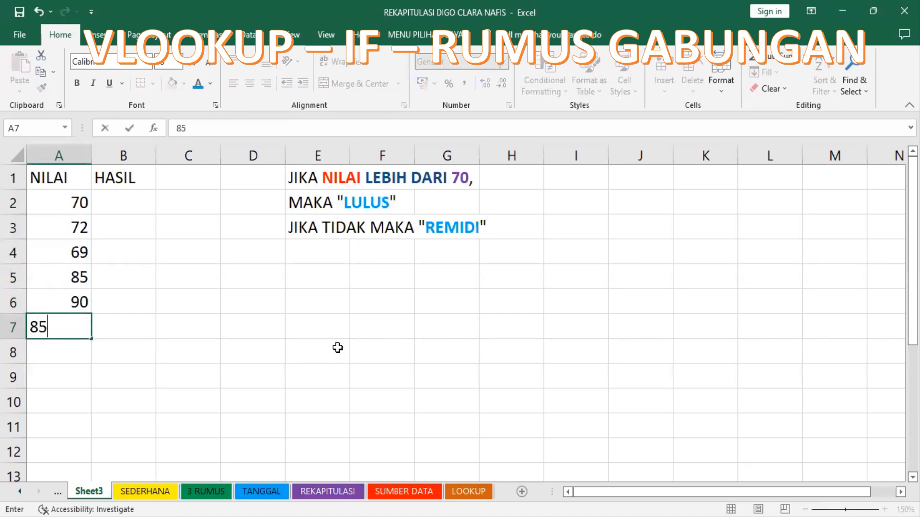
{"action": "key", "text": "BackSpace"}
{"action": "type", "text": "0"}
{"action": "key", "text": "Return"}
{"action": "type", "text": "71"}
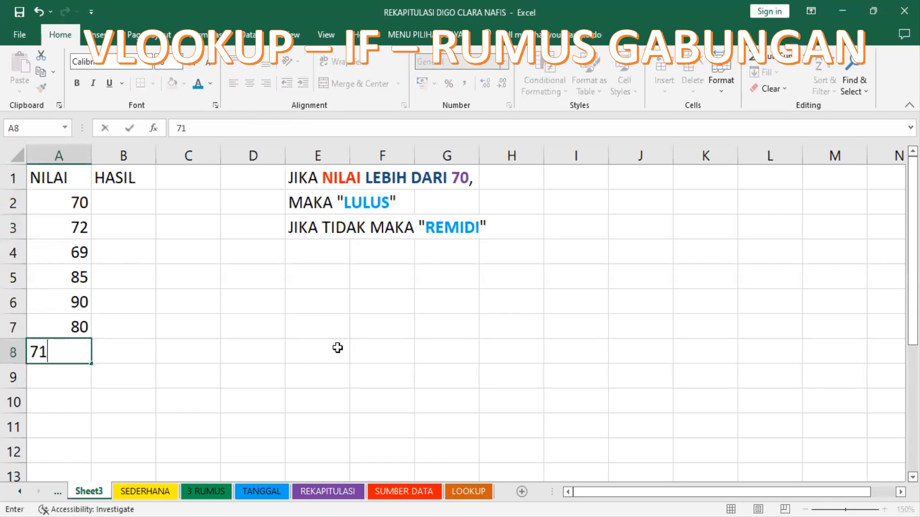
{"action": "key", "text": "Return"}
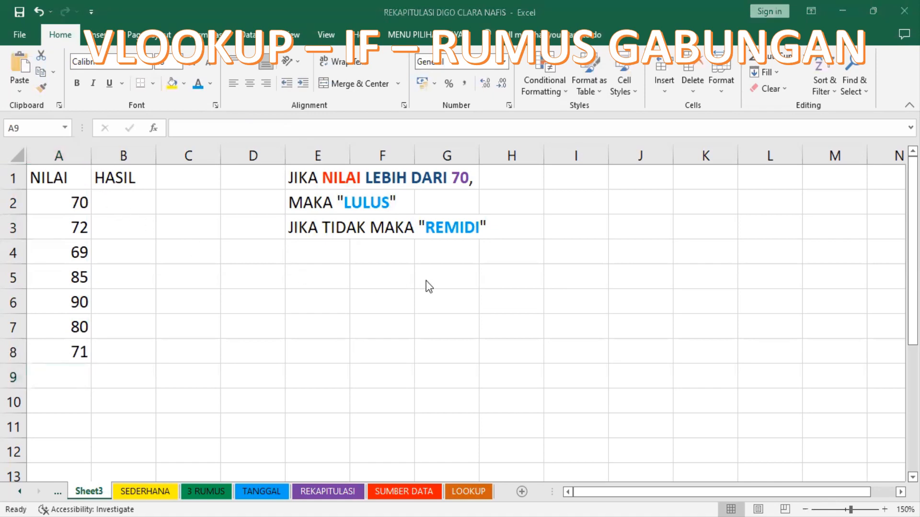
Copy the 3 STEP WIZARD picture from the 3 RUMUS sheet and paste it into Sheet3 at cell H5
{"action": "left_click", "coordinate": [509, 283]}
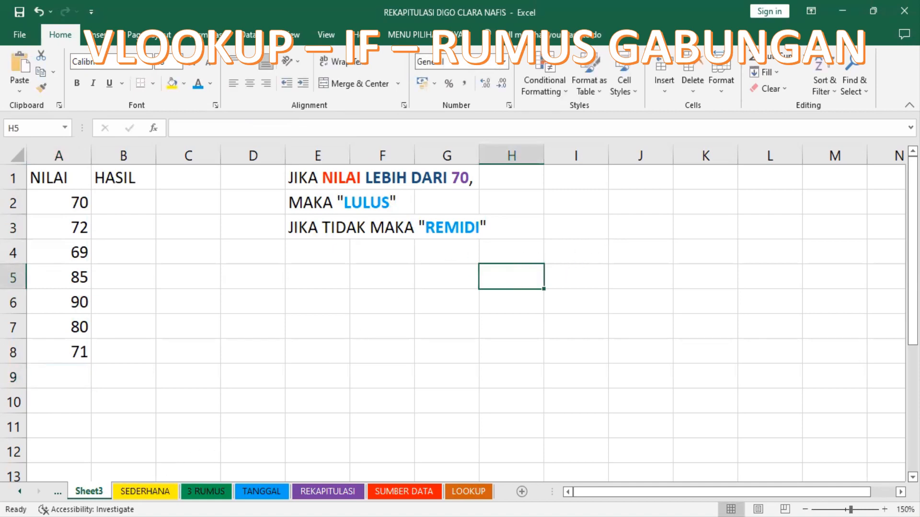
{"action": "left_click", "coordinate": [194, 490]}
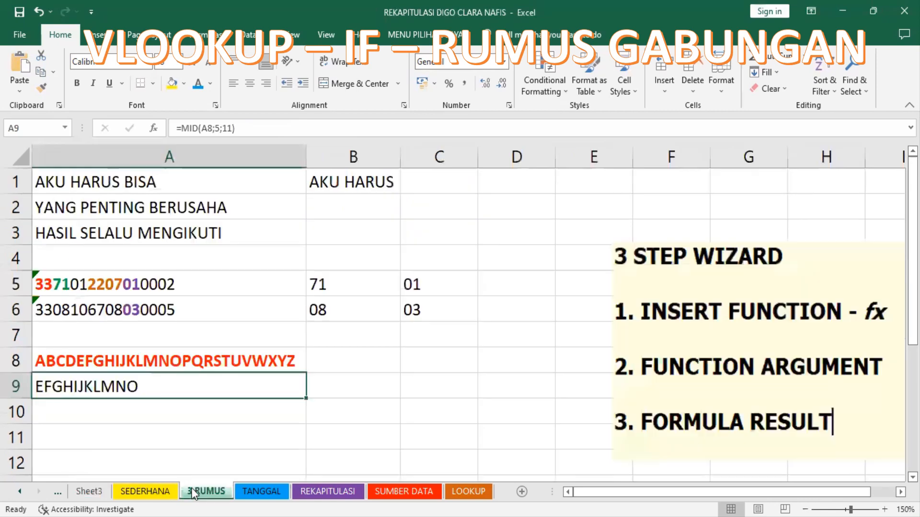
{"action": "left_click", "coordinate": [629, 300]}
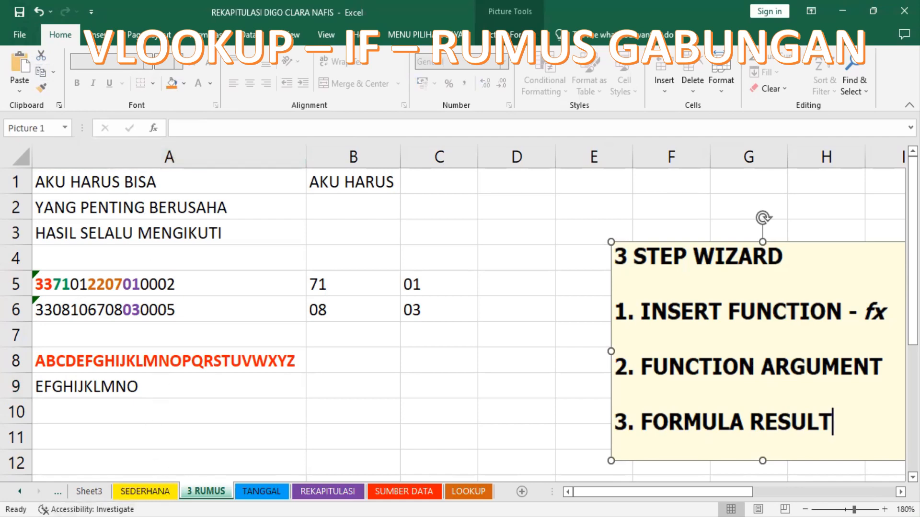
{"action": "left_click", "coordinate": [90, 490]}
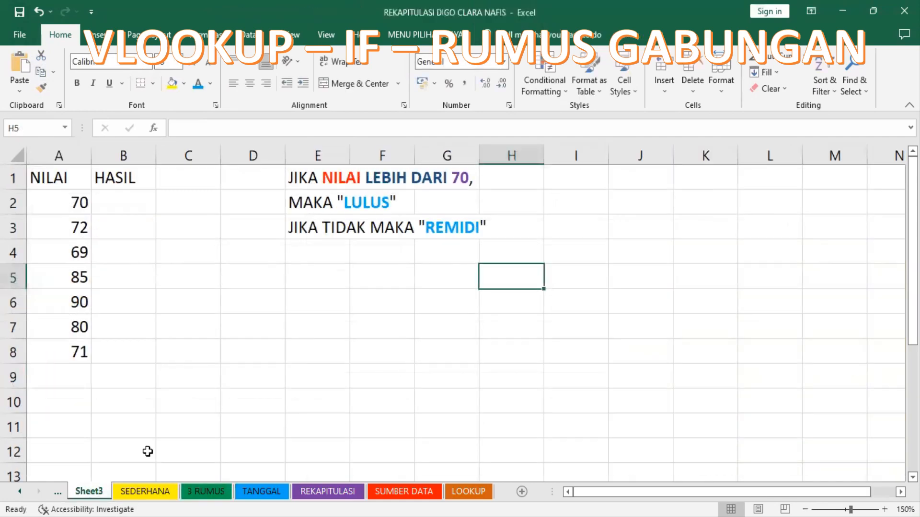
{"action": "left_click", "coordinate": [18, 59]}
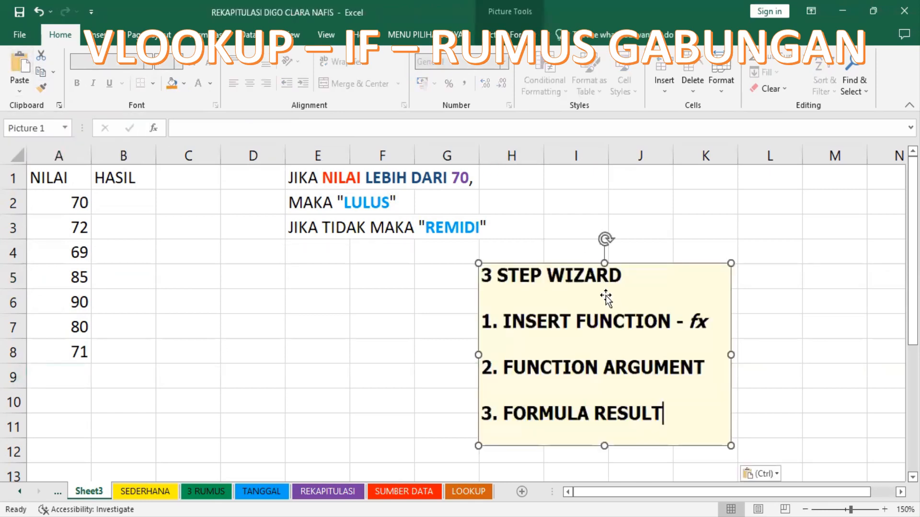
Move the 3 STEP WIZARD picture up beside the condition text so it spans about columns H to L from row 1
{"action": "left_click_drag", "start_coordinate": [595, 296], "coordinate": [637, 206]}
{"action": "left_click", "coordinate": [821, 237]}
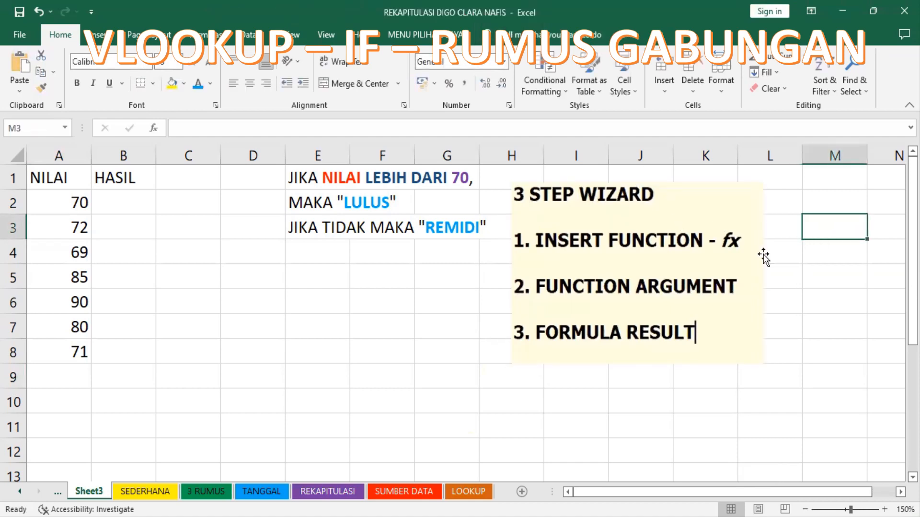
{"action": "left_click", "coordinate": [681, 211]}
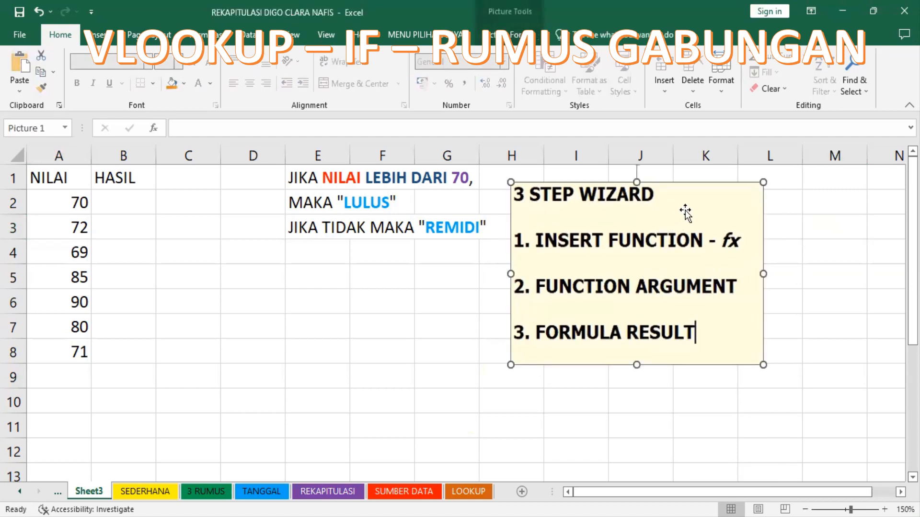
{"action": "left_click_drag", "start_coordinate": [697, 210], "coordinate": [700, 205]}
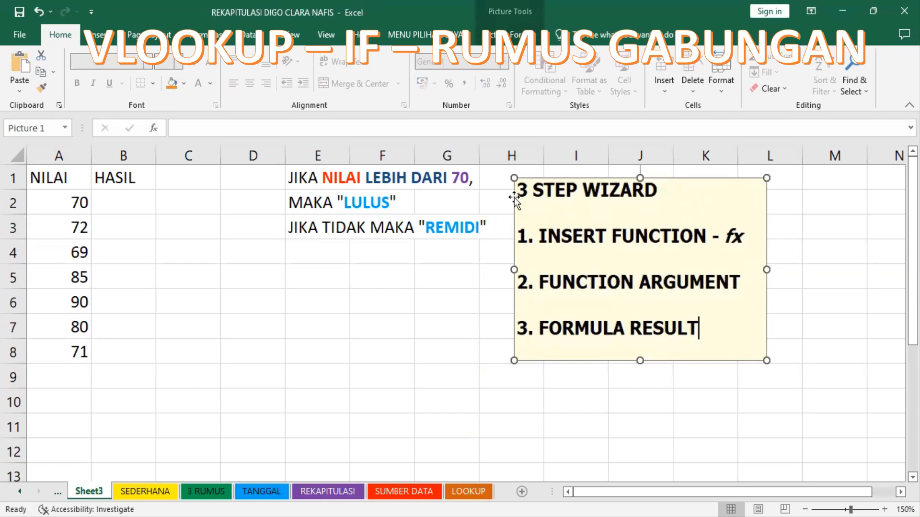
{"action": "left_click", "coordinate": [335, 286]}
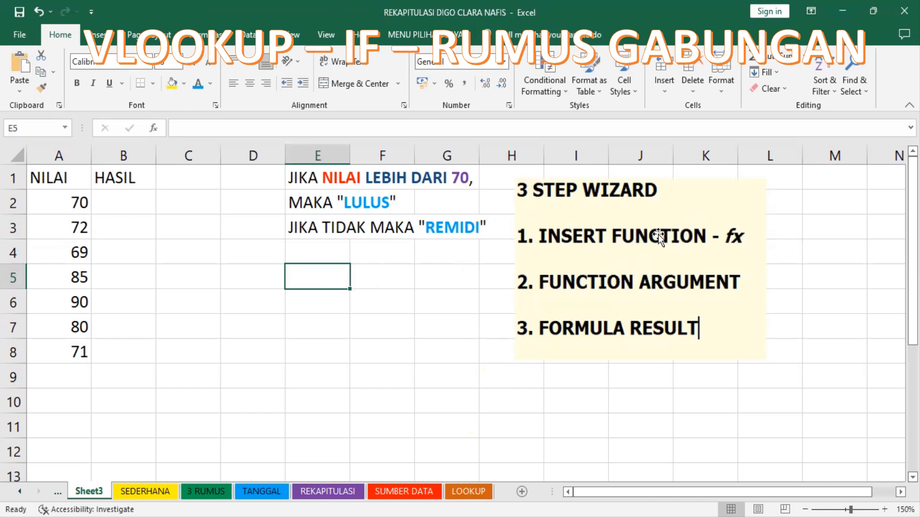
{"action": "left_click", "coordinate": [666, 208]}
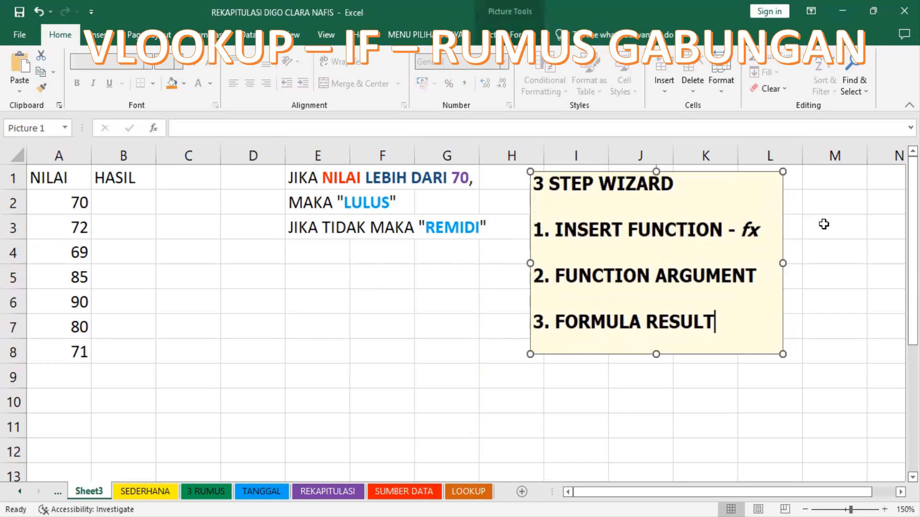
{"action": "left_click", "coordinate": [823, 242]}
Start a function in cell B2, search the function list for IF and insert it
{"action": "left_click", "coordinate": [126, 205]}
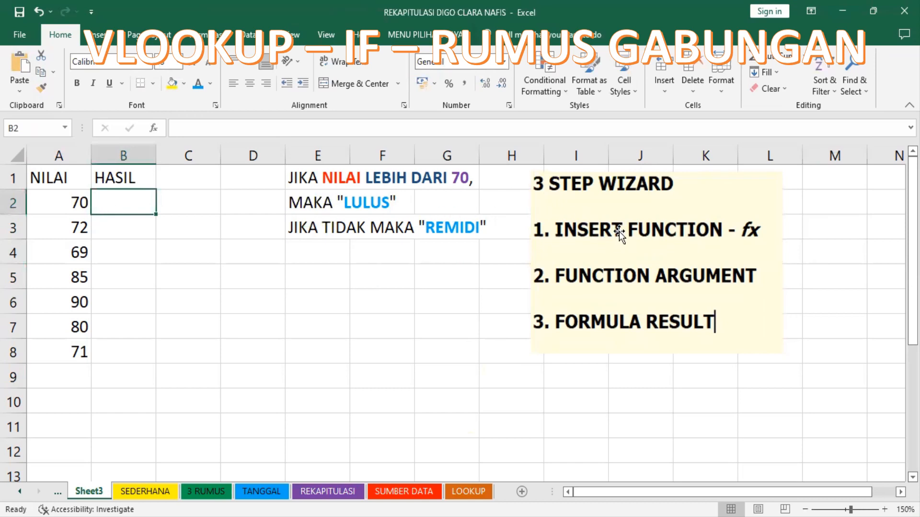
{"action": "left_click", "coordinate": [154, 128]}
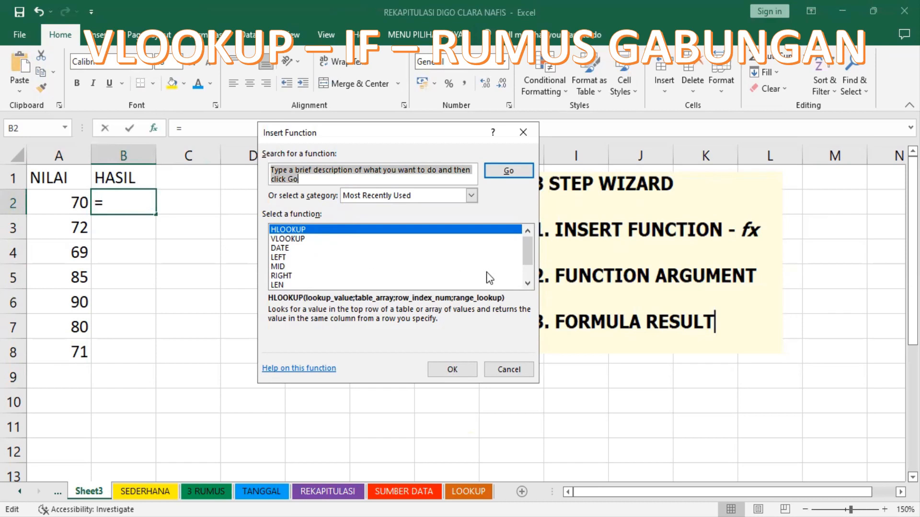
{"action": "left_click", "coordinate": [528, 283]}
{"action": "left_click", "coordinate": [527, 283]}
{"action": "left_click", "coordinate": [528, 283]}
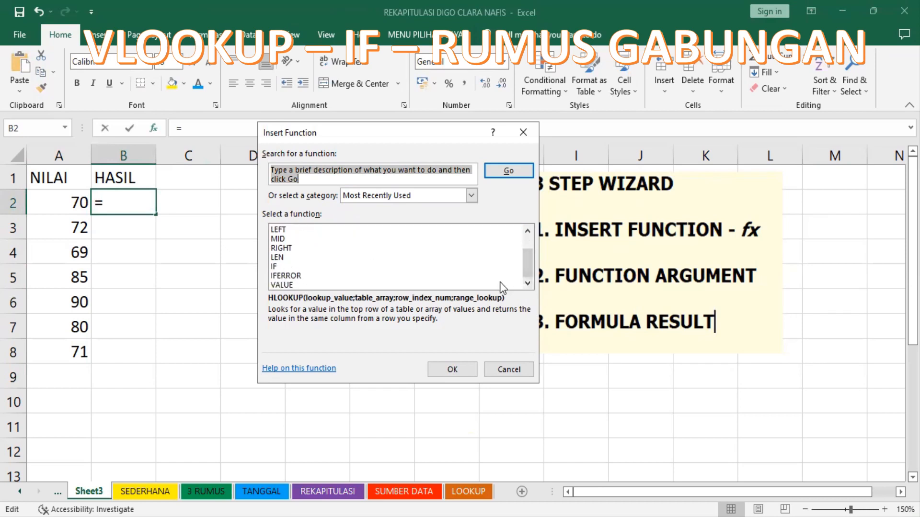
{"action": "left_click_drag", "start_coordinate": [531, 272], "coordinate": [533, 257]}
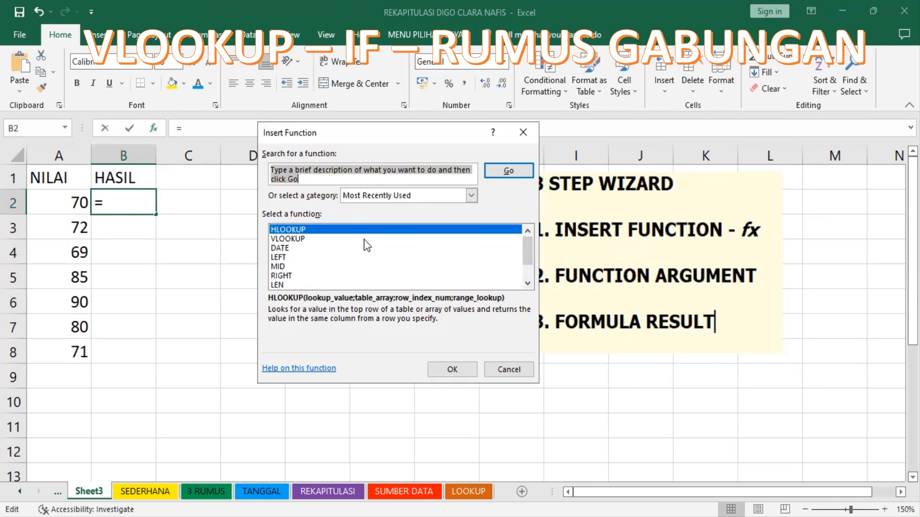
{"action": "key", "text": "BackSpace"}
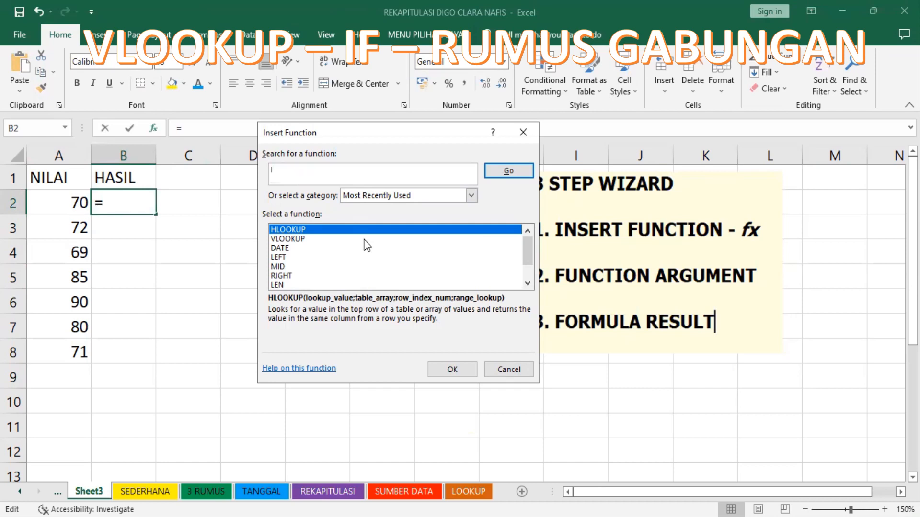
{"action": "type", "text": "IF"}
{"action": "key", "text": "Return"}
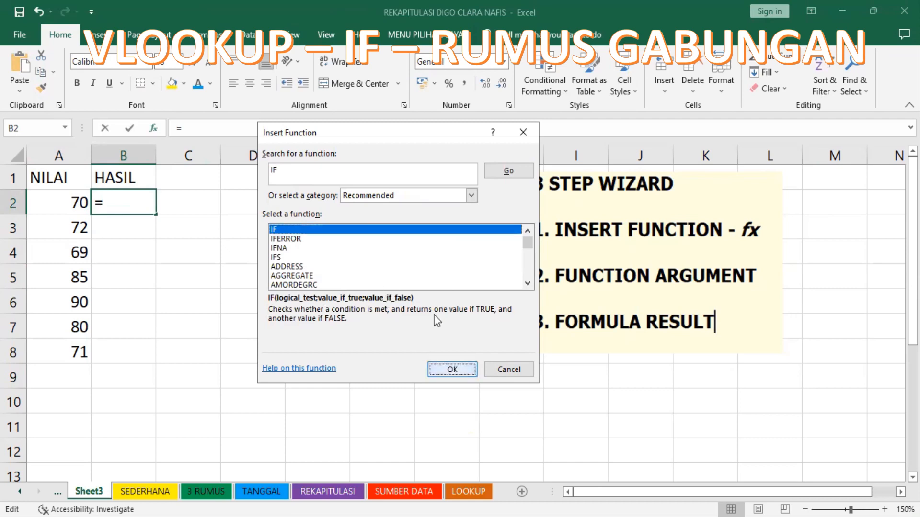
{"action": "key", "text": "Return"}
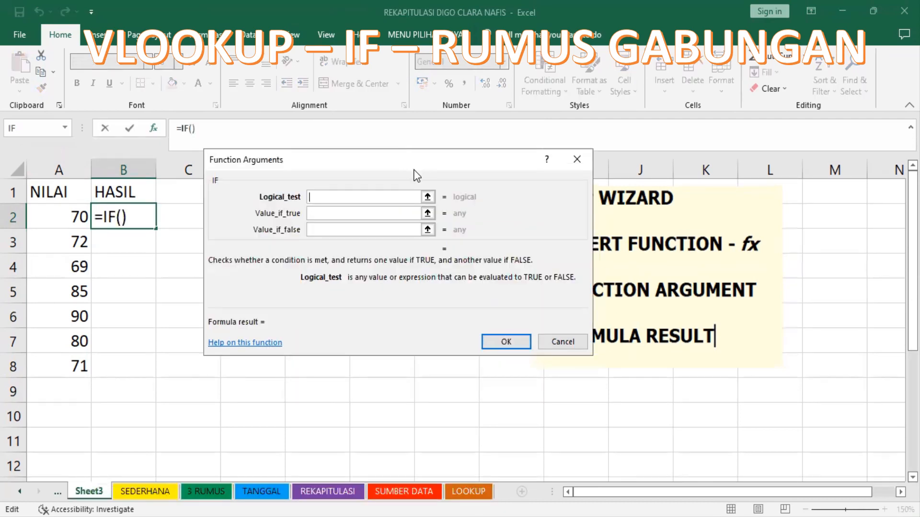
Move the function arguments dialog clear of the condition text and set the logical test to A2>70
{"action": "left_click", "coordinate": [375, 197]}
{"action": "left_click_drag", "start_coordinate": [369, 173], "coordinate": [272, 168]}
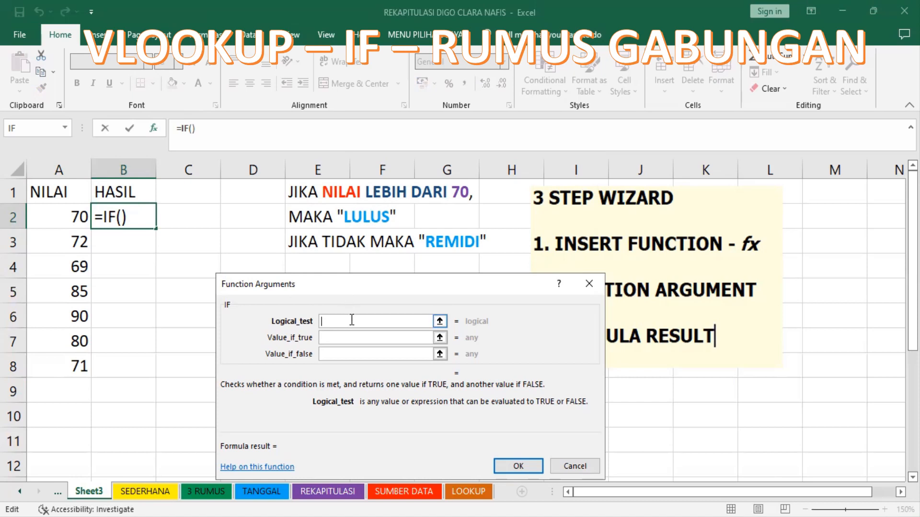
{"action": "left_click", "coordinate": [72, 220]}
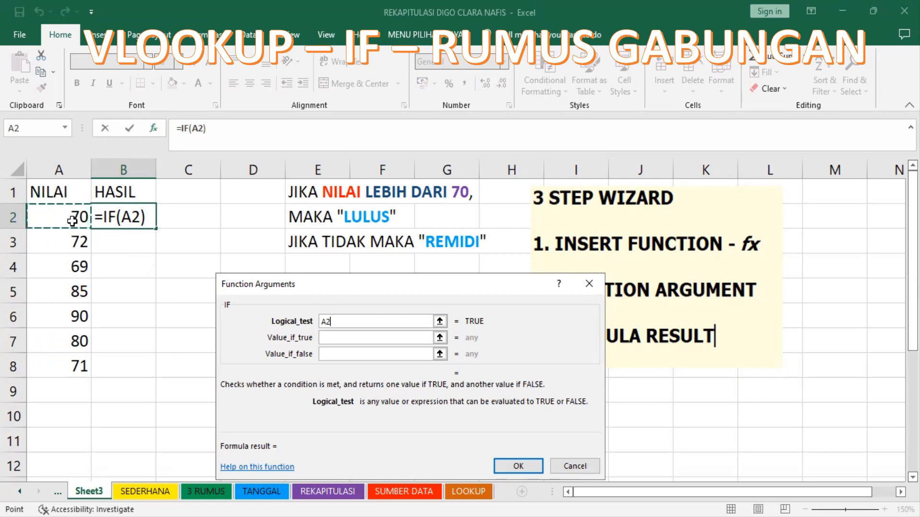
{"action": "type", "text": ">"}
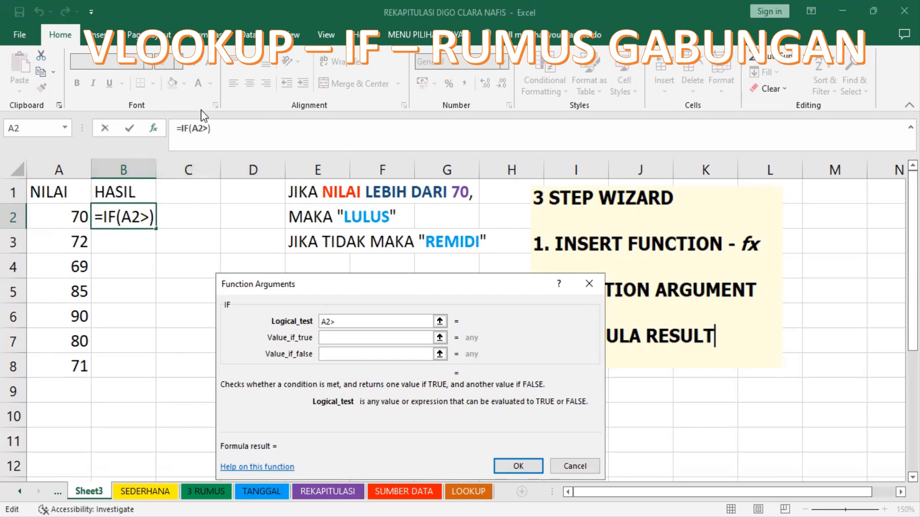
{"action": "type", "text": "70"}
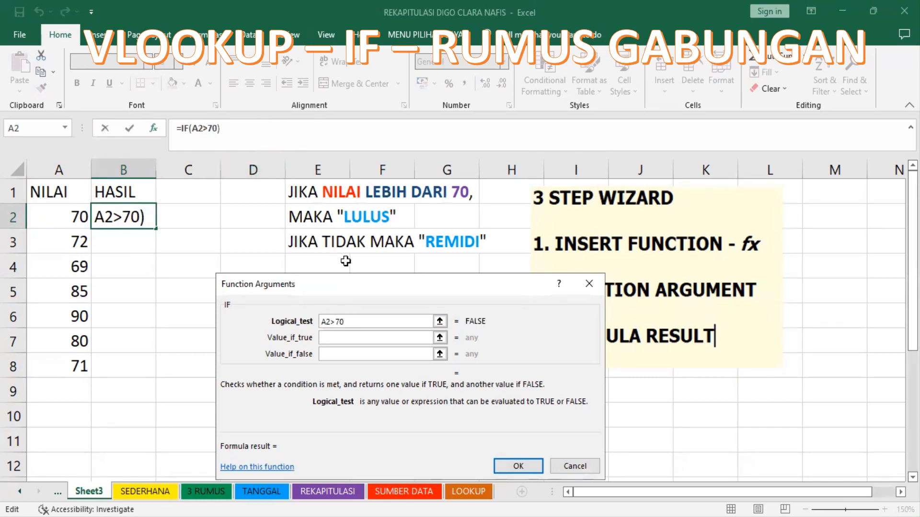
Set the value if true to "LULUS" and the value if false to "REMIDI", and confirm the IF formula
{"action": "left_click", "coordinate": [334, 339]}
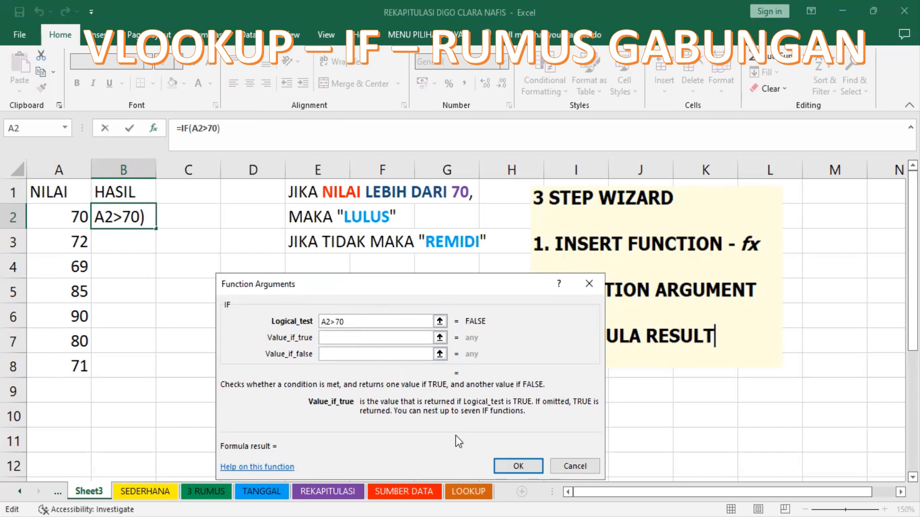
{"action": "type", "text": "\"LULUS"}
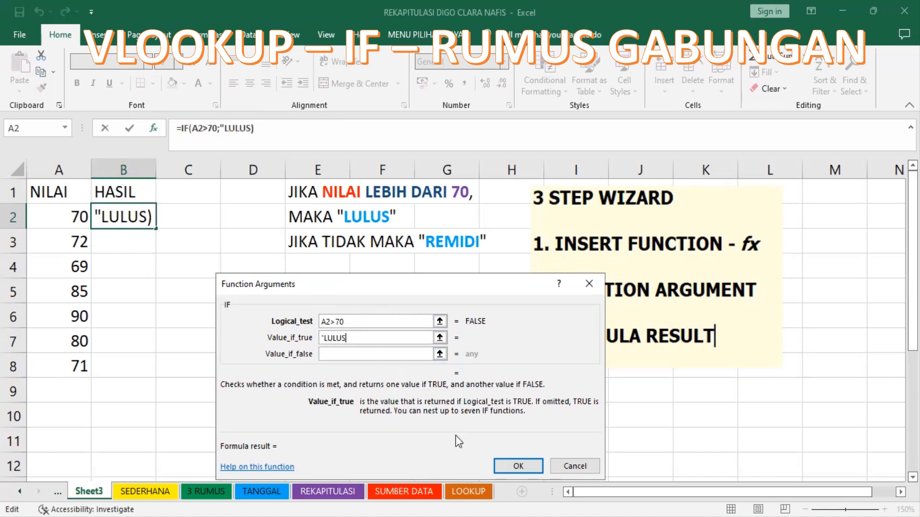
{"action": "type", "text": "\""}
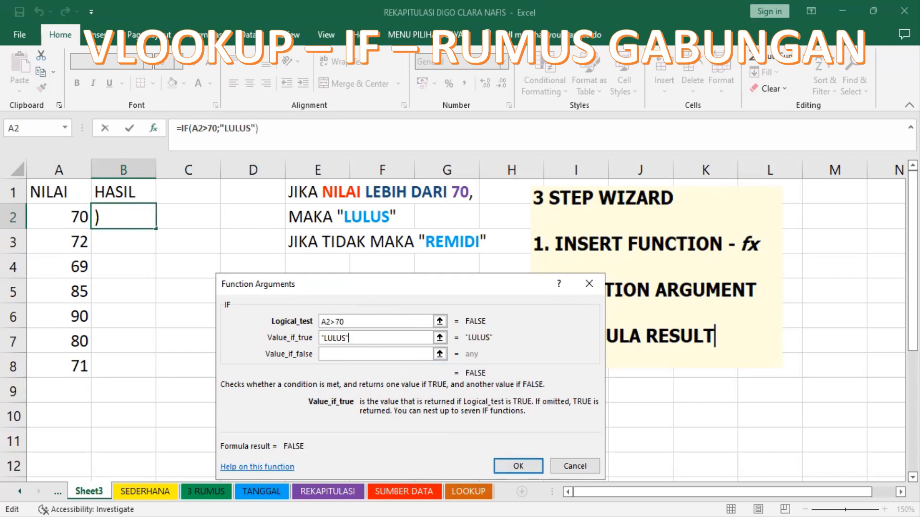
{"action": "left_click", "coordinate": [378, 353]}
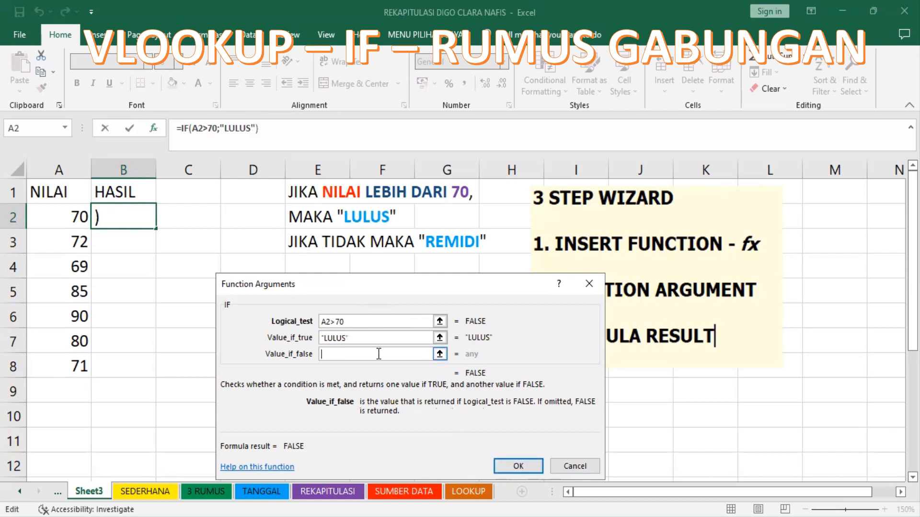
{"action": "type", "text": "\"REMID"}
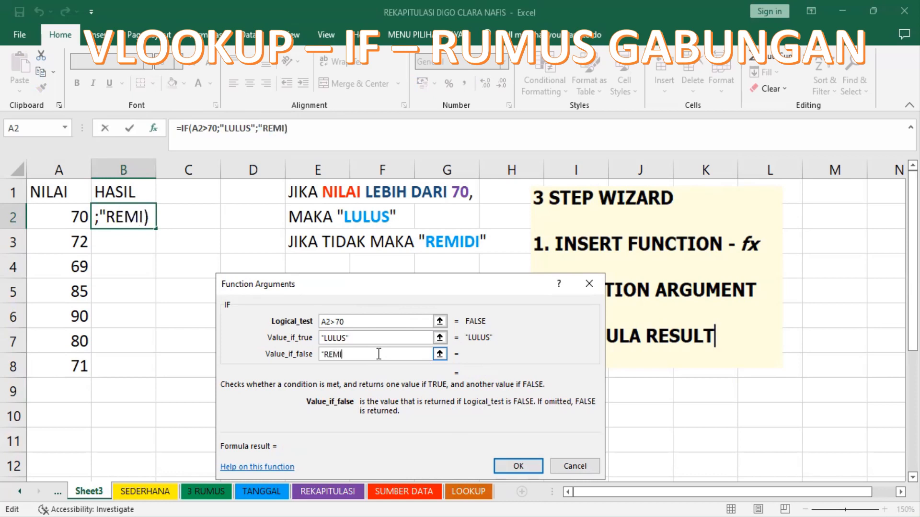
{"action": "type", "text": "I\""}
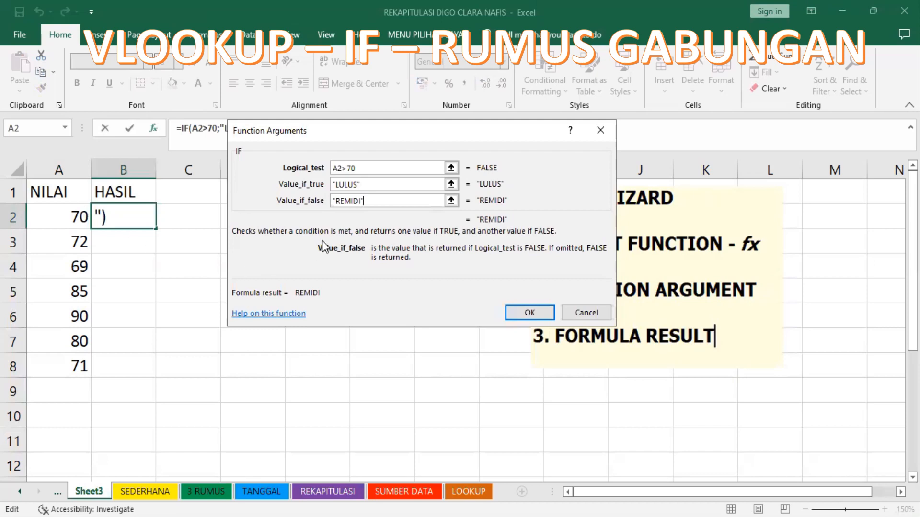
{"action": "left_click", "coordinate": [527, 314]}
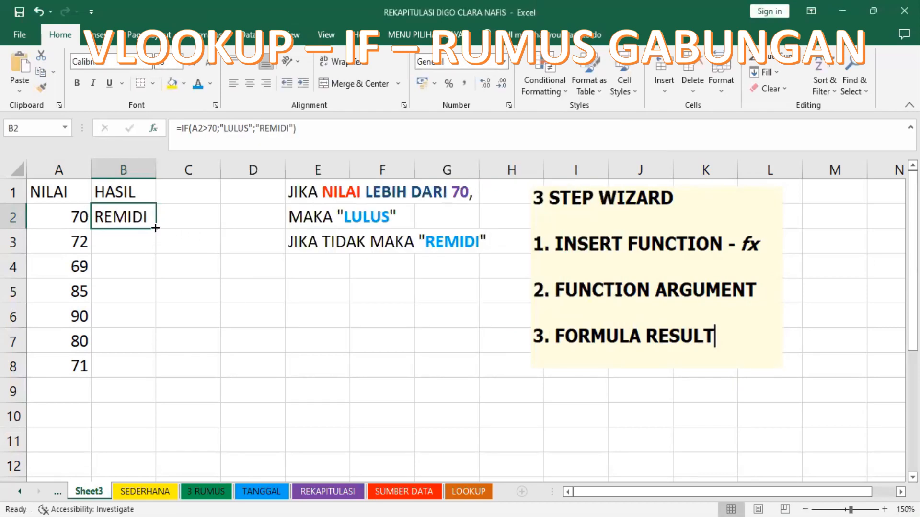
Fill the IF formula from cell B2 down through cell B8
{"action": "mouse_move", "coordinate": [155, 231]}
{"action": "left_mouse_down"}
{"action": "mouse_move", "coordinate": [151, 367]}
{"action": "mouse_move", "coordinate": [154, 232]}
{"action": "left_mouse_up"}
{"action": "double_click", "coordinate": [155, 228]}
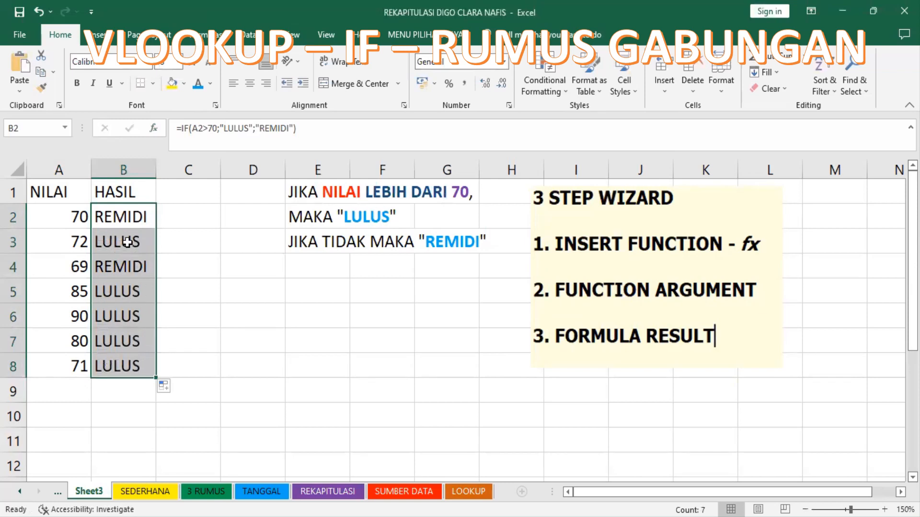
{"action": "left_click", "coordinate": [136, 262]}
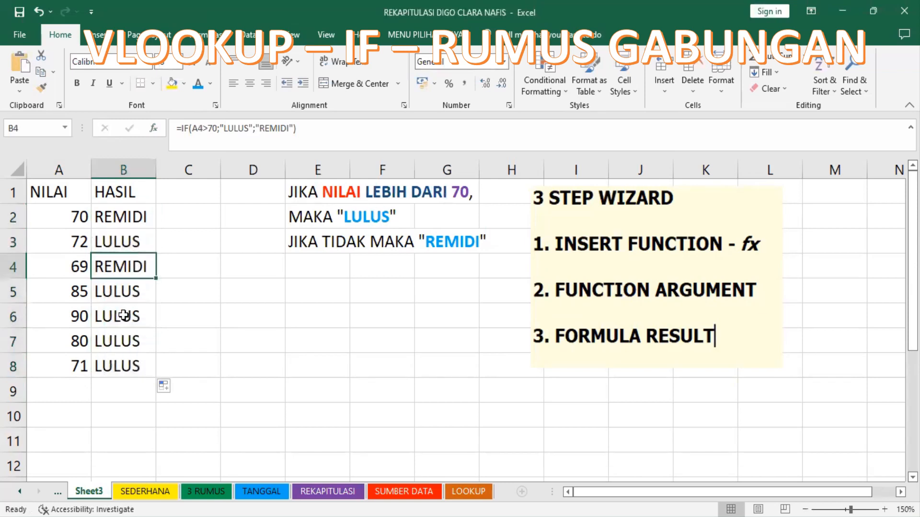
Change the score in cell A6 to 65
{"action": "left_click", "coordinate": [86, 316]}
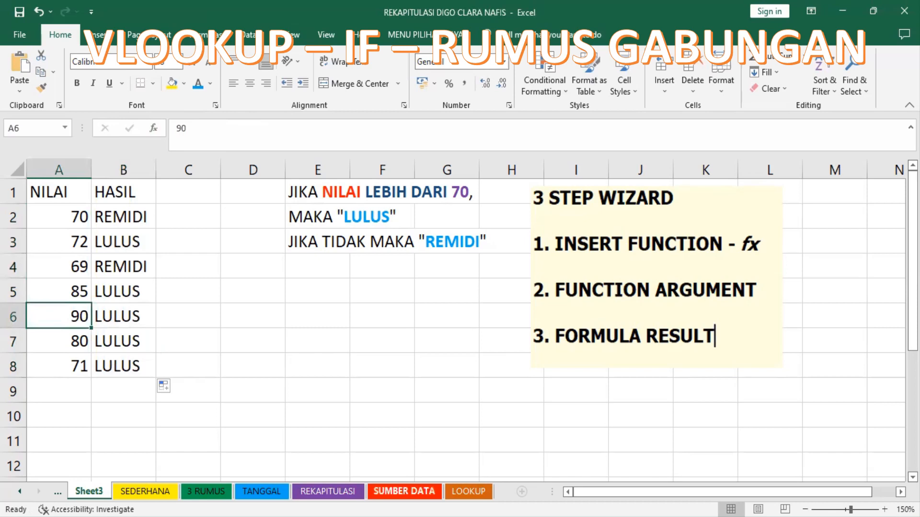
{"action": "type", "text": "6"}
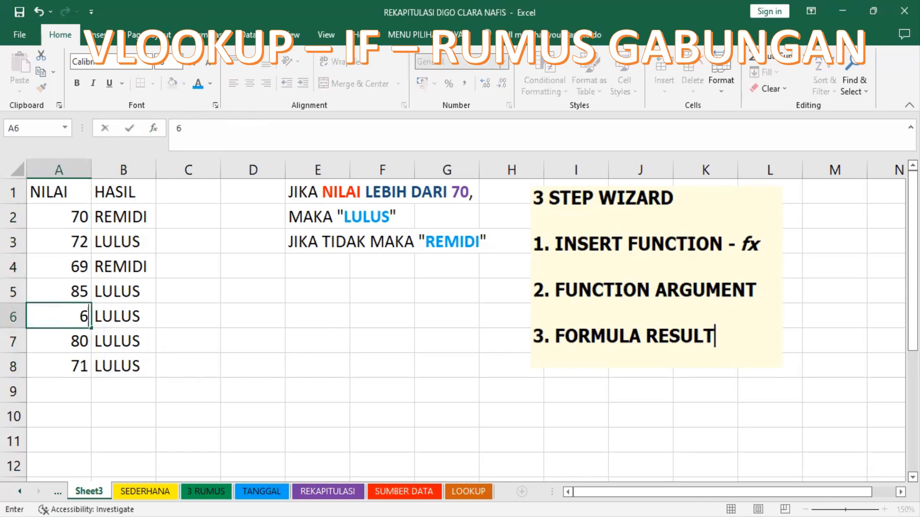
{"action": "type", "text": "5"}
{"action": "key", "text": "Return"}
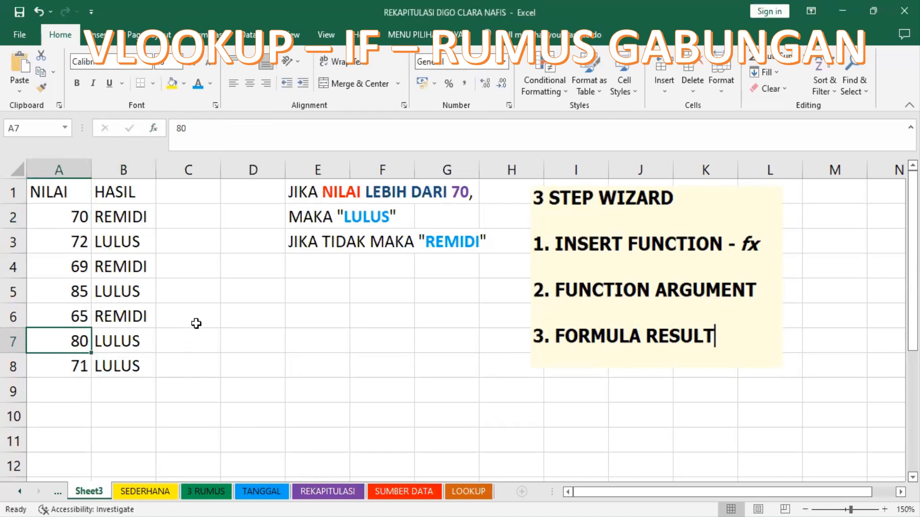
{"action": "left_click", "coordinate": [198, 285]}
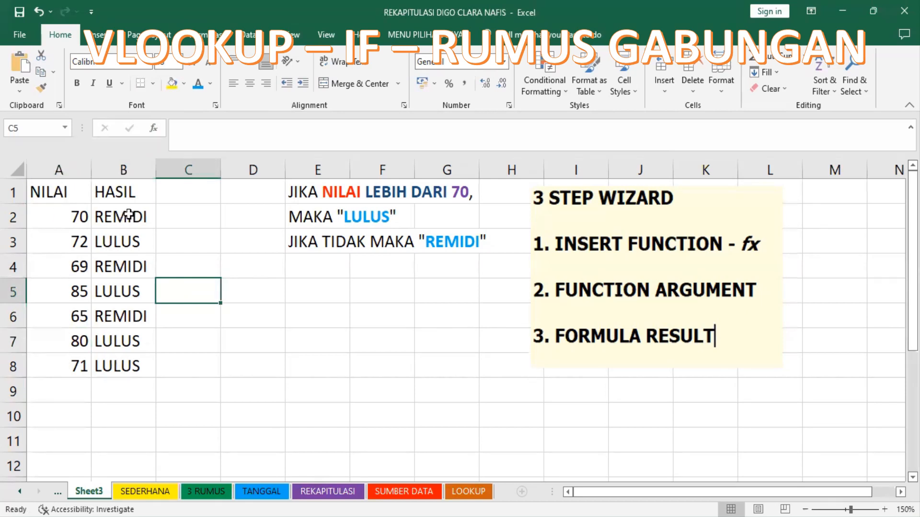
Review the IF function's arguments for cell B2 against the written condition, then dismiss the dialog
{"action": "left_click", "coordinate": [170, 218]}
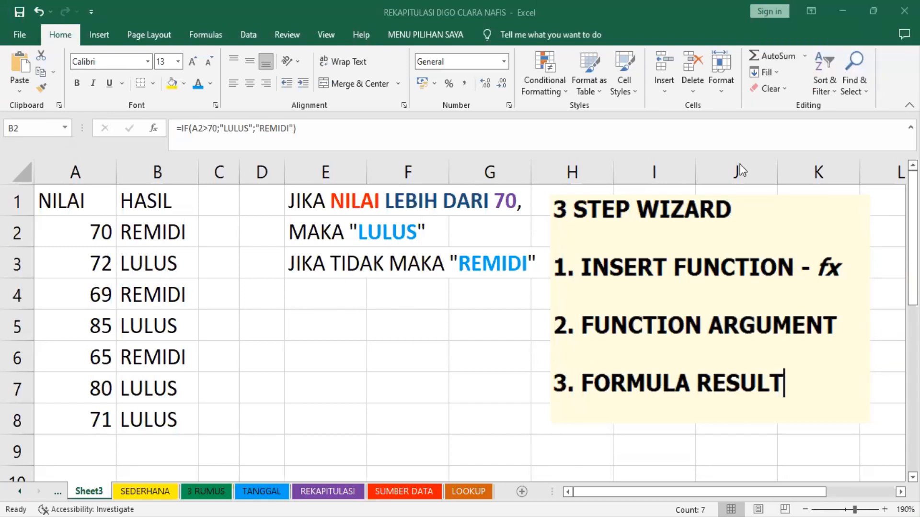
{"action": "left_click", "coordinate": [303, 202]}
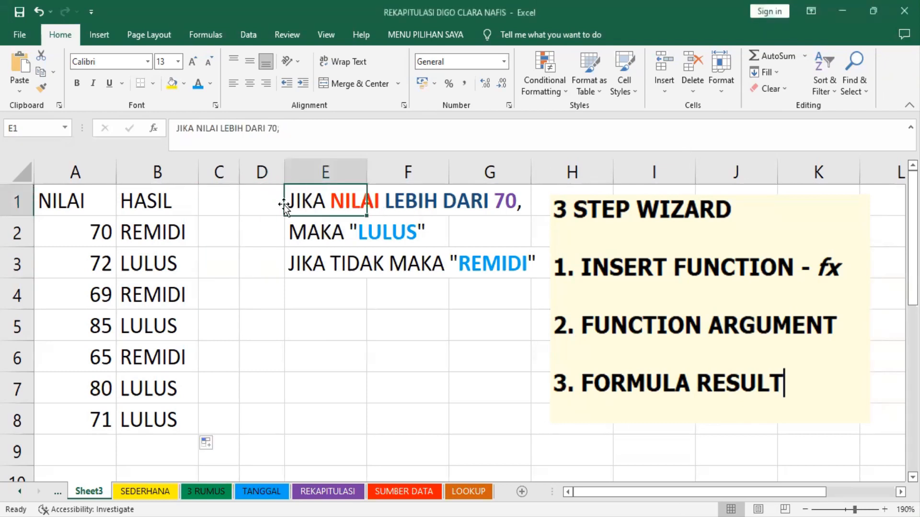
{"action": "left_click", "coordinate": [171, 239]}
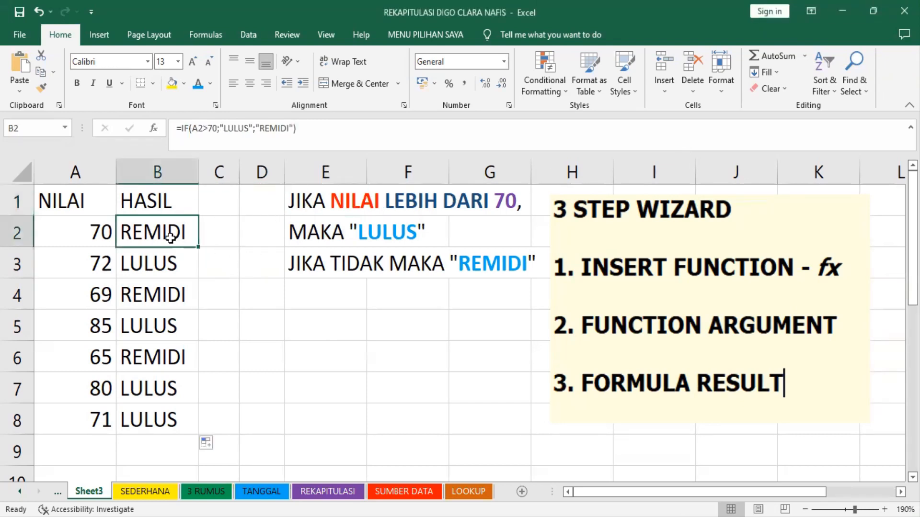
{"action": "left_click", "coordinate": [156, 129]}
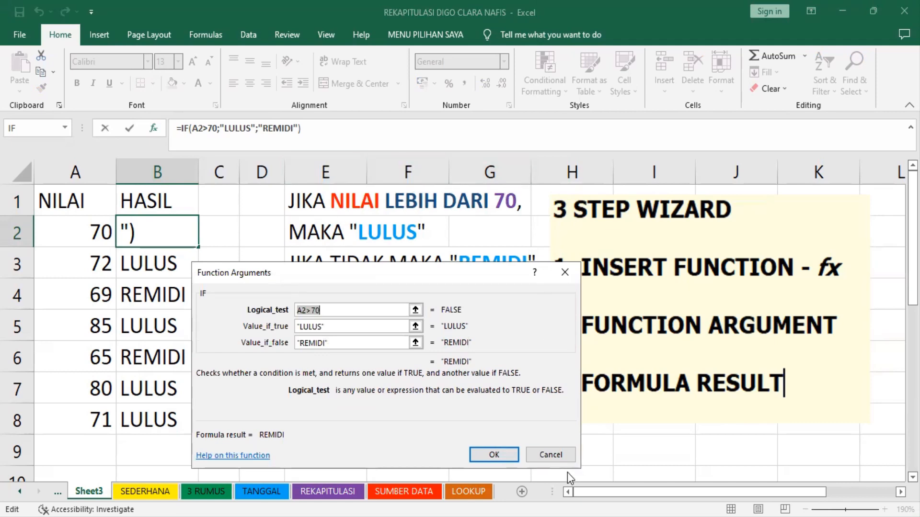
{"action": "left_click", "coordinate": [558, 455]}
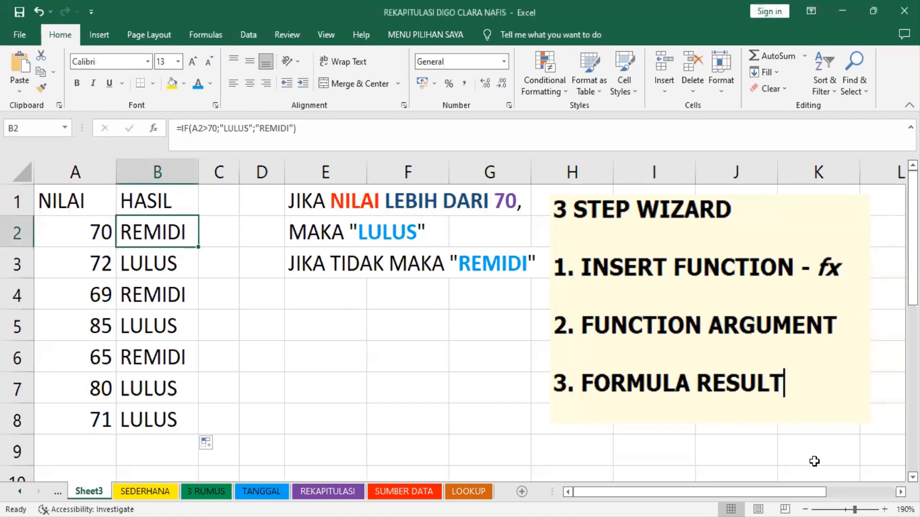
{"action": "scroll", "coordinate": [861, 469], "scroll_direction": "right", "scroll_amount": 8}
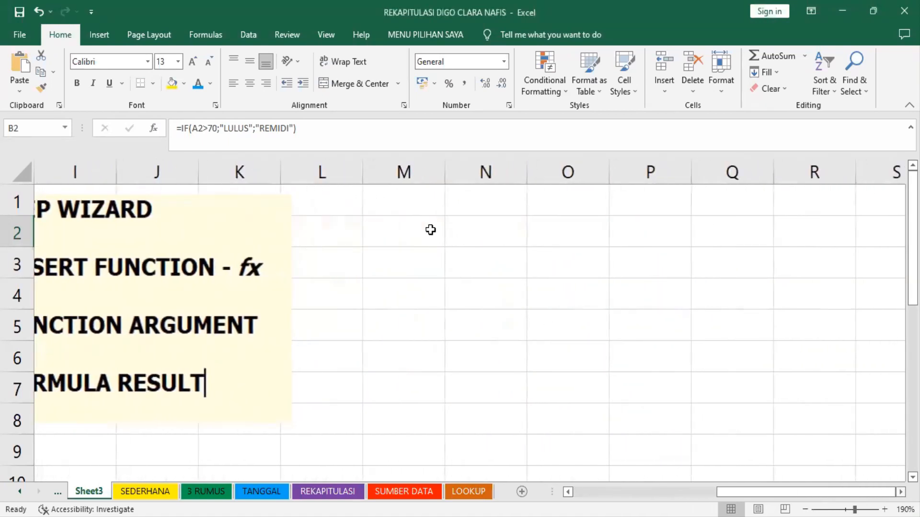
Write the comparison operators >, >=, <, <=, <> and = in cell M1 at font size 28, then discard the entry
{"action": "left_click", "coordinate": [415, 205]}
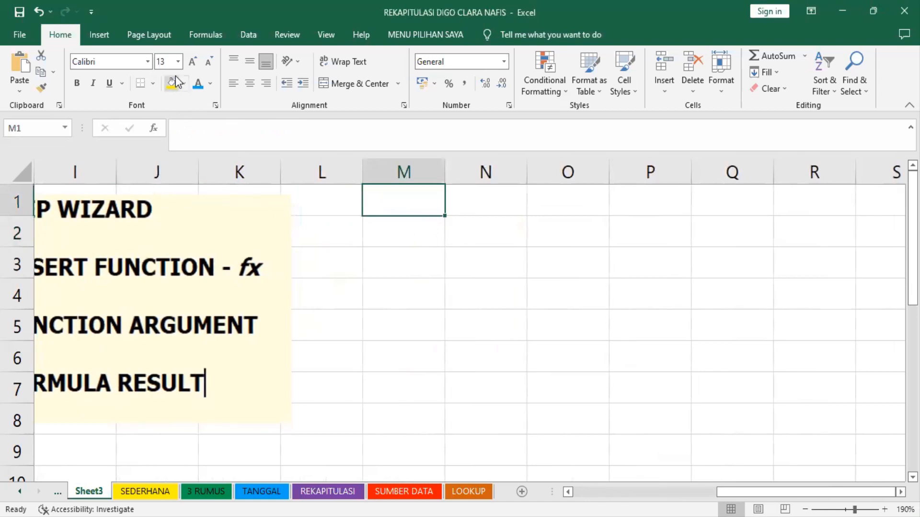
{"action": "left_click", "coordinate": [178, 62]}
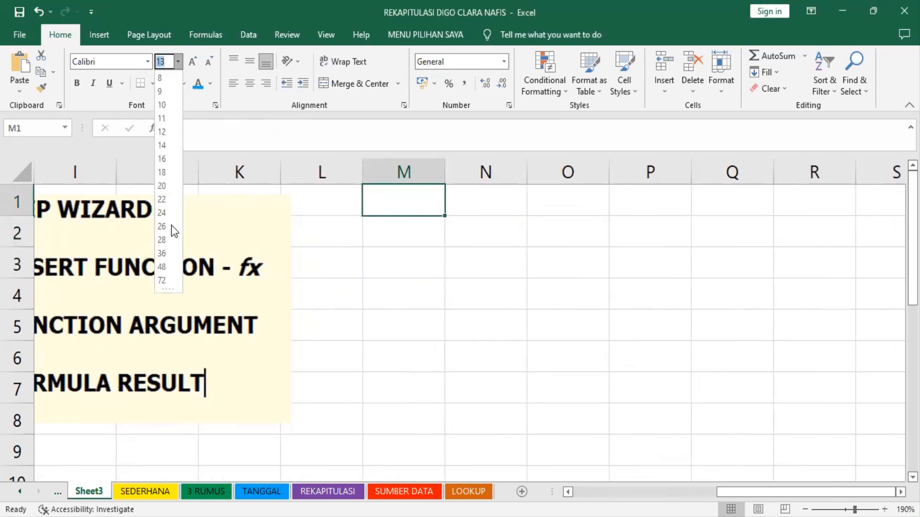
{"action": "left_click", "coordinate": [163, 240]}
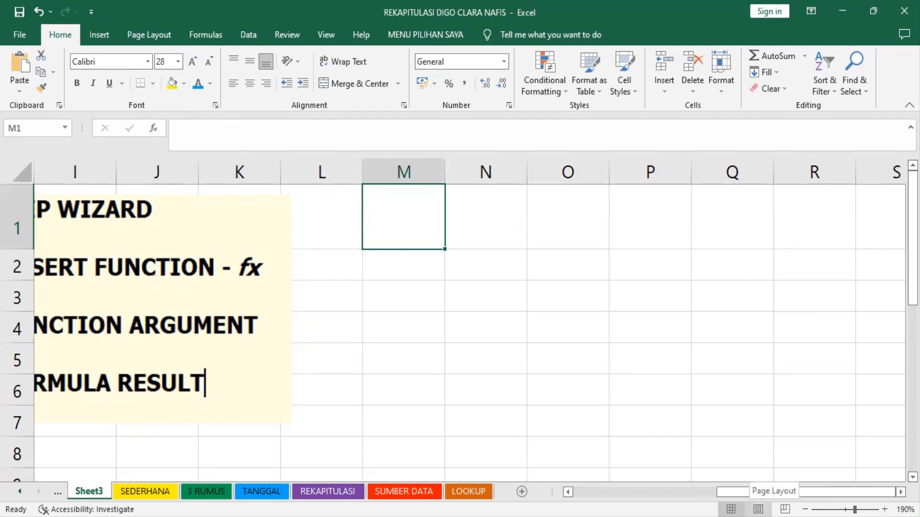
{"action": "type", "text": ">"}
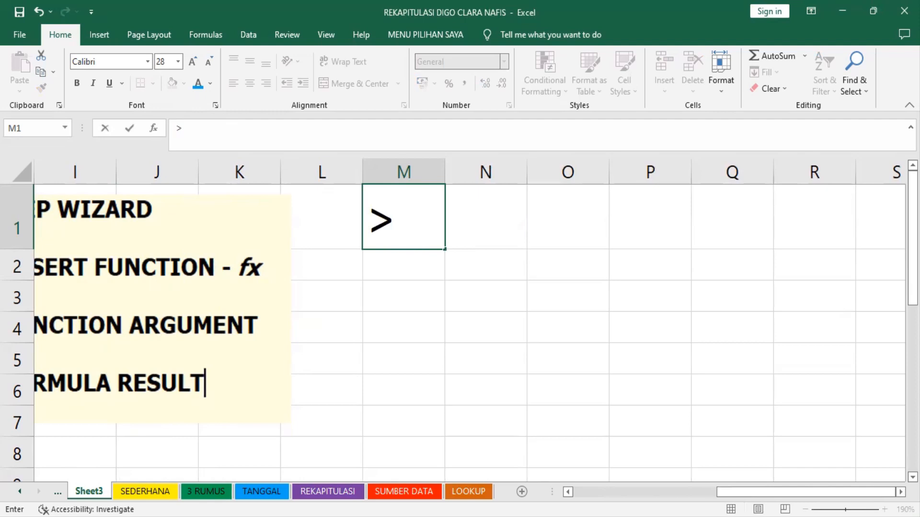
{"action": "type", "text": "   >="}
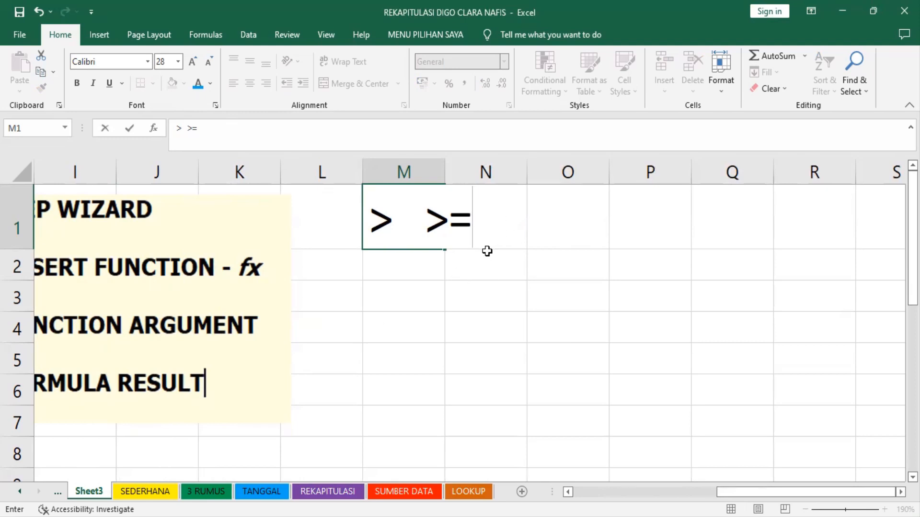
{"action": "type", "text": "<      <"}
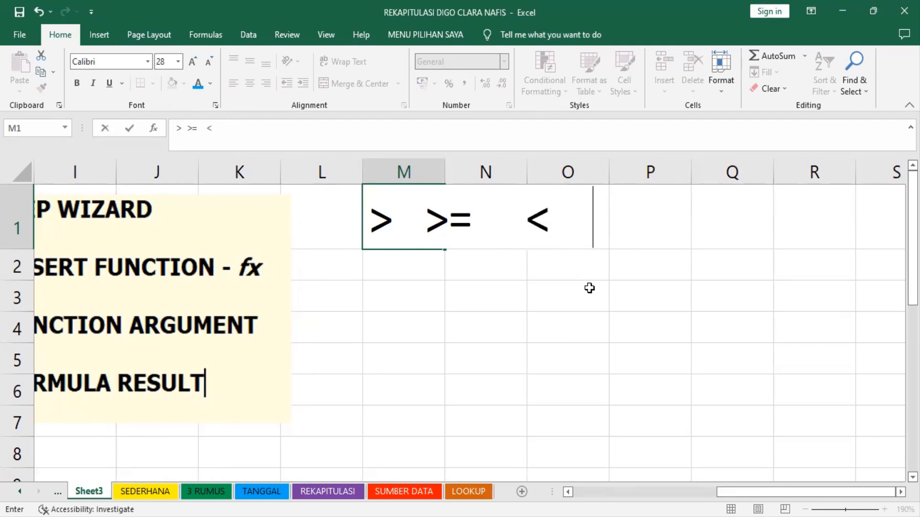
{"action": "type", "text": "<=     "}
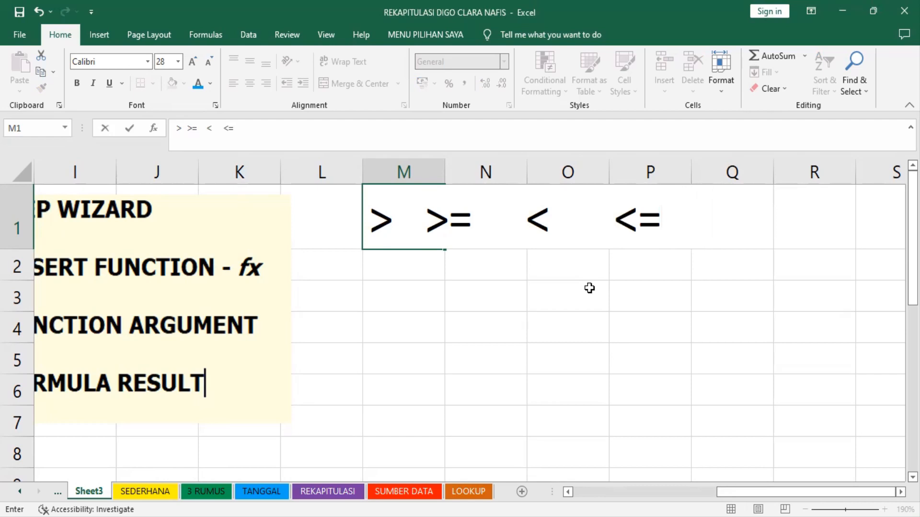
{"action": "type", "text": "<>"}
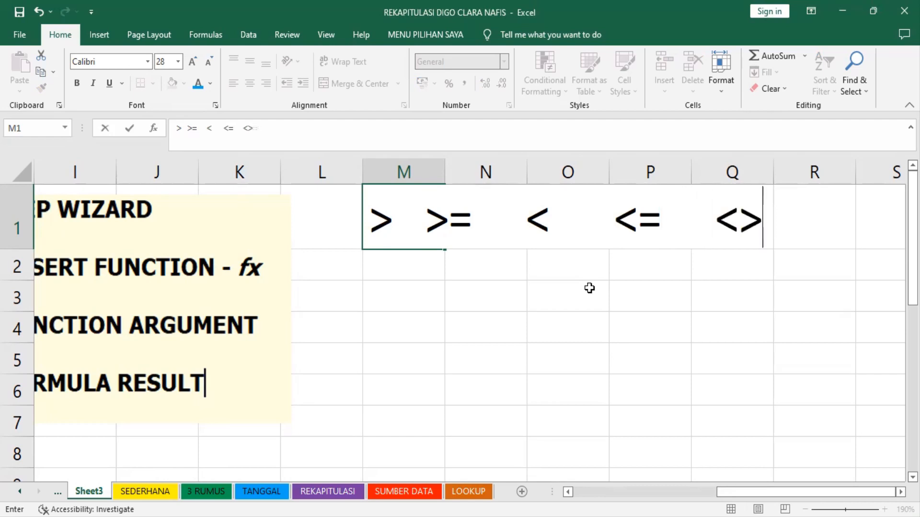
{"action": "type", "text": "     ="}
{"action": "key", "text": "Escape"}
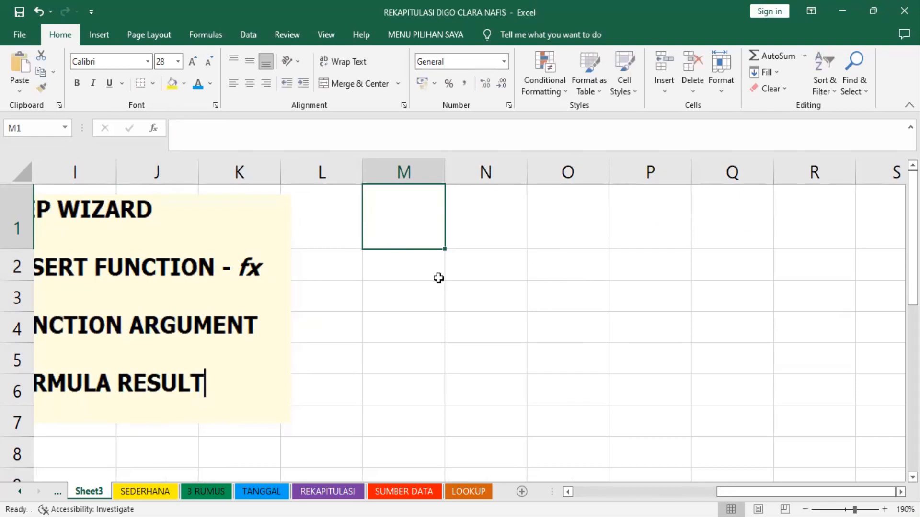
Copy the formatting of row 2 onto row 1 to revert the enlarged font and row height
{"action": "left_click", "coordinate": [18, 268]}
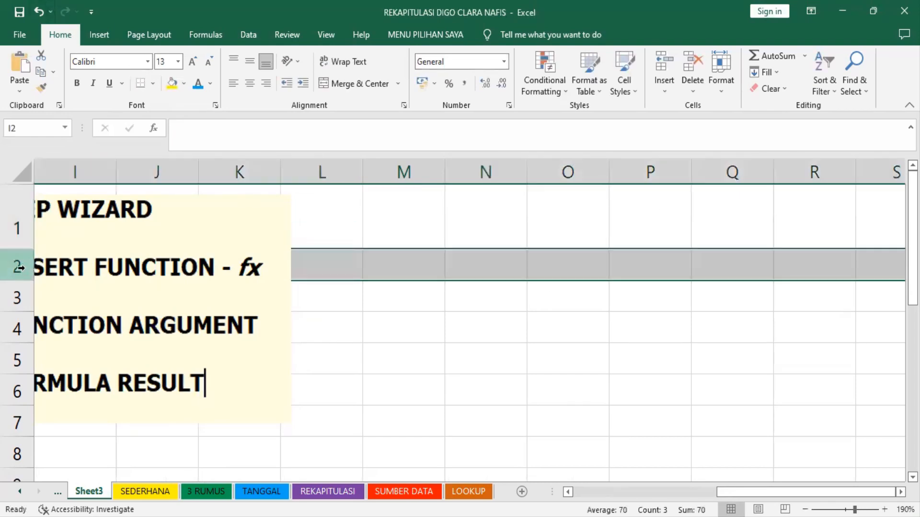
{"action": "left_click", "coordinate": [41, 87]}
{"action": "left_click", "coordinate": [28, 213]}
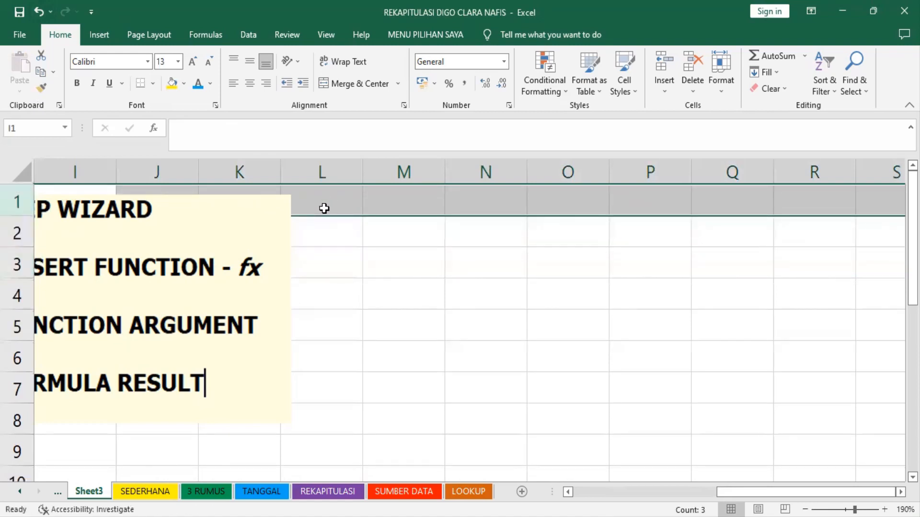
Enter "JIKA ANGKA YG ADA DI KOLOM L DITAMBAH ANGKA YG ADA DI KLM M LEBIH BESAR ATAU SAMA DENGAN 50," in cell L1
{"action": "left_click", "coordinate": [324, 207]}
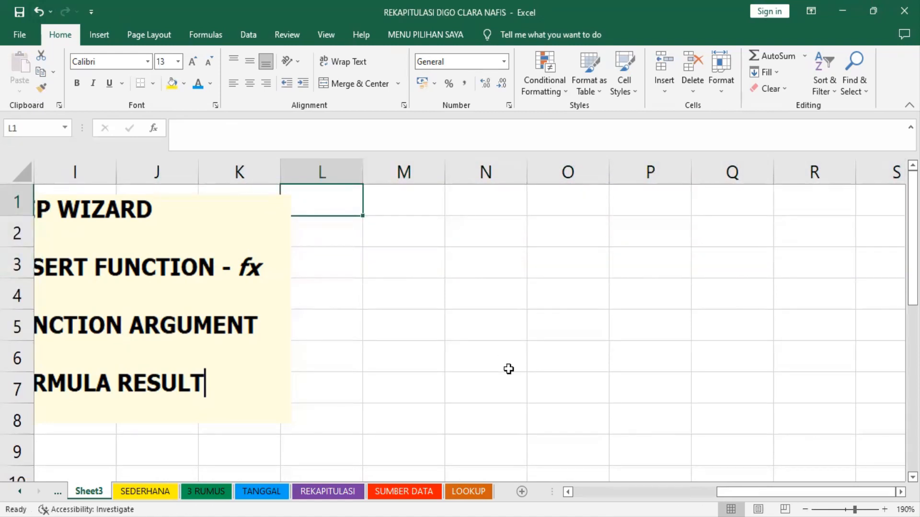
{"action": "type", "text": "JI"}
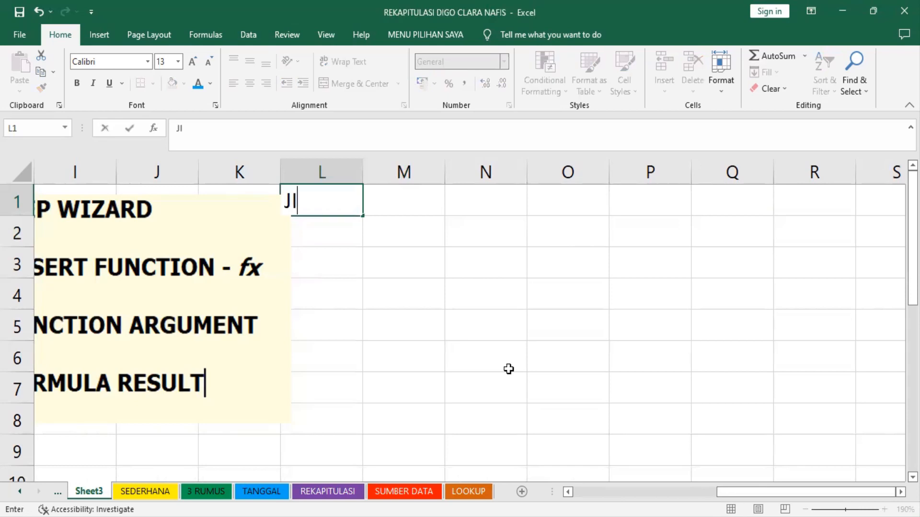
{"action": "type", "text": "KA ANGKA "}
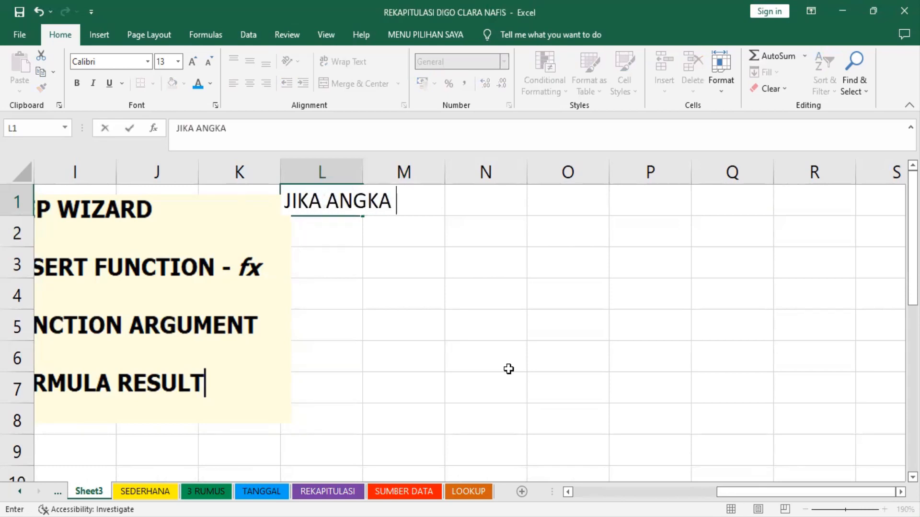
{"action": "type", "text": "YG ADA DI KOLOM"}
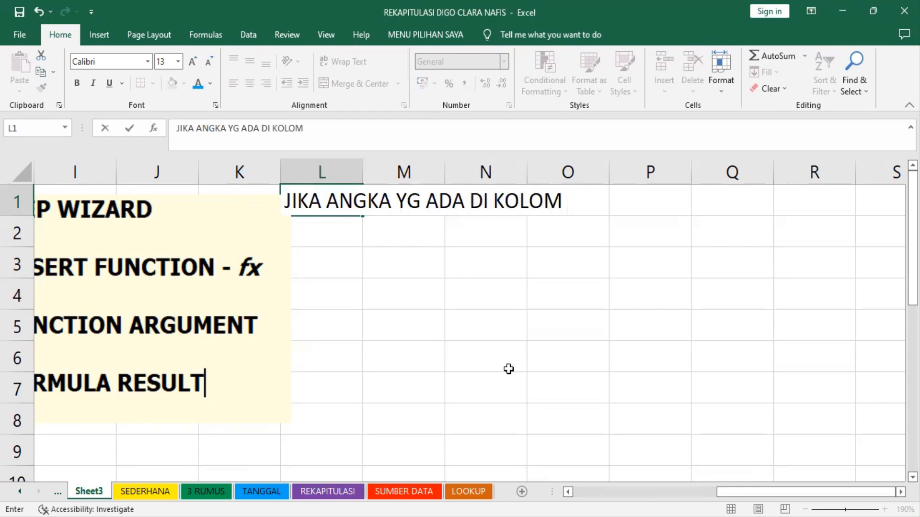
{"action": "type", "text": " L DITAMBAH AN"}
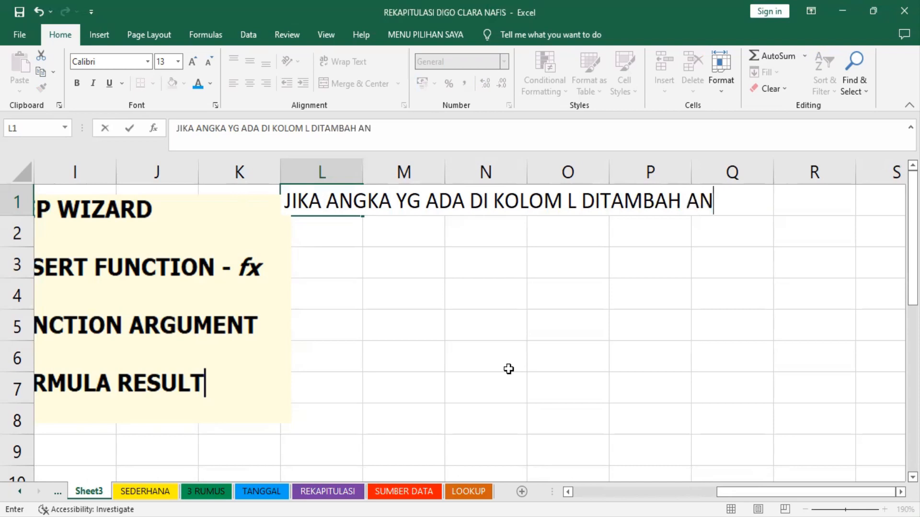
{"action": "type", "text": "GKA Y"}
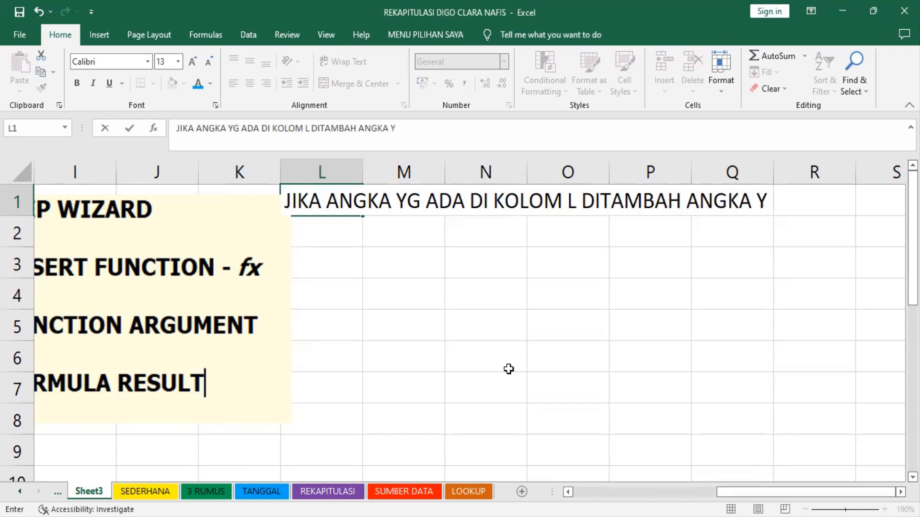
{"action": "type", "text": "G AD"}
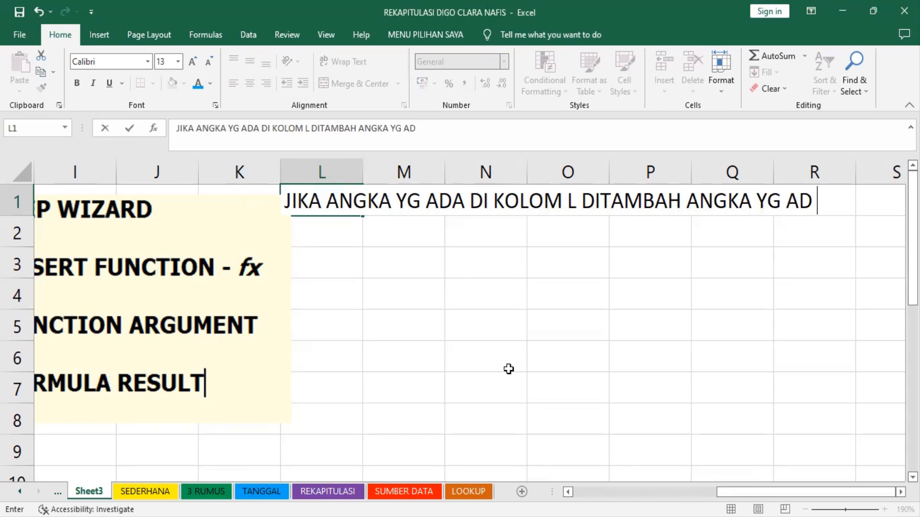
{"action": "type", "text": "A DI K"}
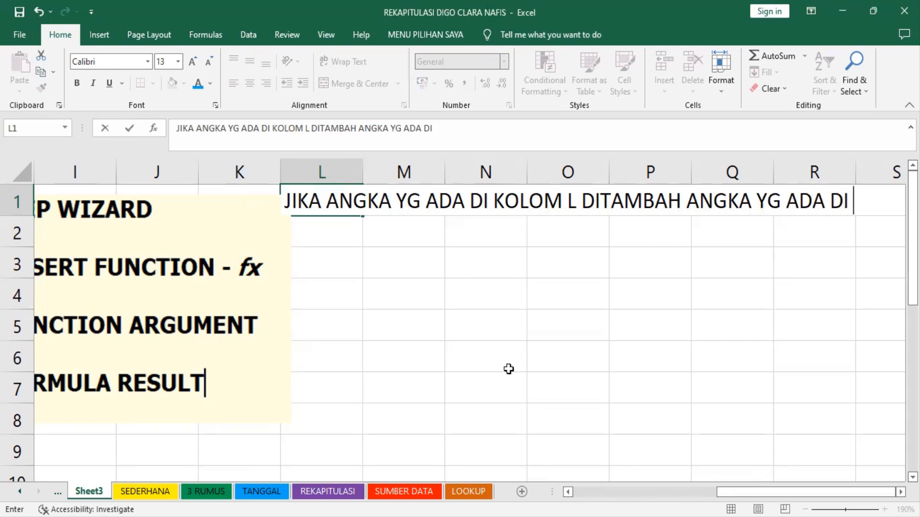
{"action": "type", "text": "LM"}
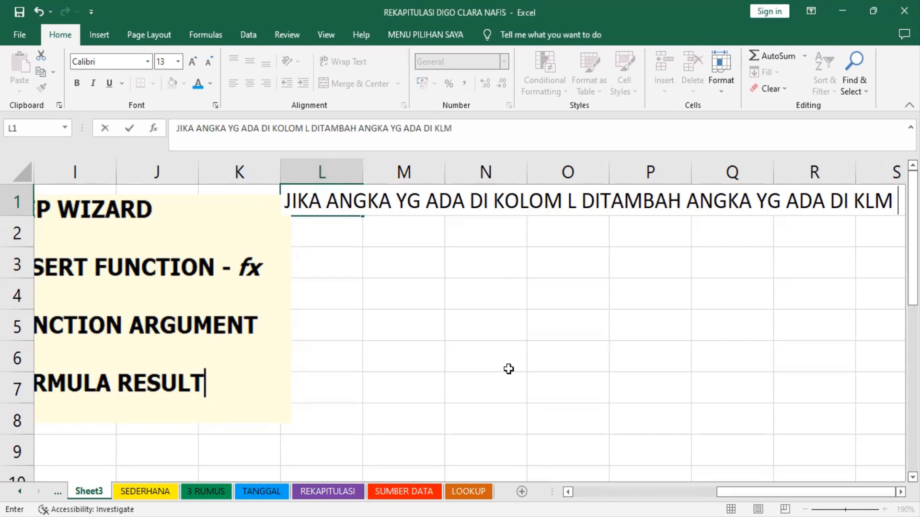
{"action": "type", "text": " M"}
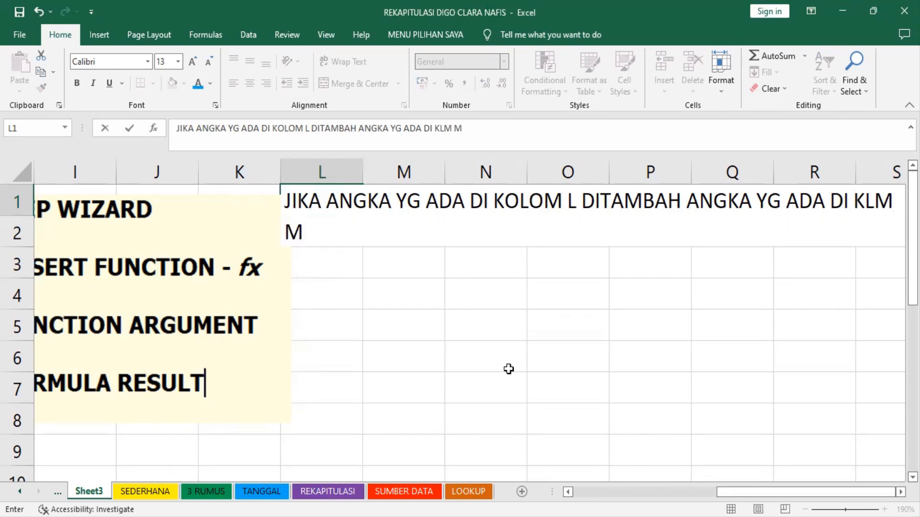
{"action": "type", "text": " LEBIH"}
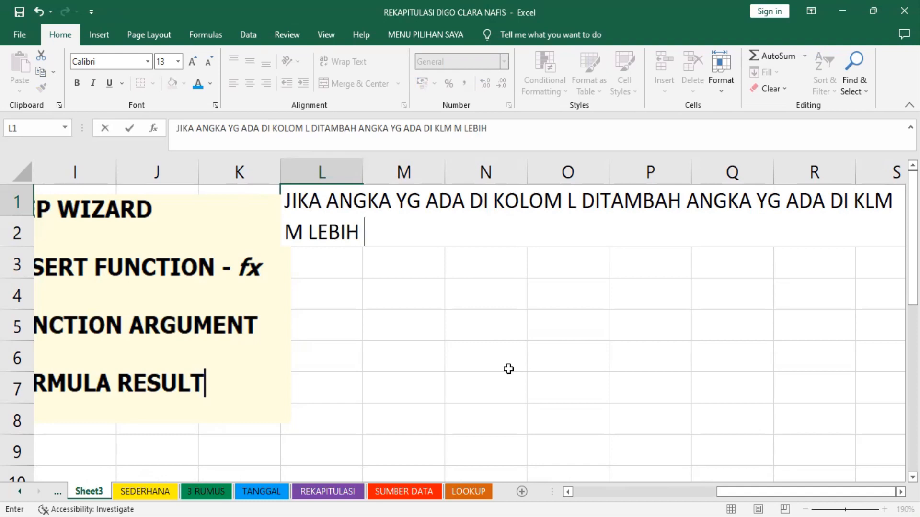
{"action": "type", "text": " BESAR A"}
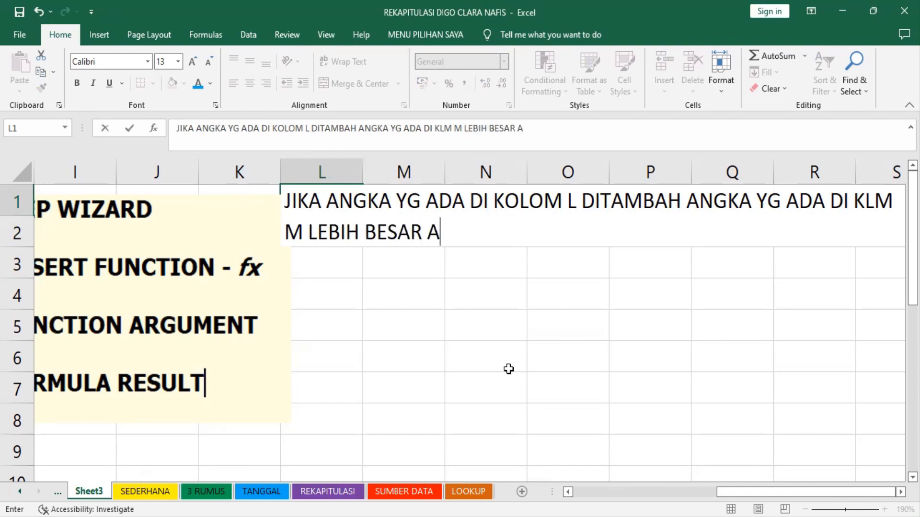
{"action": "type", "text": "TAU SAMA D"}
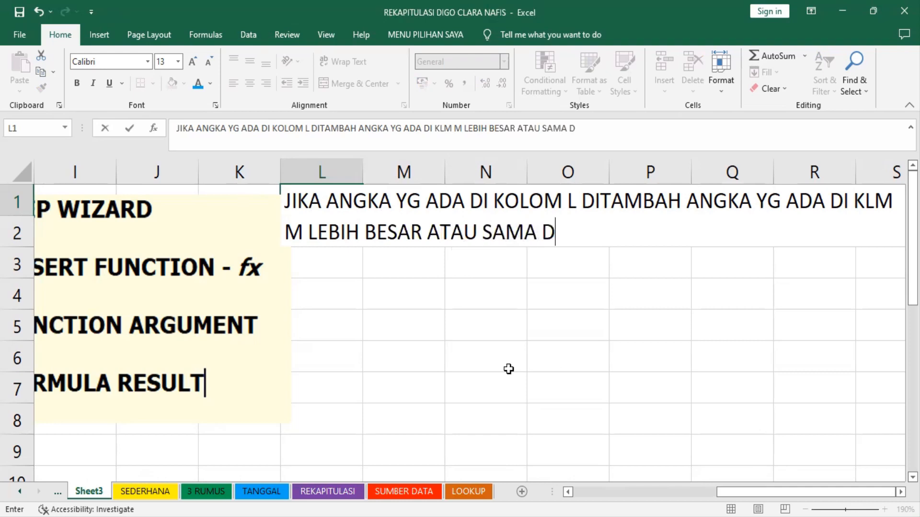
{"action": "type", "text": "ENGAN "}
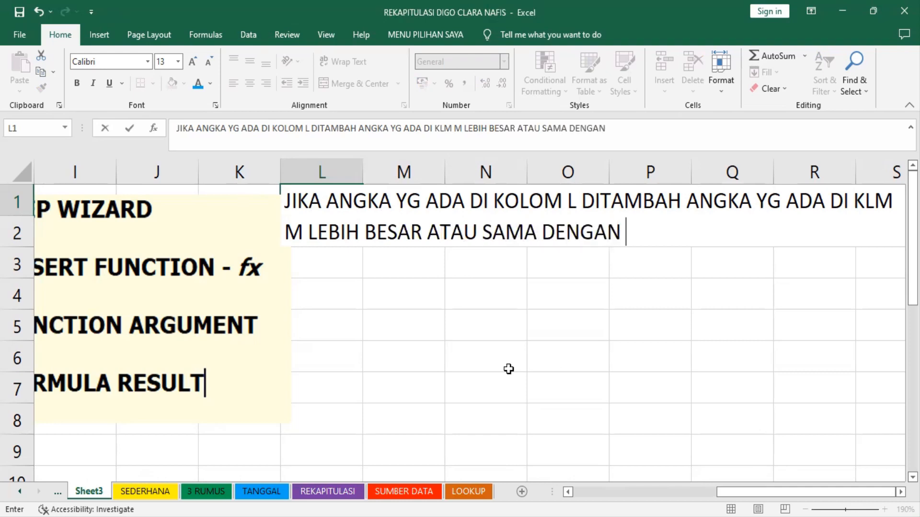
{"action": "type", "text": "50,"}
{"action": "key", "text": "Return"}
Enter the true-case instruction "MAKA KALIKANLAH KEDUANYA" in cell L2
{"action": "type", "text": "MAKA"}
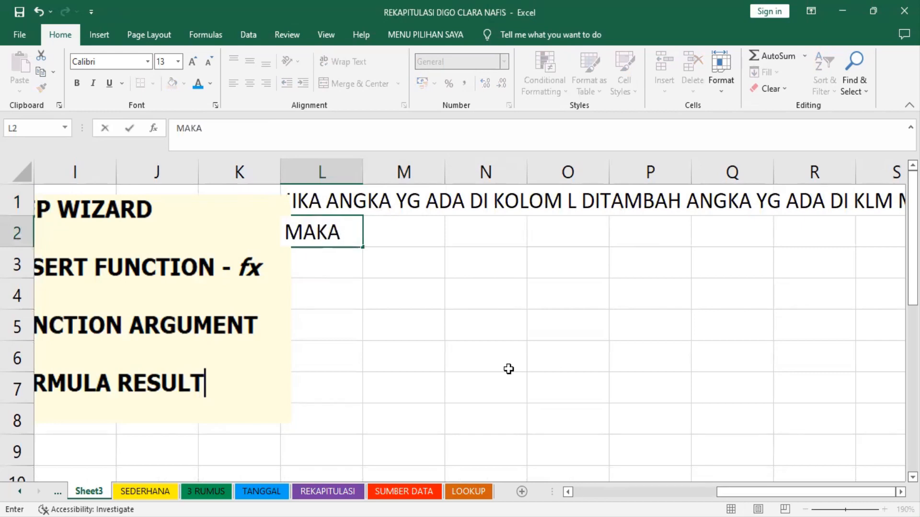
{"action": "type", "text": " KALIKANL"}
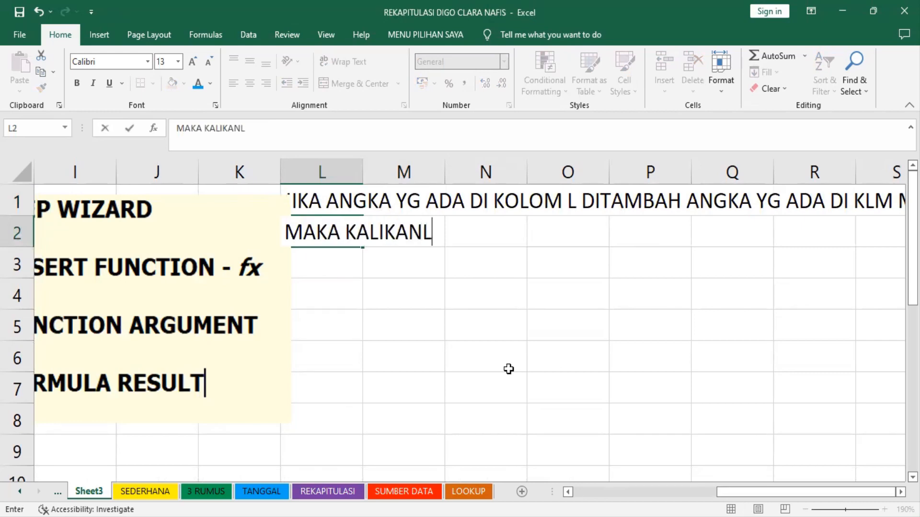
{"action": "type", "text": "AH KEDUANYA"}
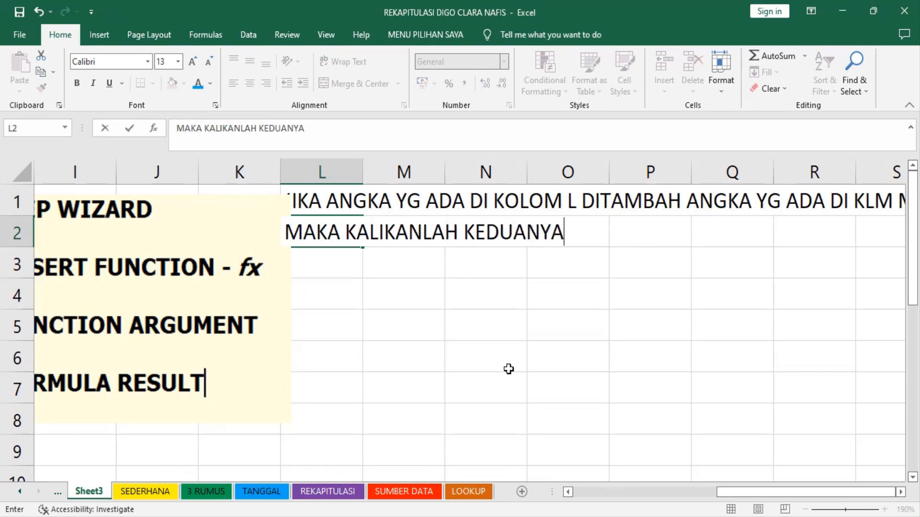
{"action": "key", "text": "Return"}
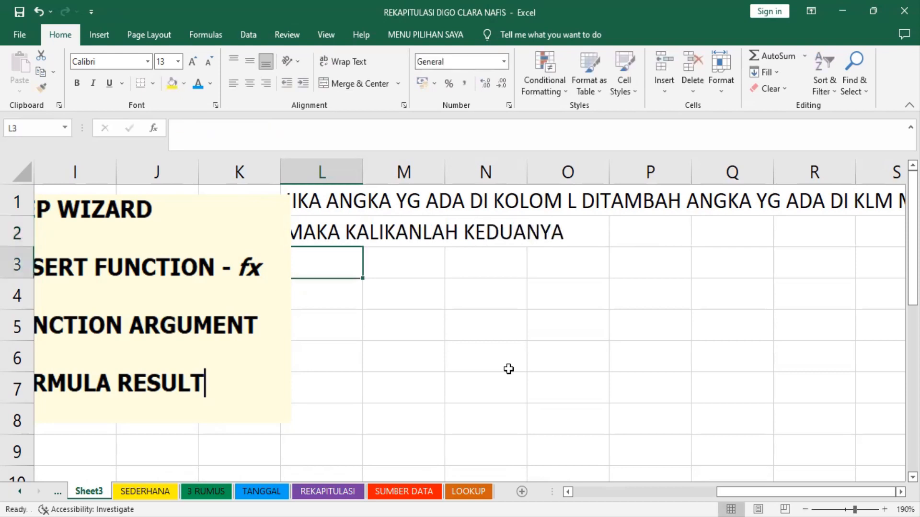
Enter the false-case instruction "JIKA TIDAK MAKA JUMLAHKANLAH KEDUANYA" in cell L3
{"action": "type", "text": "JIKA TIDAK"}
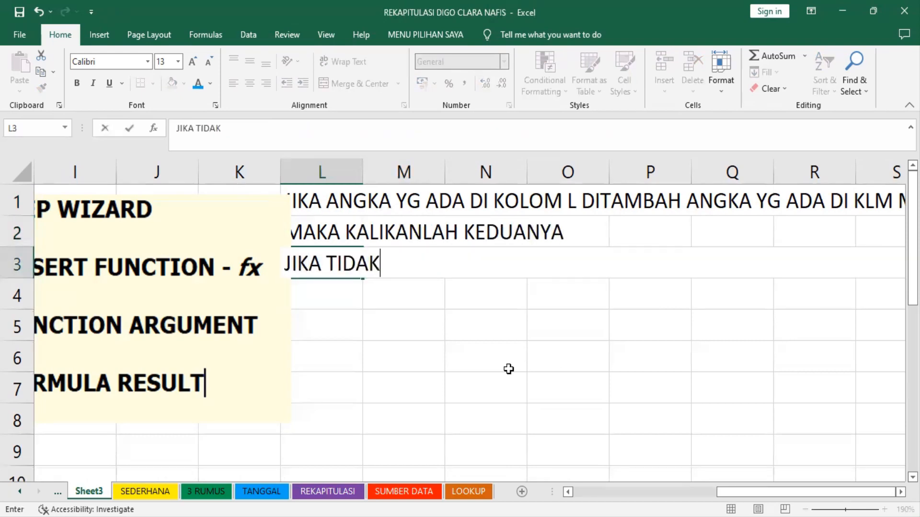
{"action": "type", "text": " MAKA JU"}
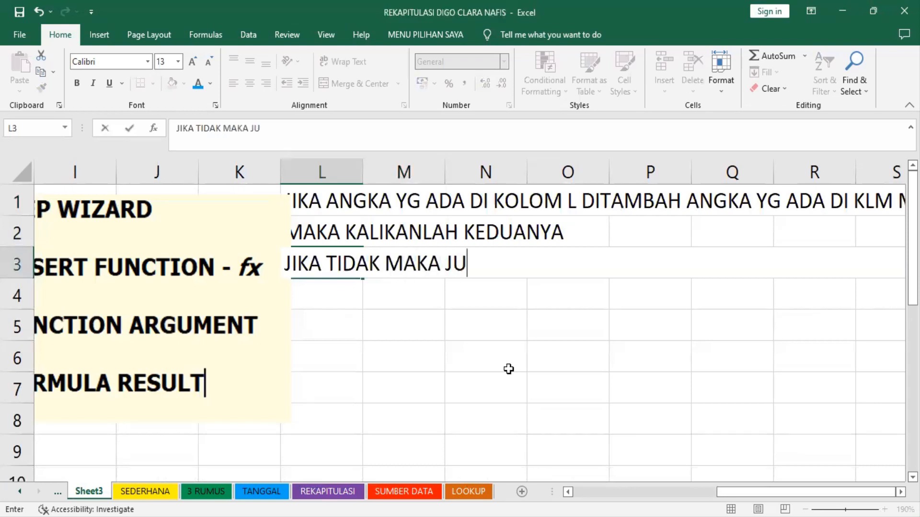
{"action": "type", "text": "MLAHKANL"}
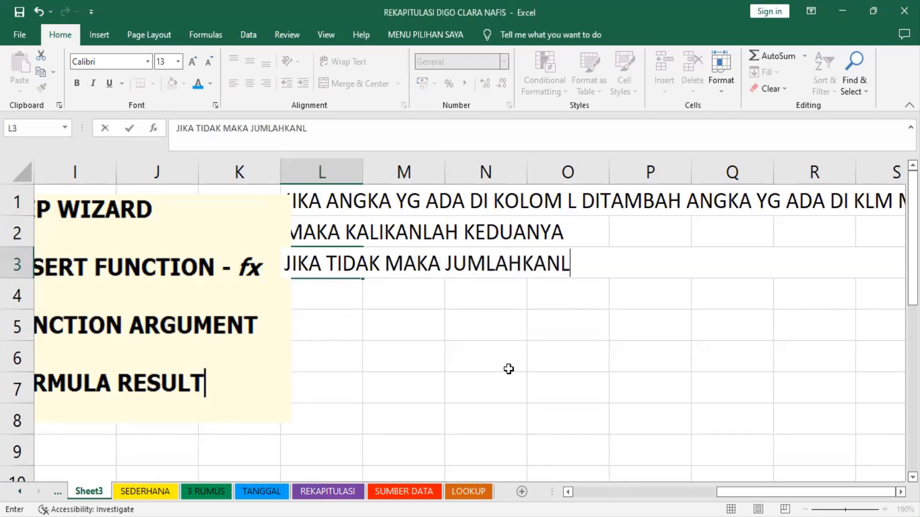
{"action": "type", "text": "AH KEDUANYA"}
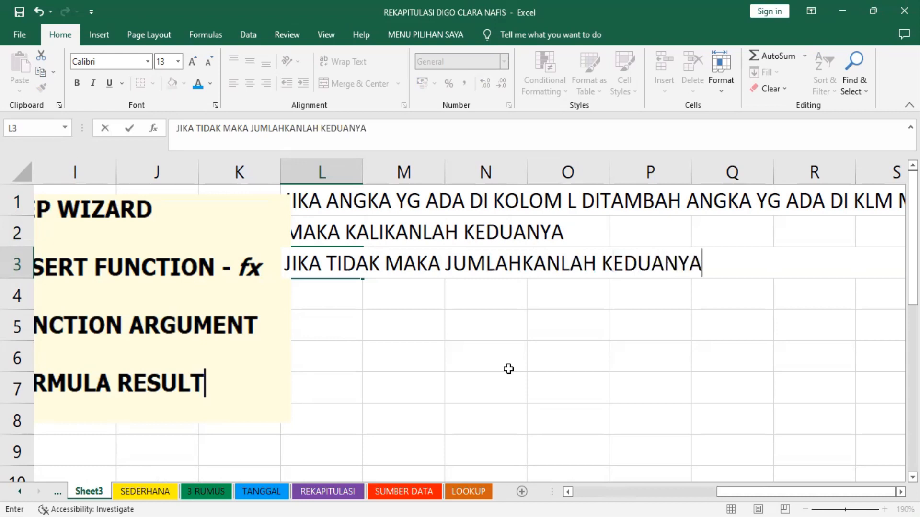
{"action": "key", "text": "Return"}
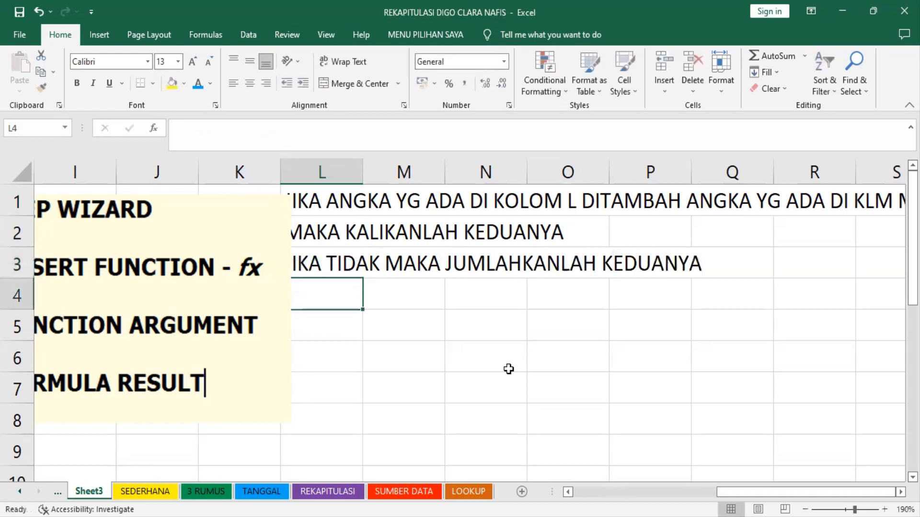
{"action": "left_click", "coordinate": [330, 201]}
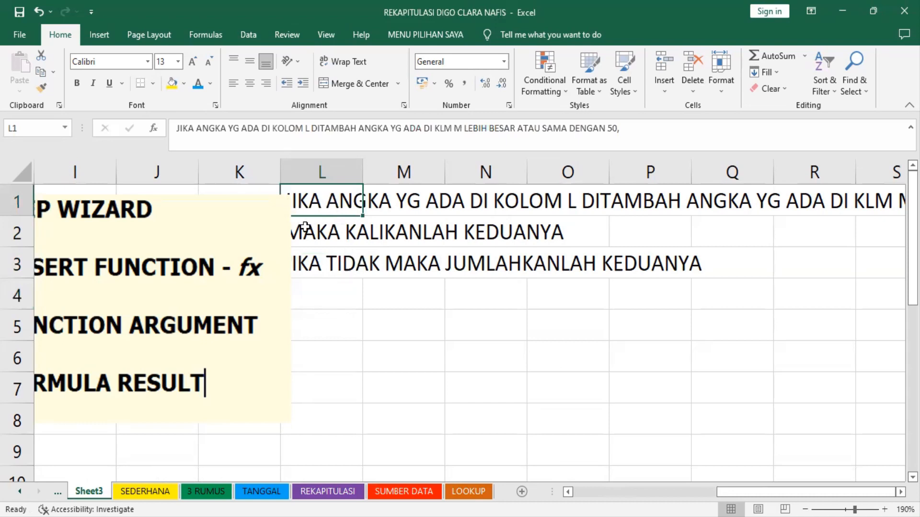
Reduce the font size of the three instruction lines in L1:L3 to 9
{"action": "left_click", "coordinate": [334, 261], "text": "shift"}
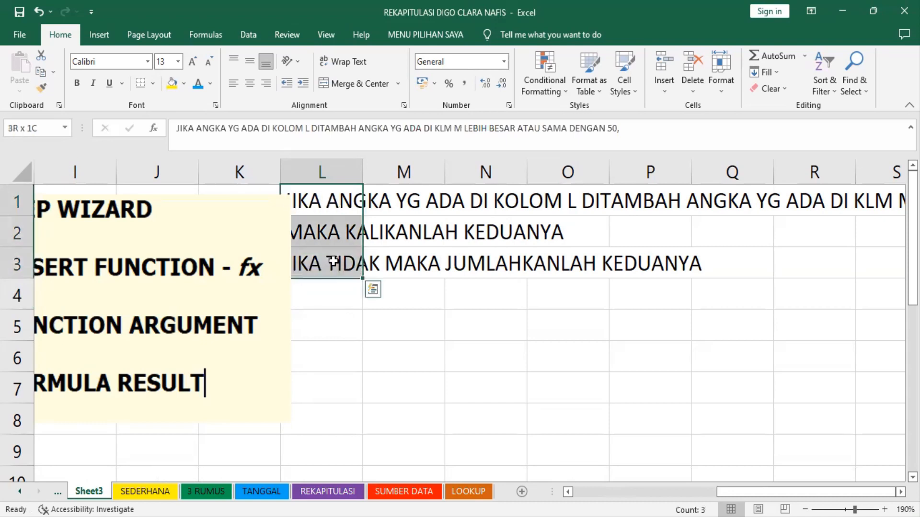
{"action": "left_click", "coordinate": [211, 60]}
{"action": "left_click", "coordinate": [212, 60]}
{"action": "left_click", "coordinate": [212, 59]}
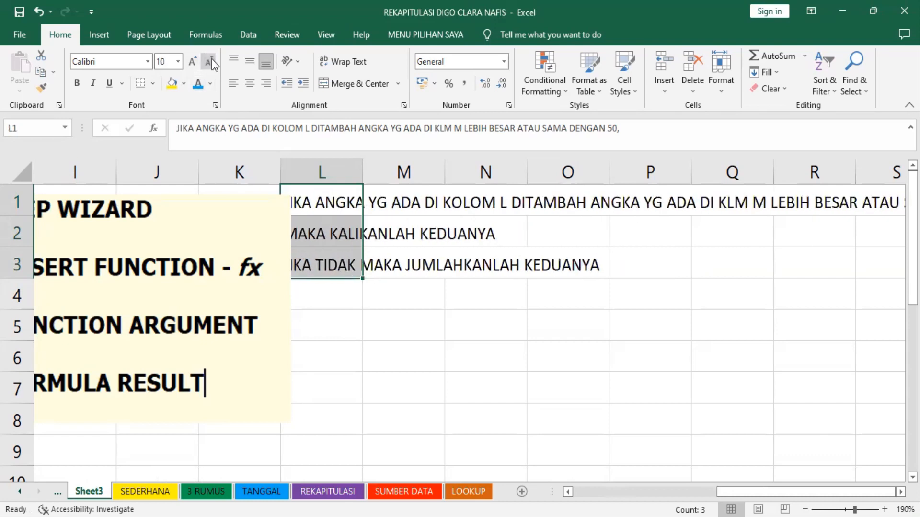
{"action": "left_click", "coordinate": [212, 58]}
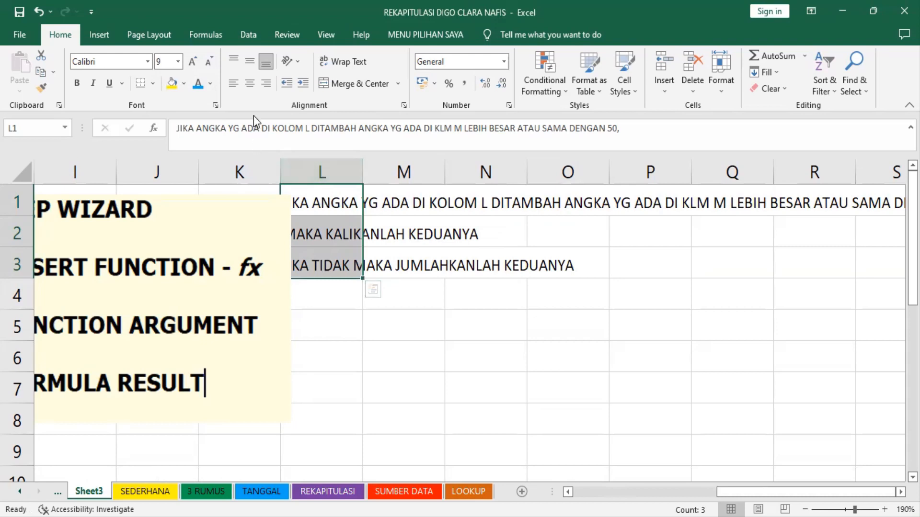
{"action": "left_click", "coordinate": [208, 63]}
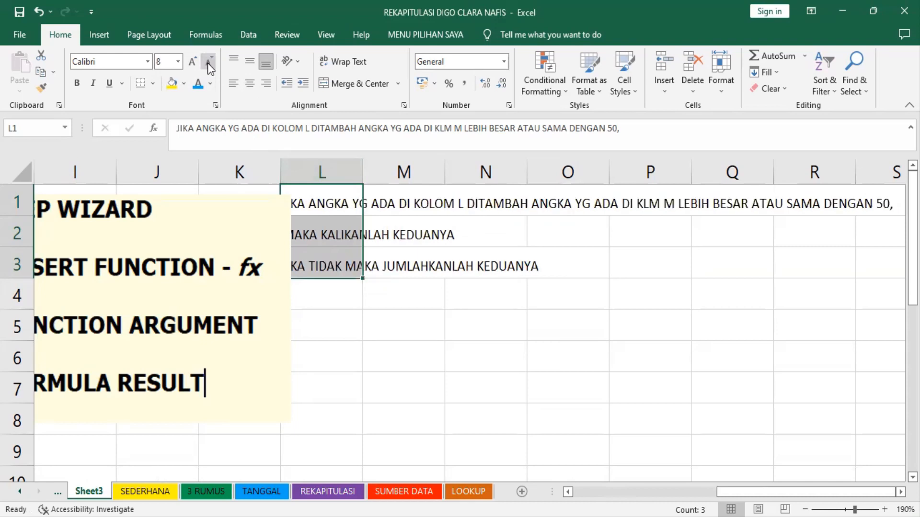
{"action": "left_click", "coordinate": [194, 61]}
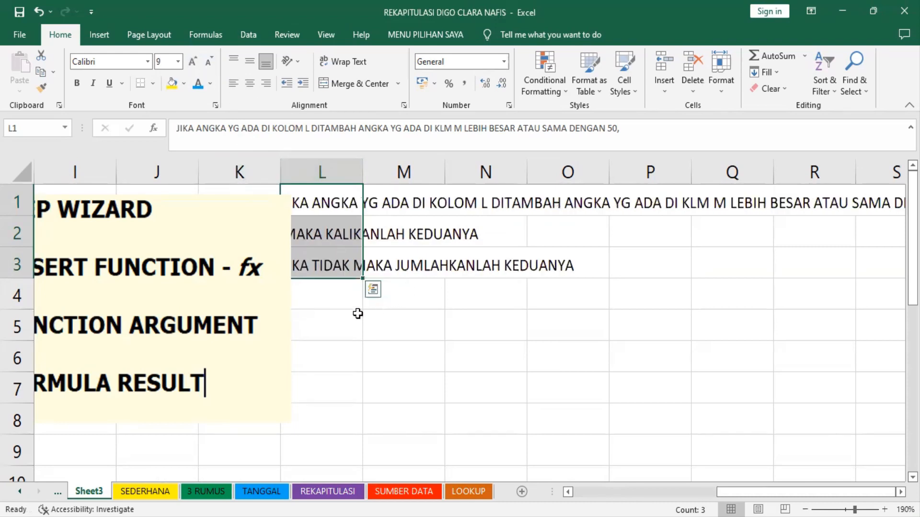
{"action": "left_click", "coordinate": [338, 197]}
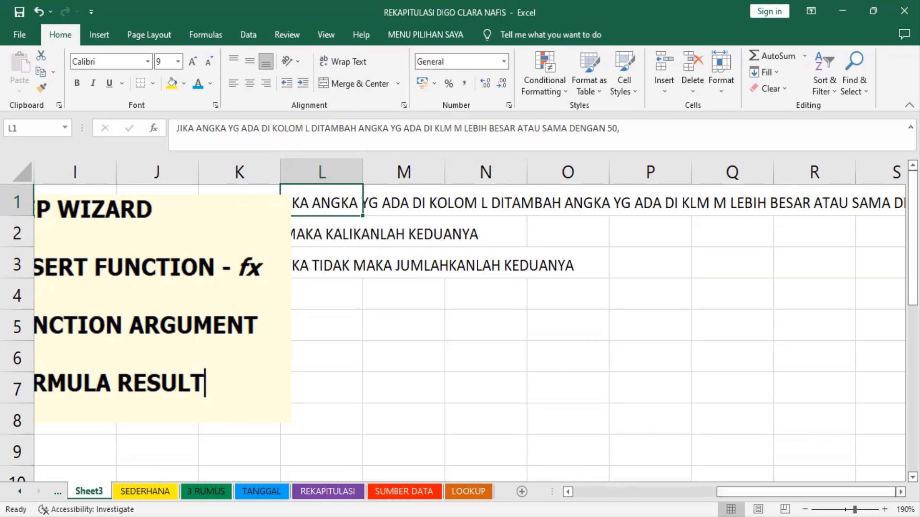
Move the 3 Step Wizard picture off column L to the empty area beside and below the instruction text
{"action": "scroll", "coordinate": [470, 328], "scroll_direction": "right", "scroll_amount": 1}
{"action": "scroll", "coordinate": [802, 481], "scroll_direction": "right", "scroll_amount": 1}
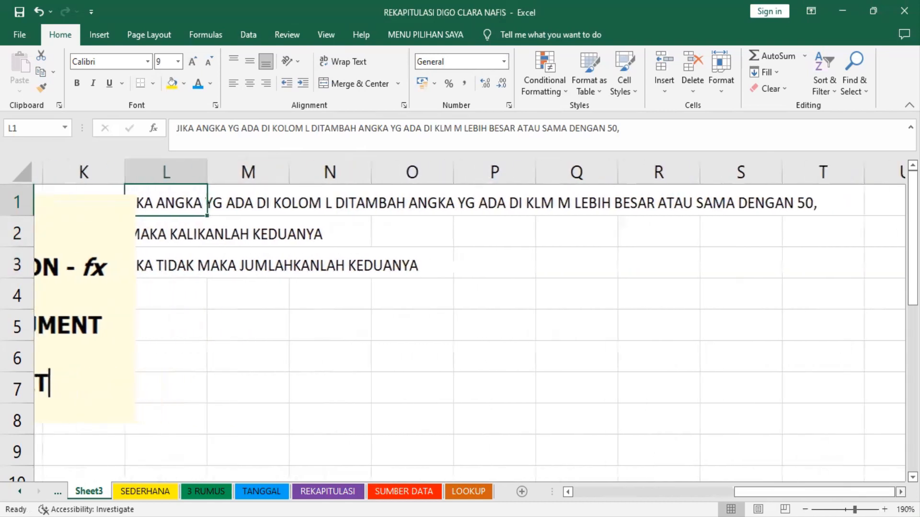
{"action": "left_click", "coordinate": [66, 274]}
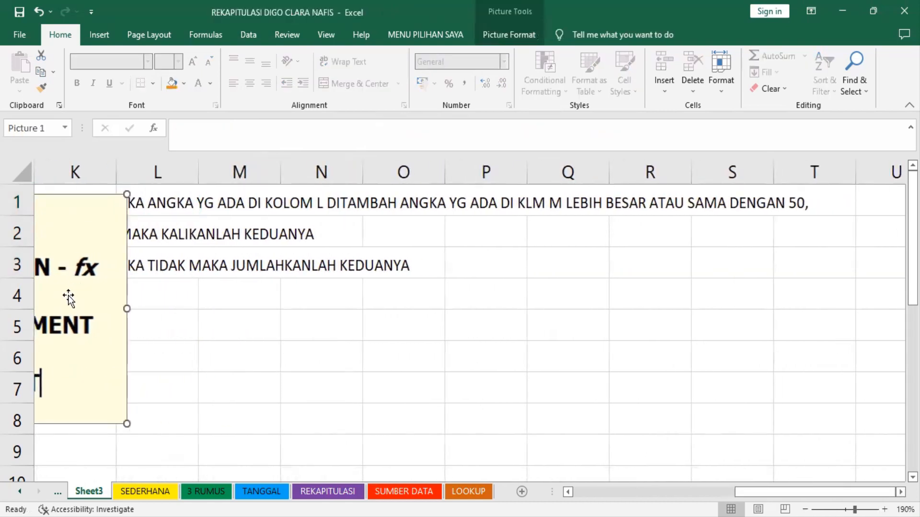
{"action": "left_click_drag", "start_coordinate": [67, 300], "coordinate": [762, 341]}
{"action": "left_click", "coordinate": [153, 203]}
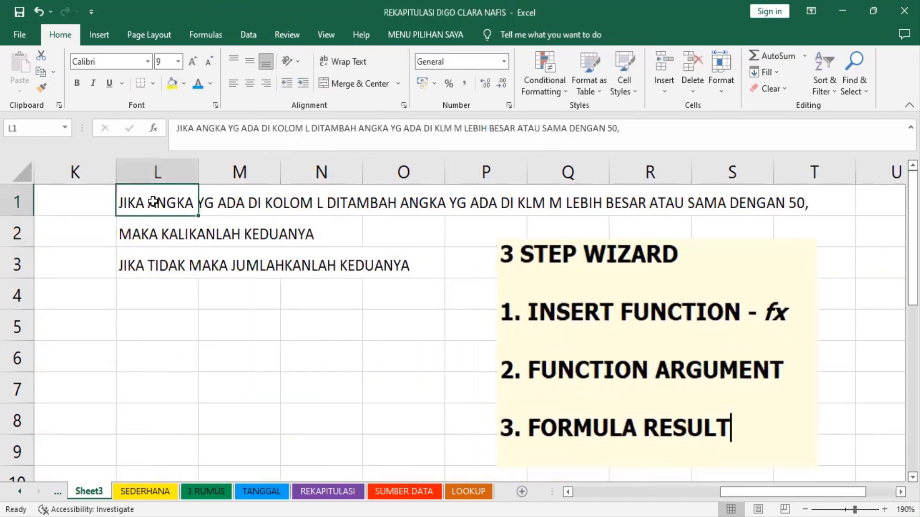
Set the font size of the whole column L to 10
{"action": "left_click", "coordinate": [155, 171]}
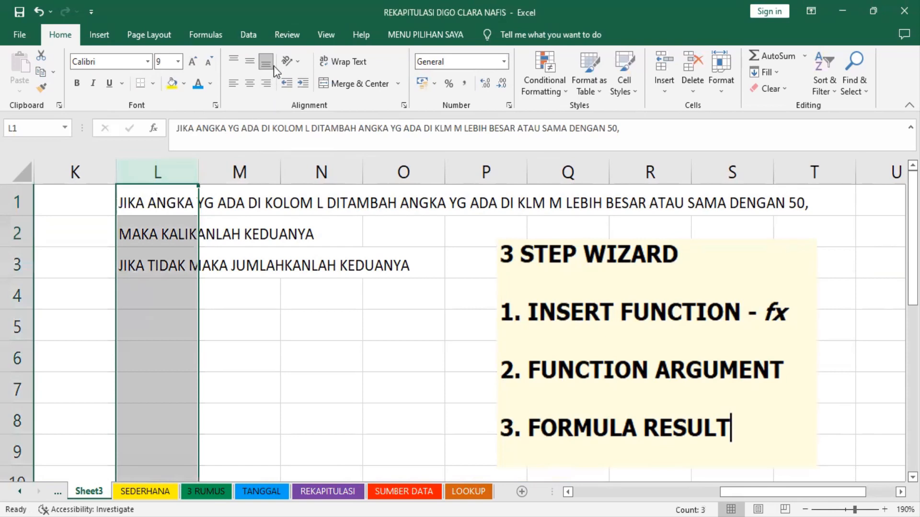
{"action": "left_click", "coordinate": [211, 64]}
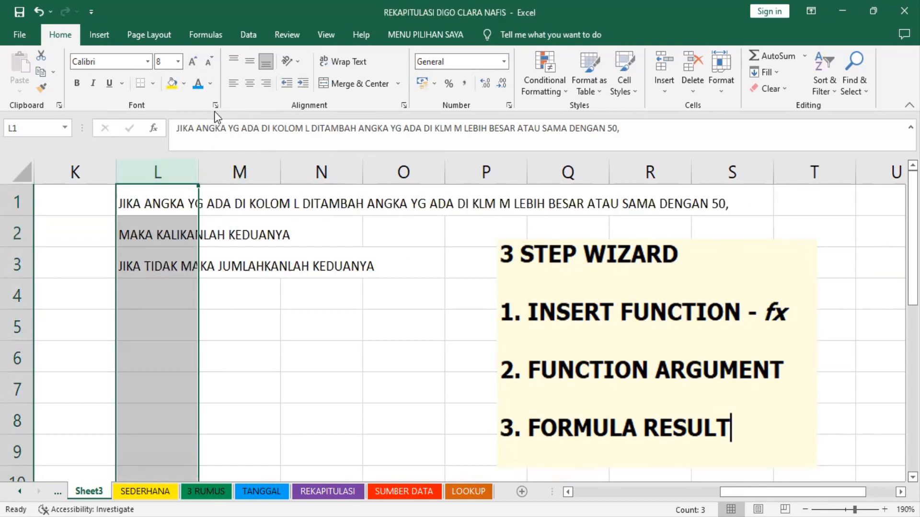
{"action": "left_click", "coordinate": [193, 62]}
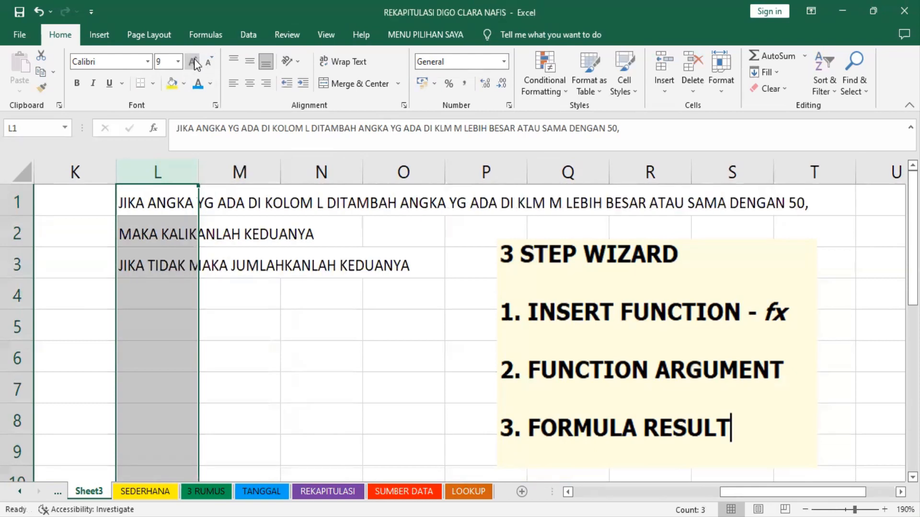
{"action": "left_click", "coordinate": [193, 63]}
{"action": "left_click_drag", "start_coordinate": [293, 343], "coordinate": [294, 340]}
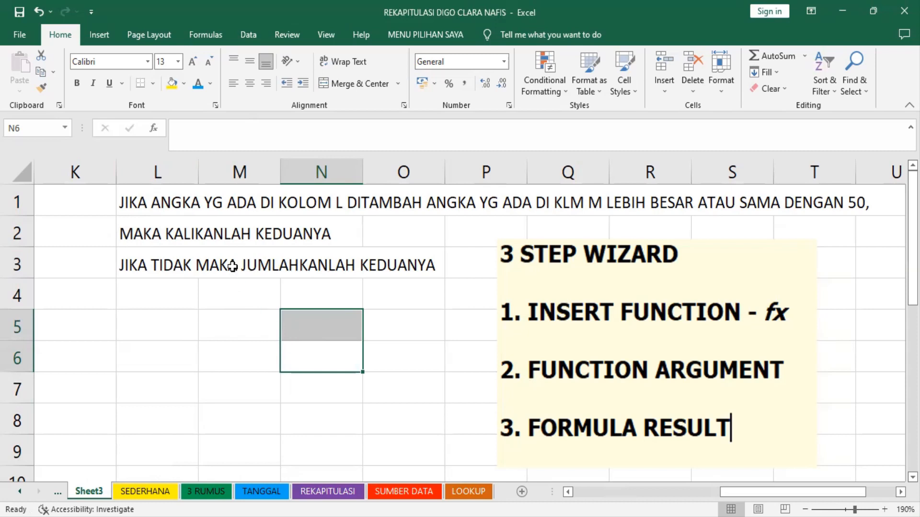
Move the instruction lines from L1:L3 to N1:N3 at font size 9, and shift the wizard picture clear of the third line
{"action": "left_click", "coordinate": [175, 202]}
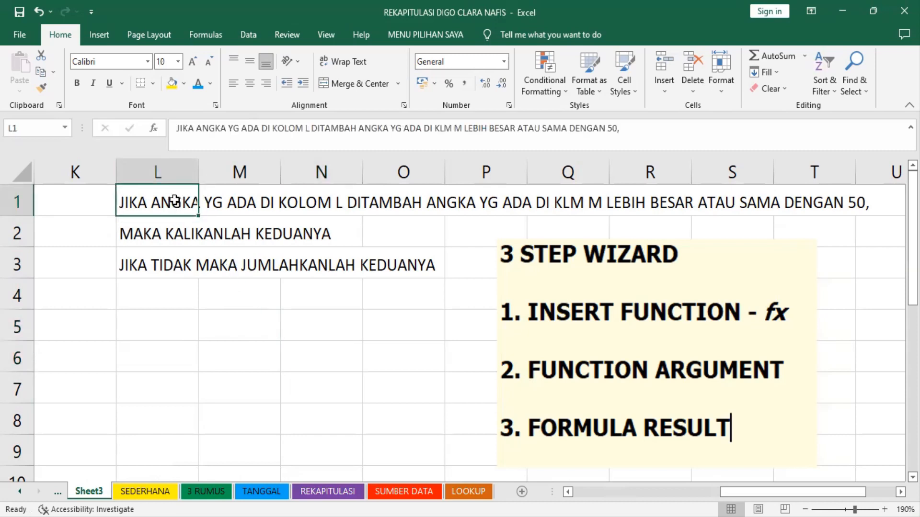
{"action": "left_click_drag", "start_coordinate": [175, 200], "coordinate": [331, 225]}
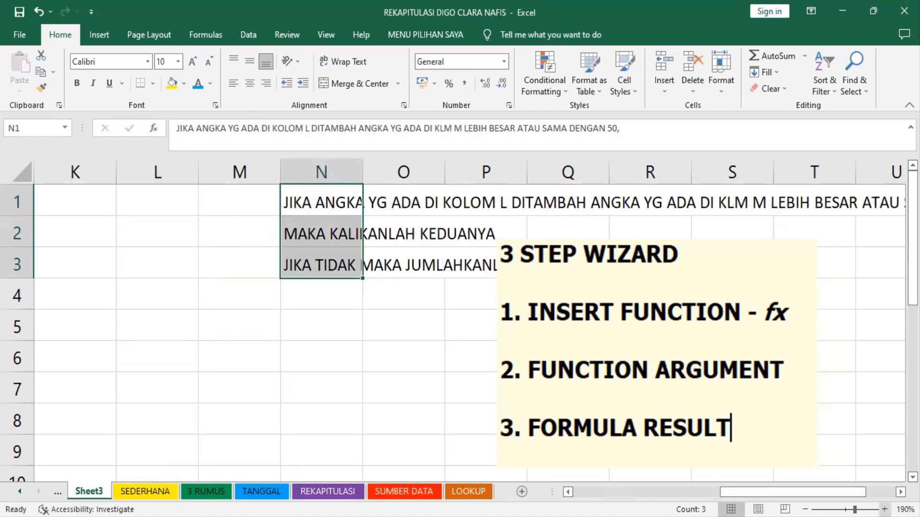
{"action": "scroll", "coordinate": [460, 311], "scroll_direction": "right", "scroll_amount": 1}
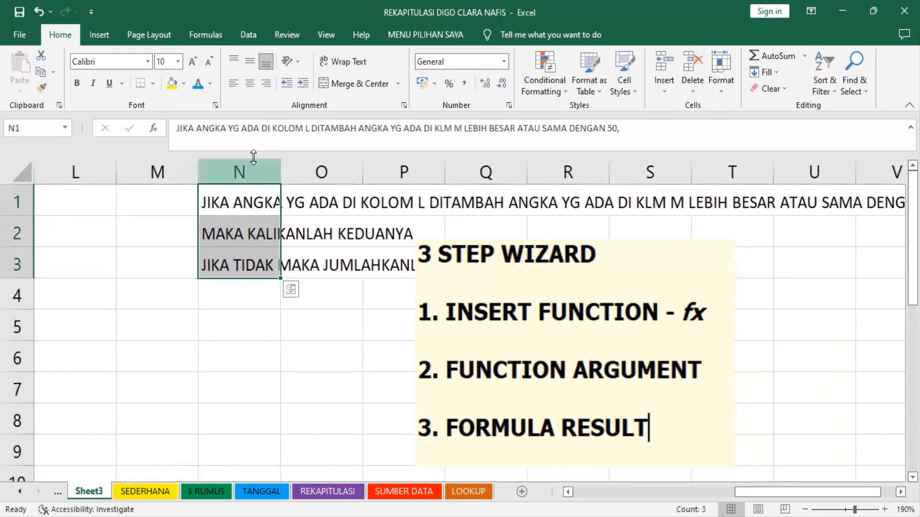
{"action": "left_click", "coordinate": [210, 62]}
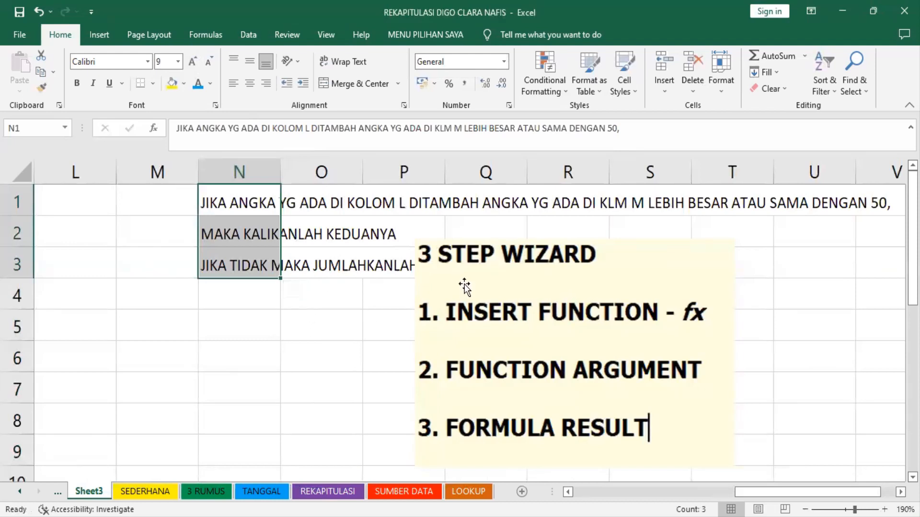
{"action": "left_click_drag", "start_coordinate": [470, 294], "coordinate": [556, 273]}
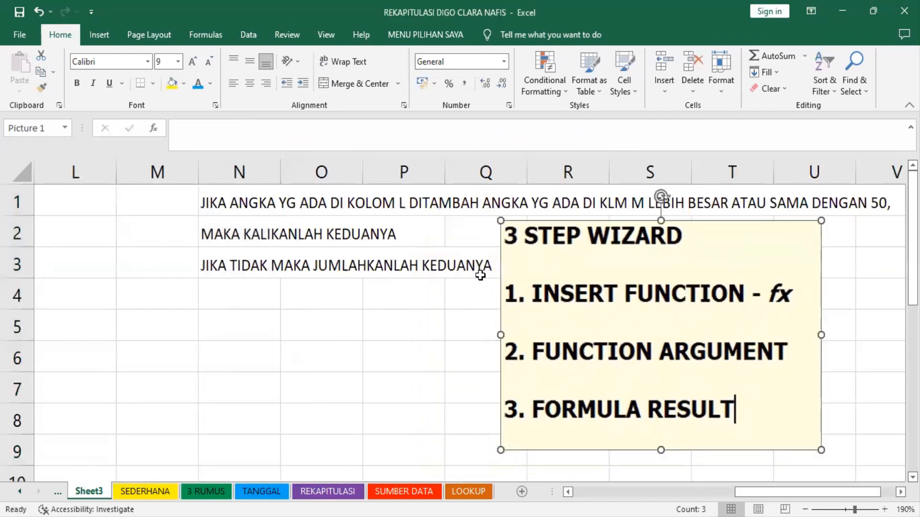
Narrow columns L and M together to an equal, smaller width
{"action": "left_click", "coordinate": [79, 201]}
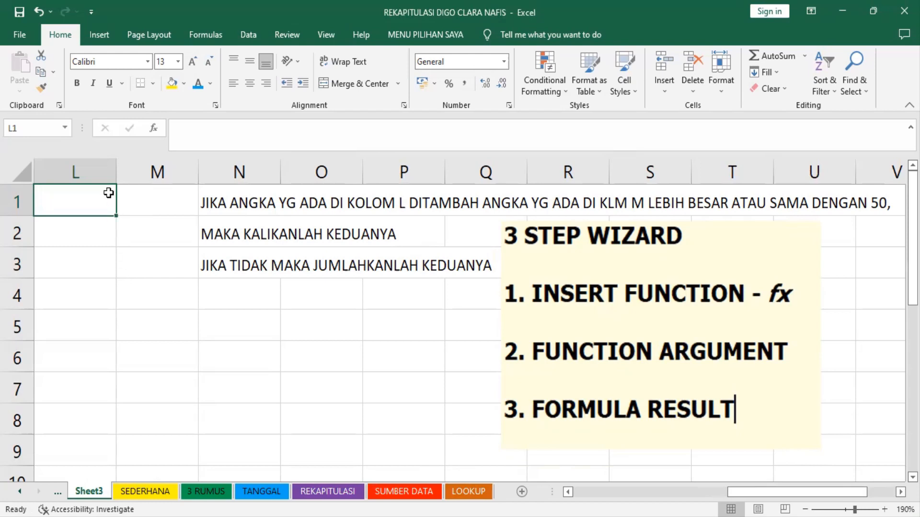
{"action": "left_click_drag", "start_coordinate": [90, 172], "coordinate": [152, 172]}
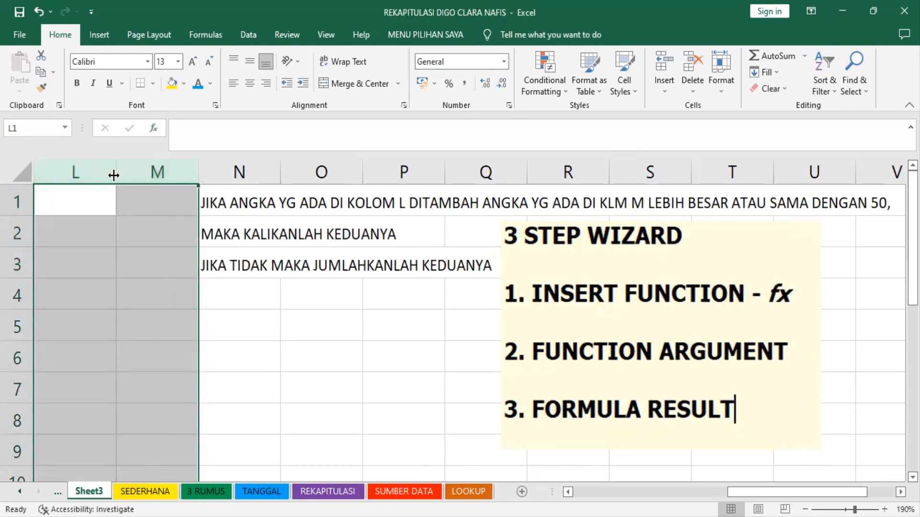
{"action": "left_click_drag", "start_coordinate": [114, 175], "coordinate": [82, 197]}
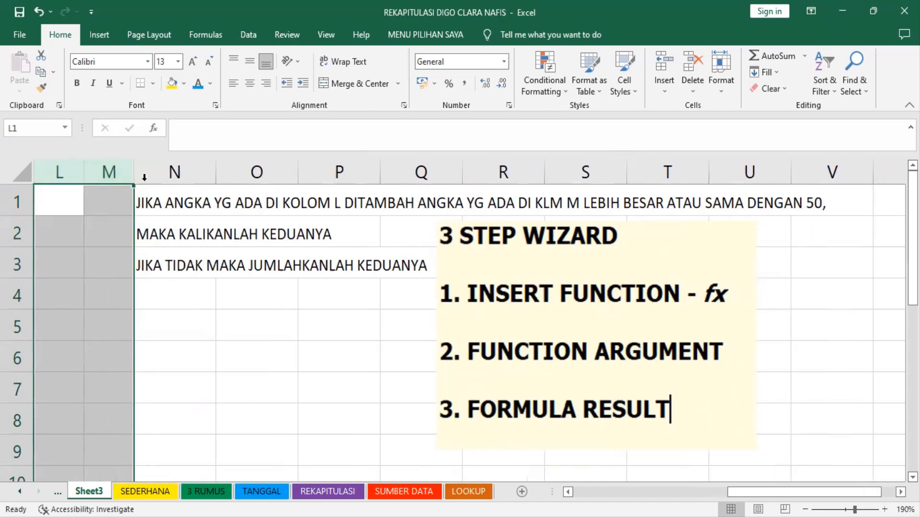
Move the three instruction lines from N1:N3 to O1:O3 and slightly narrow the emptied column N
{"action": "left_click", "coordinate": [170, 172]}
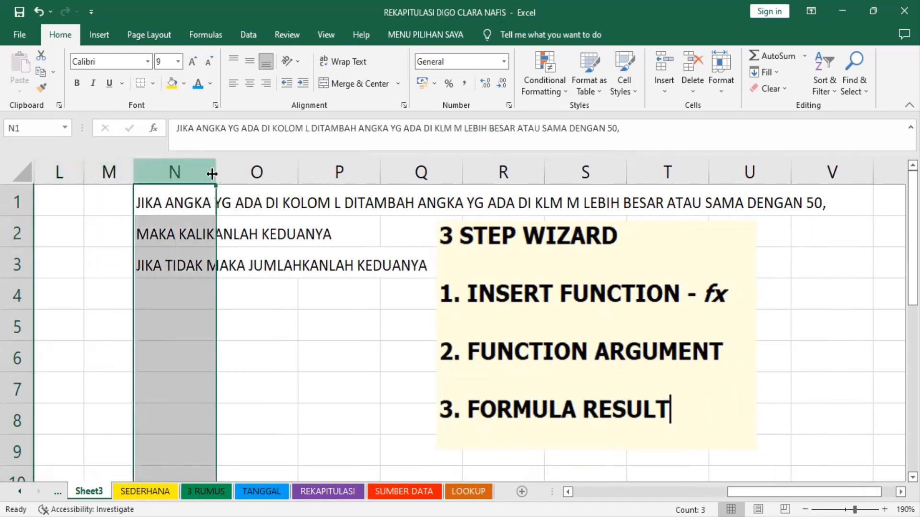
{"action": "left_click", "coordinate": [218, 233]}
{"action": "left_click_drag", "start_coordinate": [157, 205], "coordinate": [165, 263]}
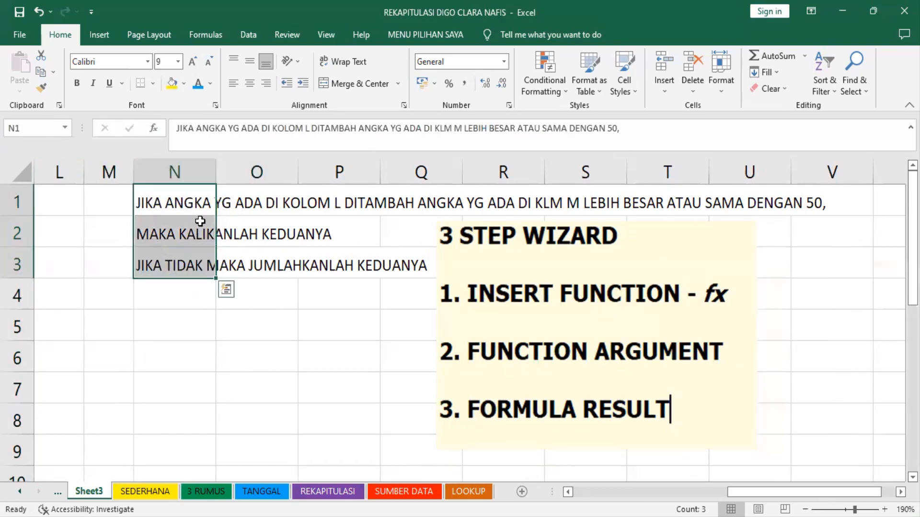
{"action": "left_click_drag", "start_coordinate": [216, 213], "coordinate": [242, 218]}
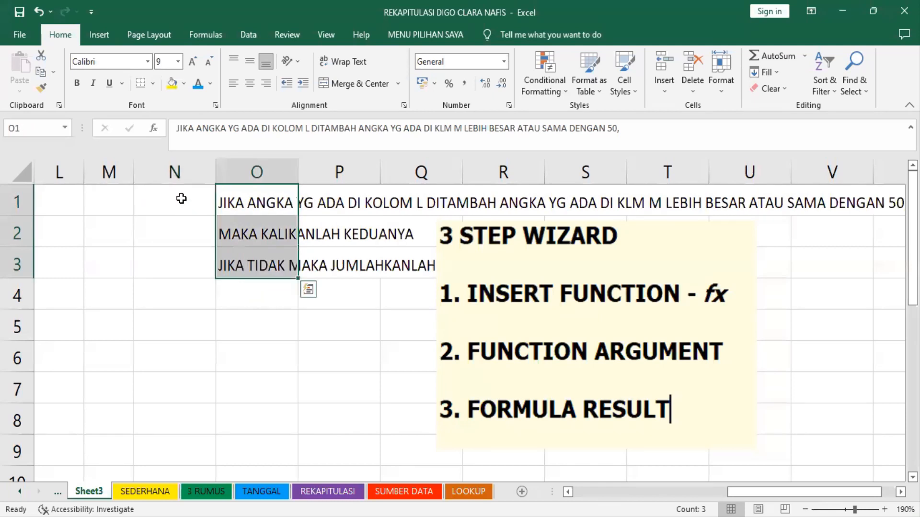
{"action": "left_click", "coordinate": [181, 198]}
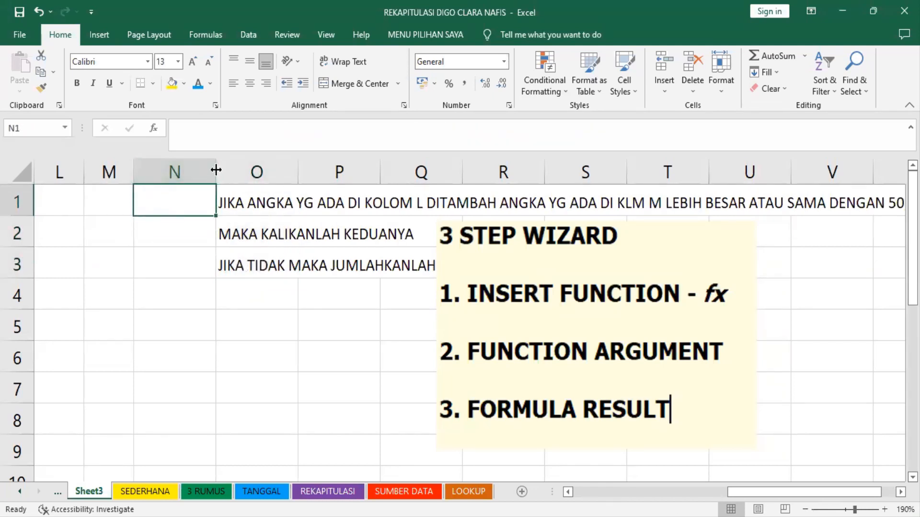
{"action": "left_click_drag", "start_coordinate": [216, 170], "coordinate": [200, 183]}
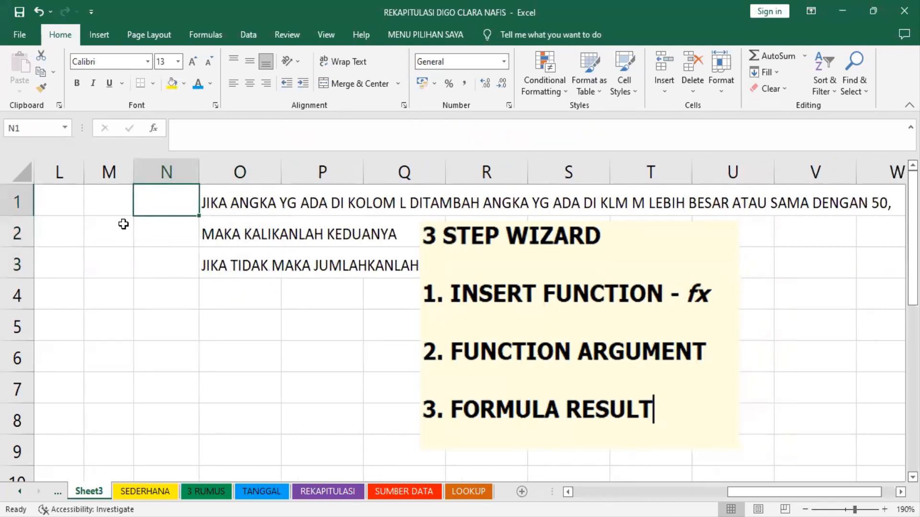
Enter the numbers 15, 20, 25, 30, 5, 6, 9, 5 and 7 down cells L1 to L9
{"action": "left_click", "coordinate": [52, 210]}
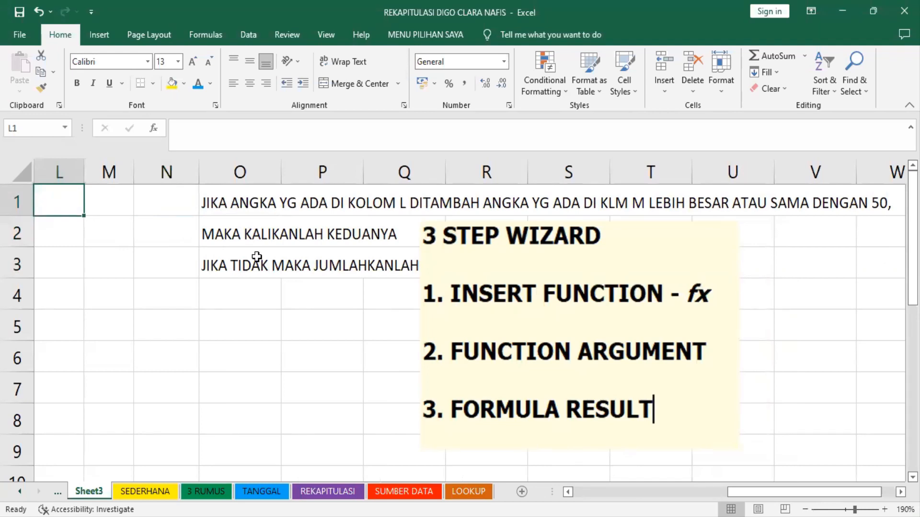
{"action": "type", "text": "15"}
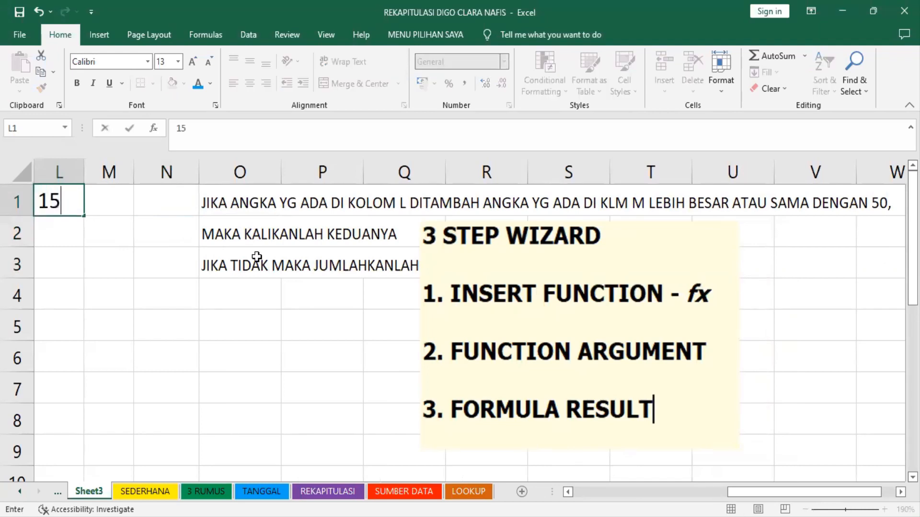
{"action": "key", "text": "Return"}
{"action": "type", "text": "20"}
{"action": "key", "text": "Return"}
{"action": "type", "text": "25"}
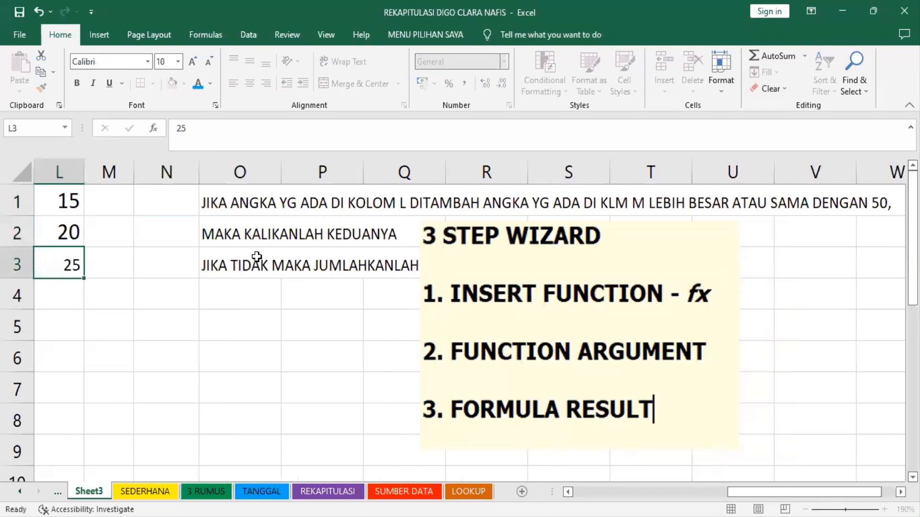
{"action": "key", "text": "Return"}
{"action": "type", "text": "30"}
{"action": "key", "text": "Return"}
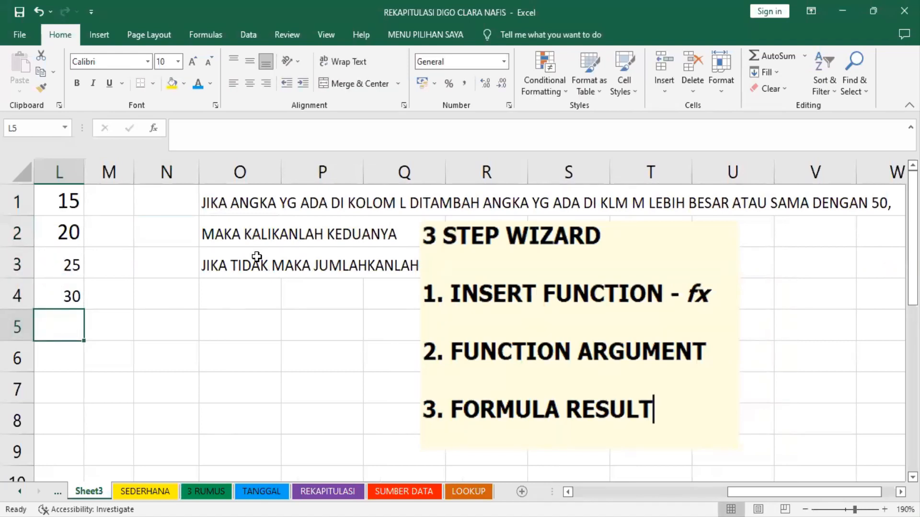
{"action": "type", "text": "5"}
{"action": "key", "text": "Return"}
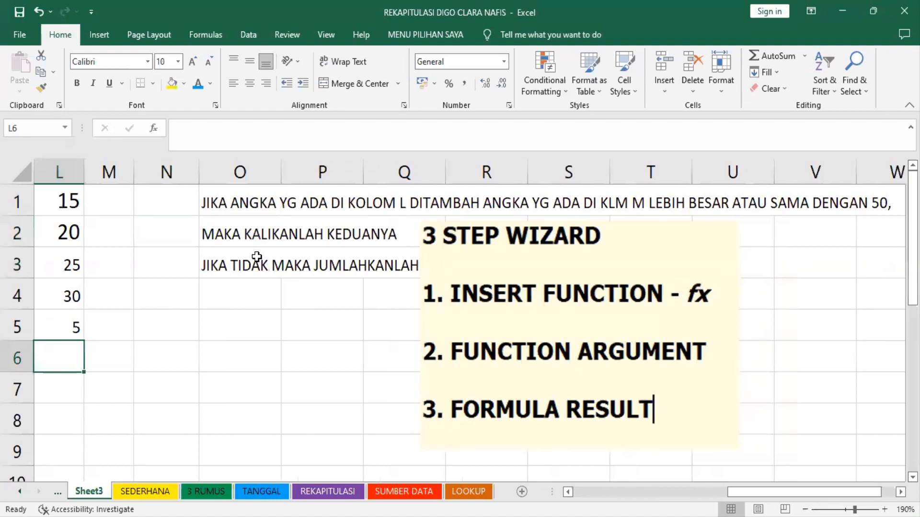
{"action": "type", "text": "6"}
{"action": "key", "text": "Return"}
{"action": "type", "text": "9"}
{"action": "key", "text": "Return"}
{"action": "type", "text": "5"}
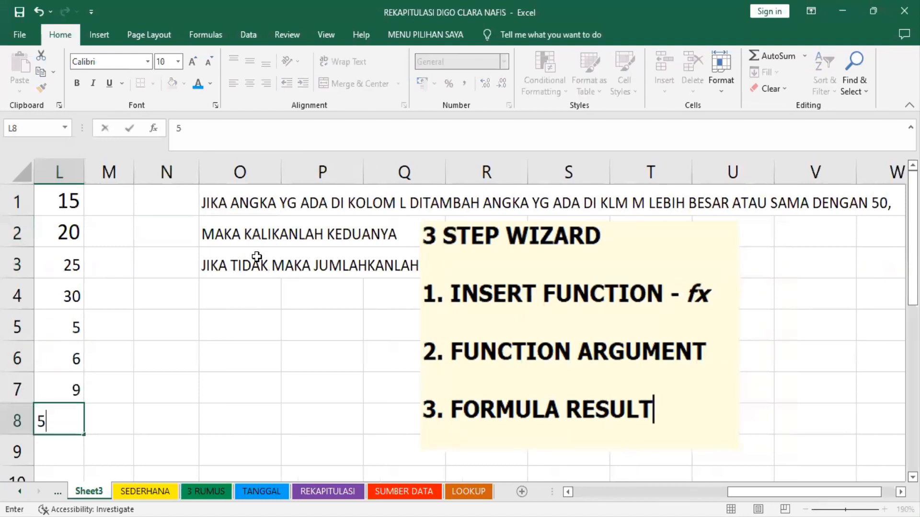
{"action": "key", "text": "Return"}
{"action": "type", "text": "7"}
{"action": "key", "text": "Tab"}
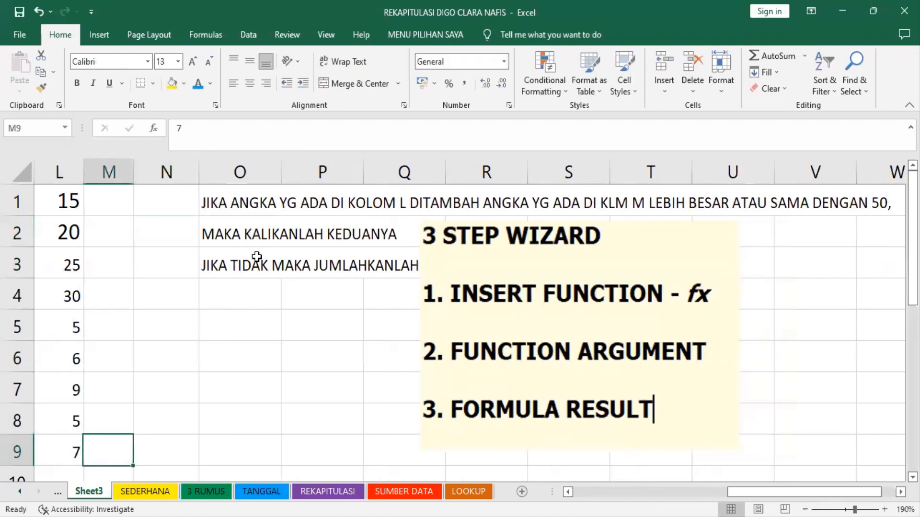
{"action": "key", "text": "Up"}
Copy the formatting of cell L1 onto the whole of columns L and M
{"action": "left_click", "coordinate": [70, 196]}
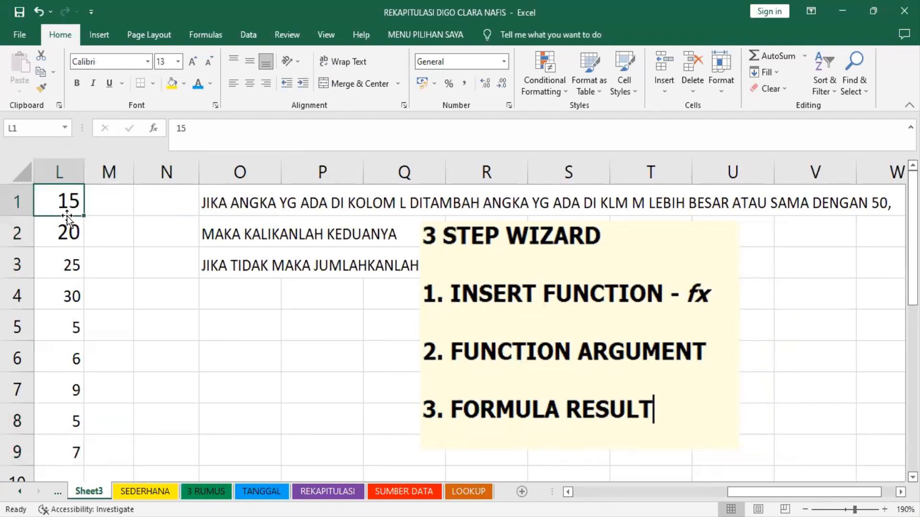
{"action": "left_click", "coordinate": [44, 84]}
{"action": "left_click_drag", "start_coordinate": [67, 171], "coordinate": [113, 172]}
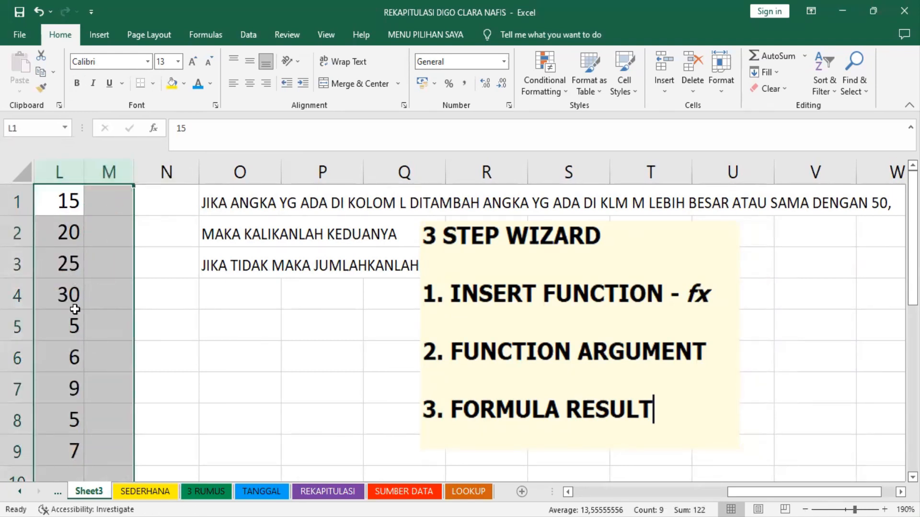
Enter the numbers 20, 30, 10, 20, 10, 20, 30, 10 and 20 down cells M1 to M9
{"action": "left_click", "coordinate": [102, 208]}
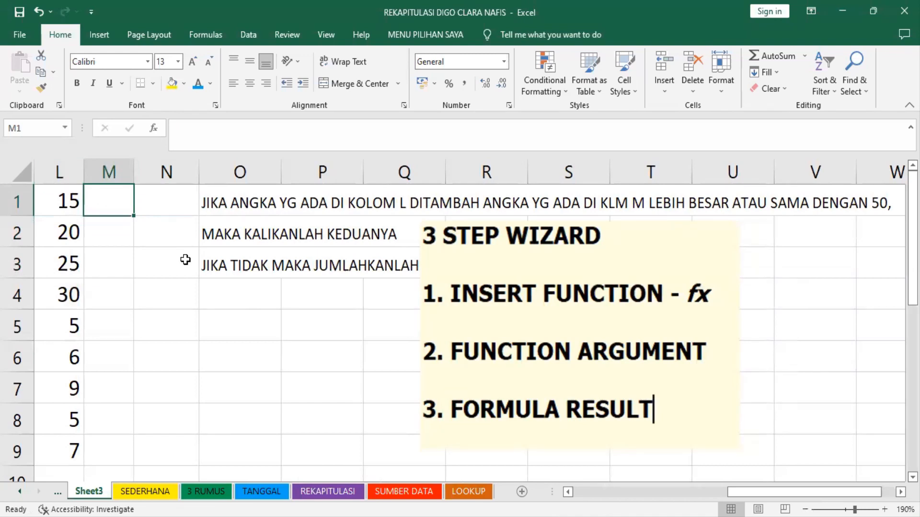
{"action": "type", "text": "20"}
{"action": "key", "text": "Return"}
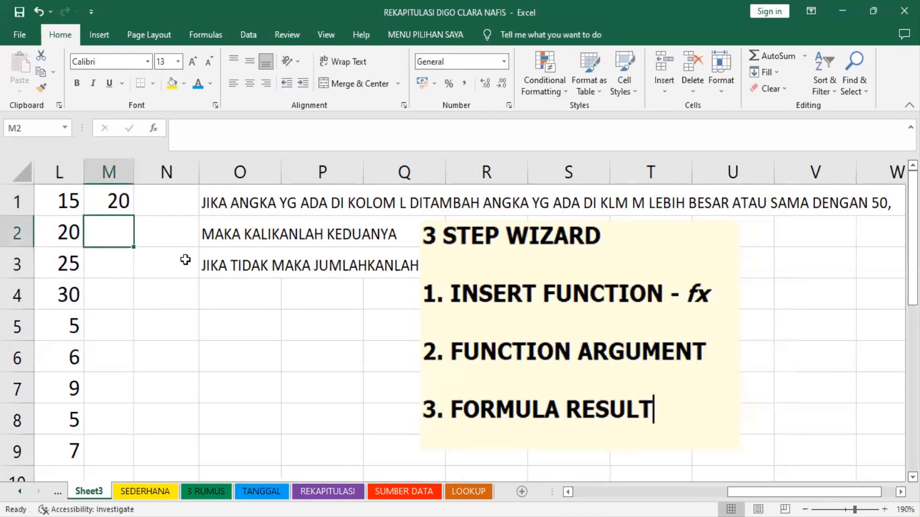
{"action": "type", "text": "30"}
{"action": "key", "text": "Return"}
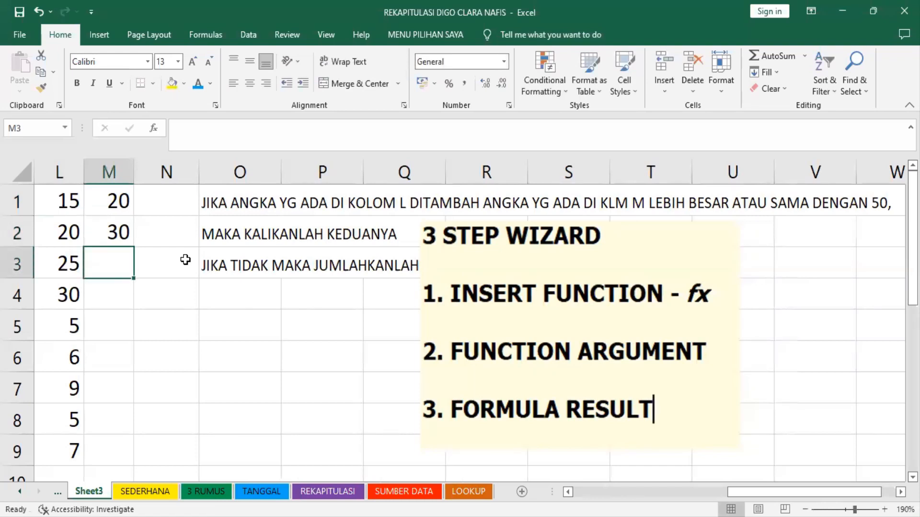
{"action": "type", "text": "10"}
{"action": "key", "text": "Return"}
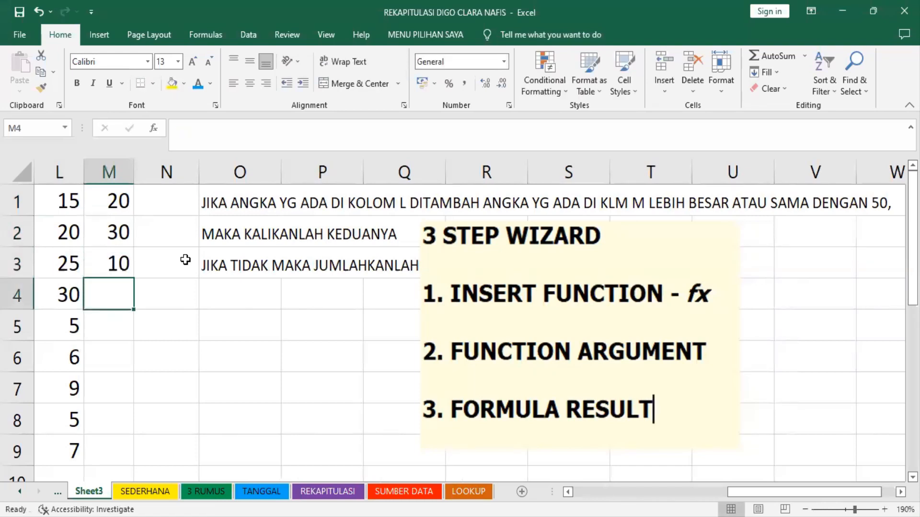
{"action": "type", "text": "20"}
{"action": "key", "text": "Return"}
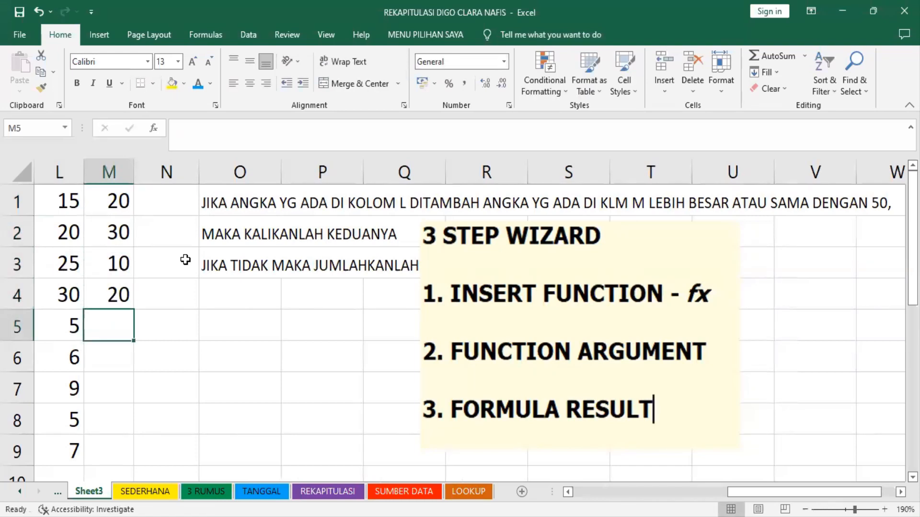
{"action": "type", "text": "10"}
{"action": "key", "text": "Return"}
{"action": "type", "text": "20"}
{"action": "key", "text": "Return"}
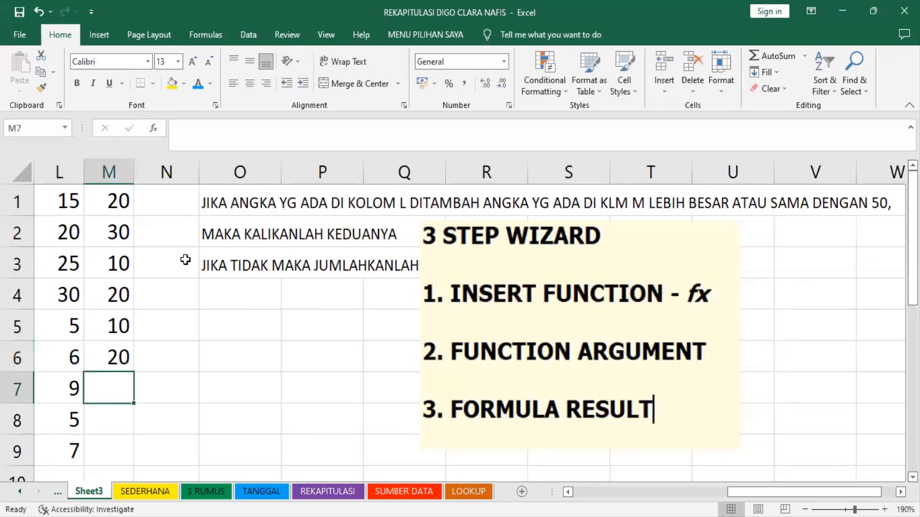
{"action": "type", "text": "30"}
{"action": "key", "text": "Return"}
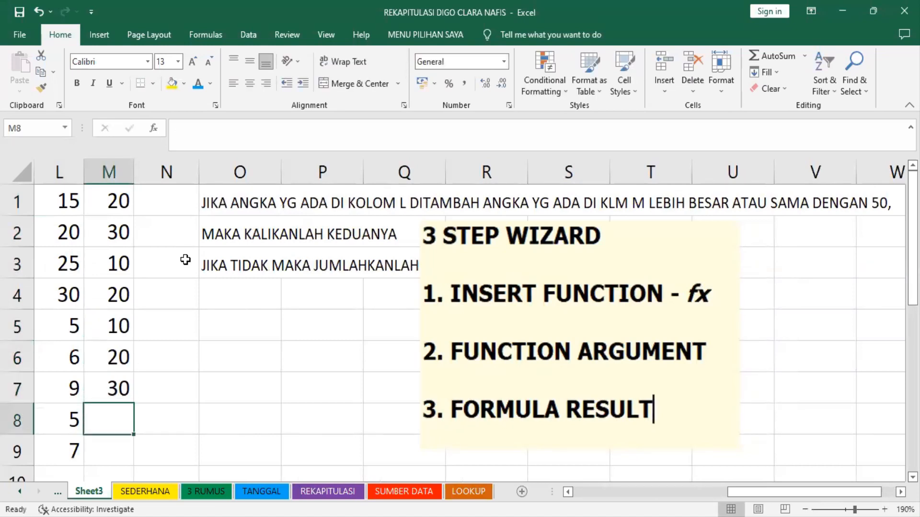
{"action": "type", "text": "10"}
{"action": "key", "text": "Return"}
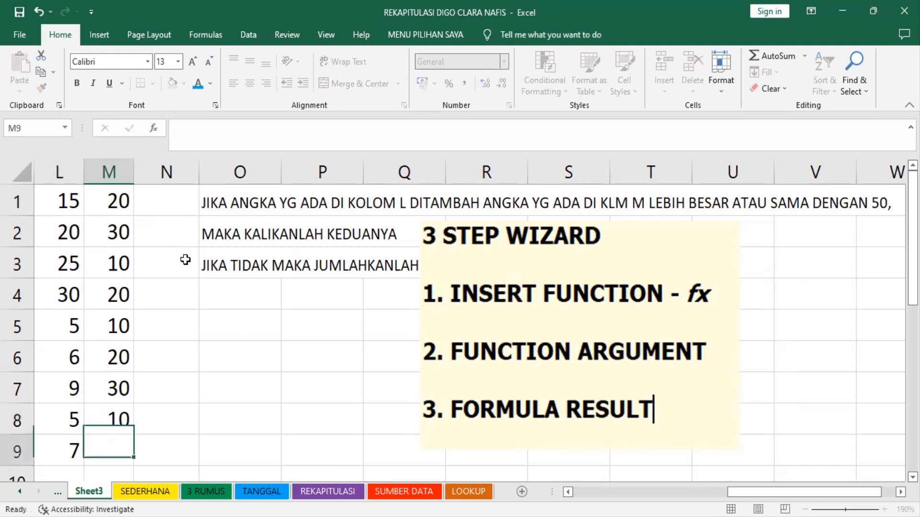
{"action": "type", "text": "20"}
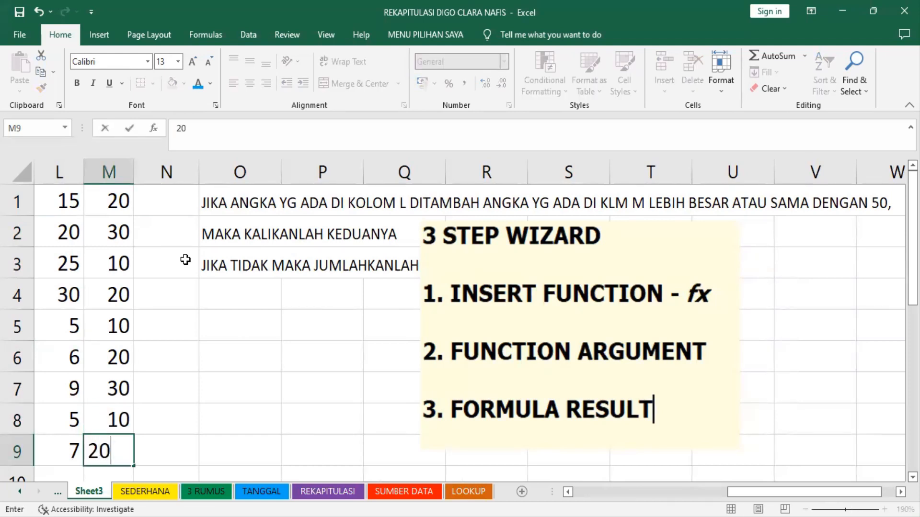
{"action": "key", "text": "Up"}
Insert an IF function in cell N1 with the logical test L1+M1>=50
{"action": "left_click", "coordinate": [166, 212]}
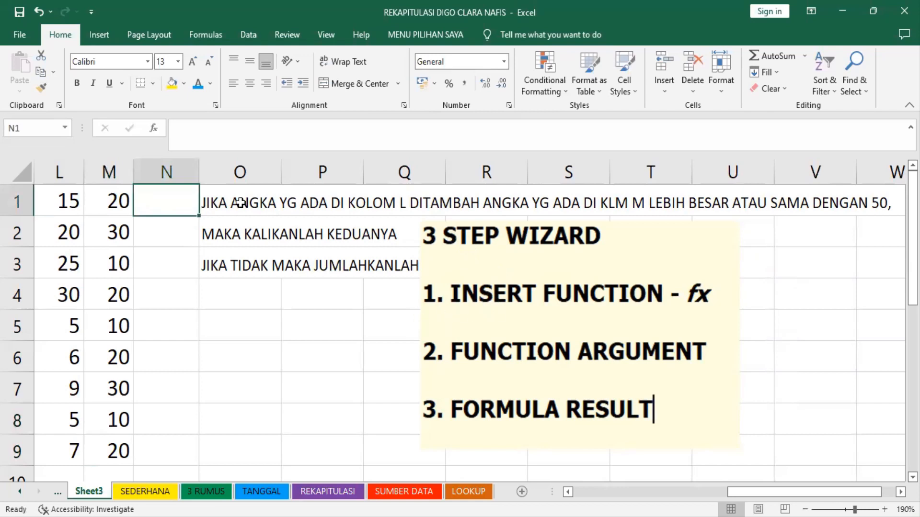
{"action": "left_click", "coordinate": [154, 130]}
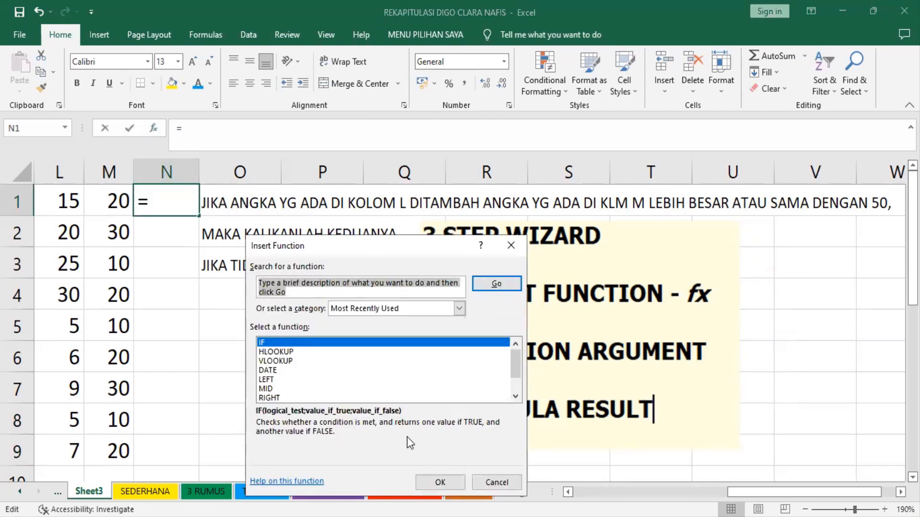
{"action": "left_click", "coordinate": [440, 482]}
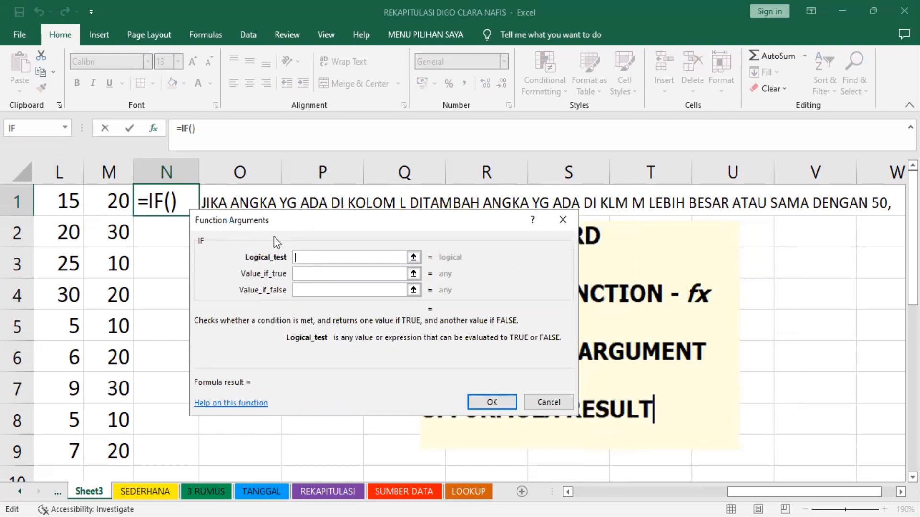
{"action": "left_click", "coordinate": [62, 202]}
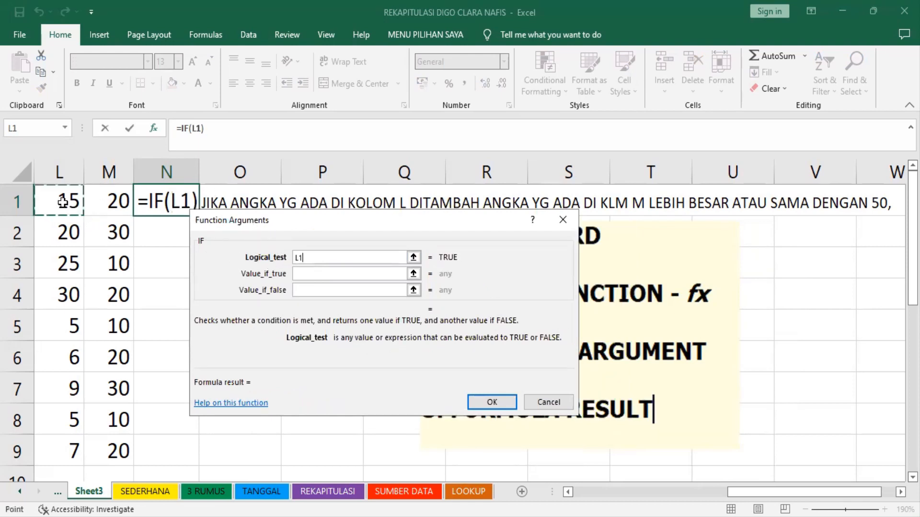
{"action": "type", "text": "+"}
{"action": "left_click", "coordinate": [102, 201]}
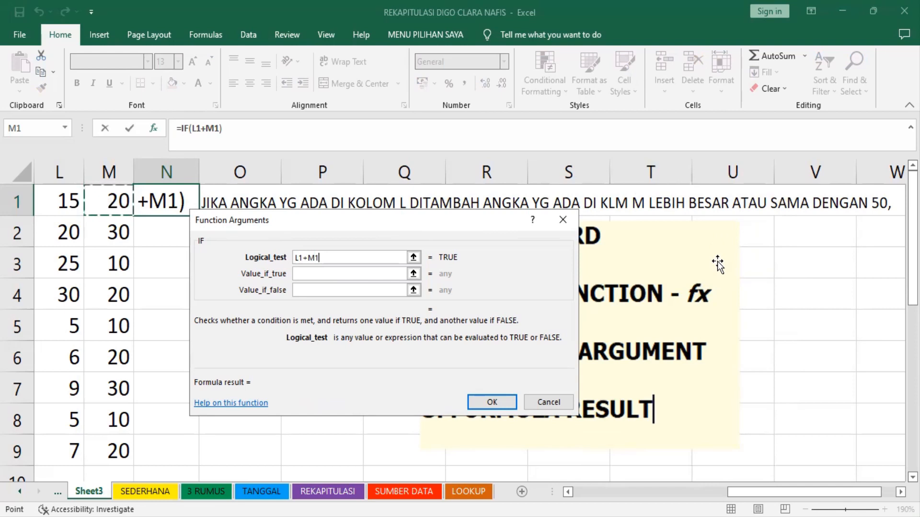
{"action": "type", "text": ">="}
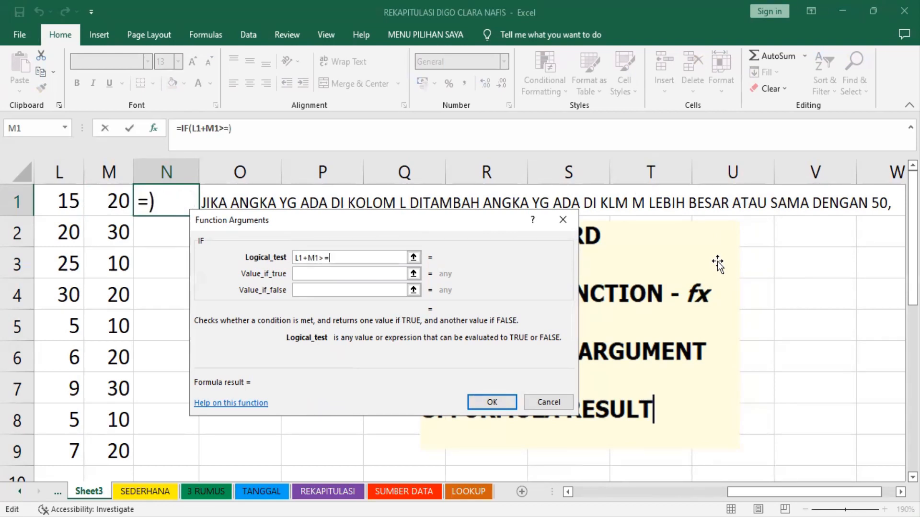
{"action": "type", "text": "50"}
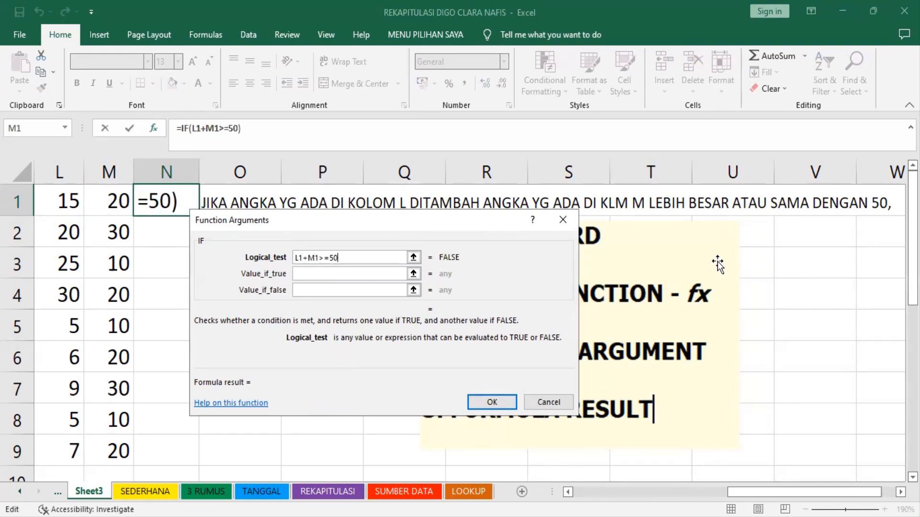
Set the IF function's value if true to L1*M1
{"action": "left_click", "coordinate": [316, 272]}
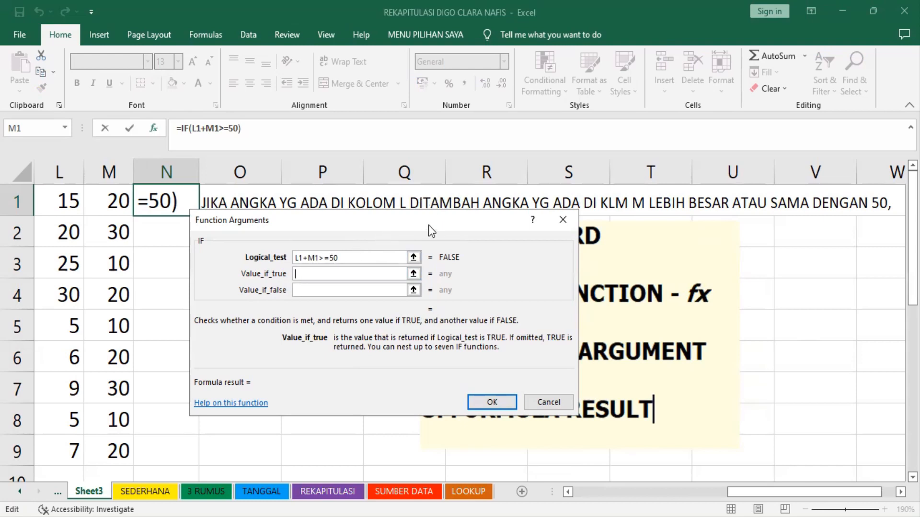
{"action": "left_click_drag", "start_coordinate": [429, 230], "coordinate": [432, 283]}
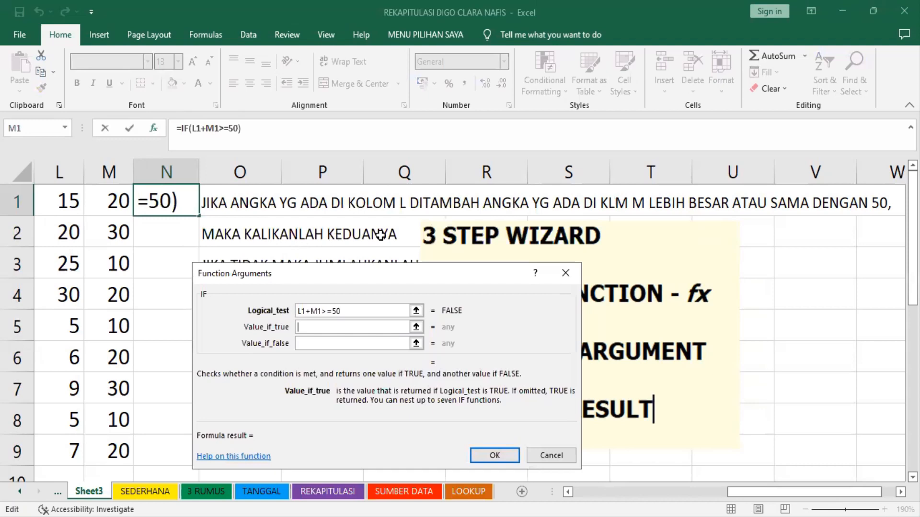
{"action": "left_click", "coordinate": [53, 198]}
{"action": "type", "text": "*"}
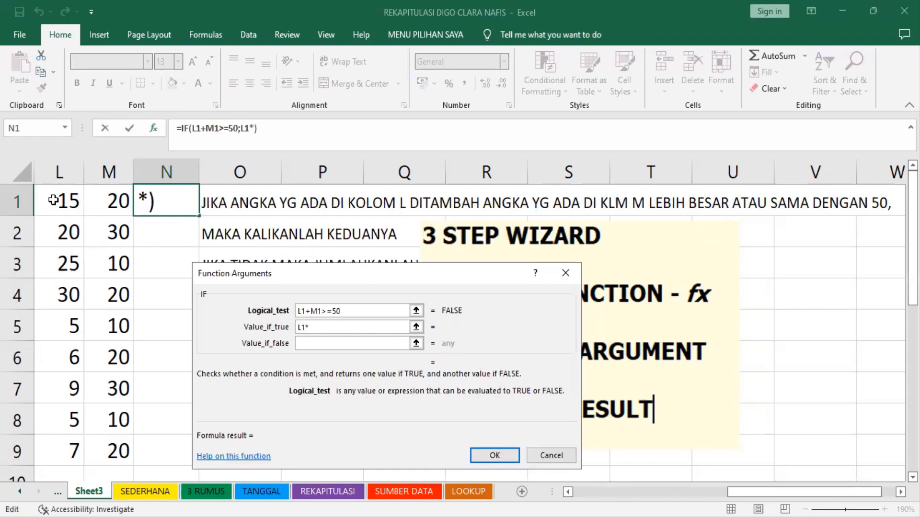
{"action": "left_click", "coordinate": [95, 200]}
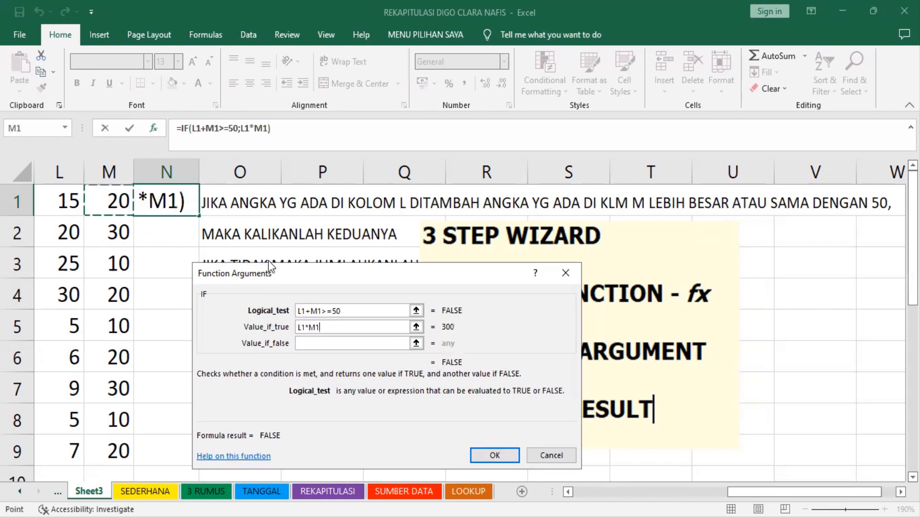
Set the IF function's value if false to L1+M1
{"action": "left_click_drag", "start_coordinate": [268, 261], "coordinate": [257, 153]}
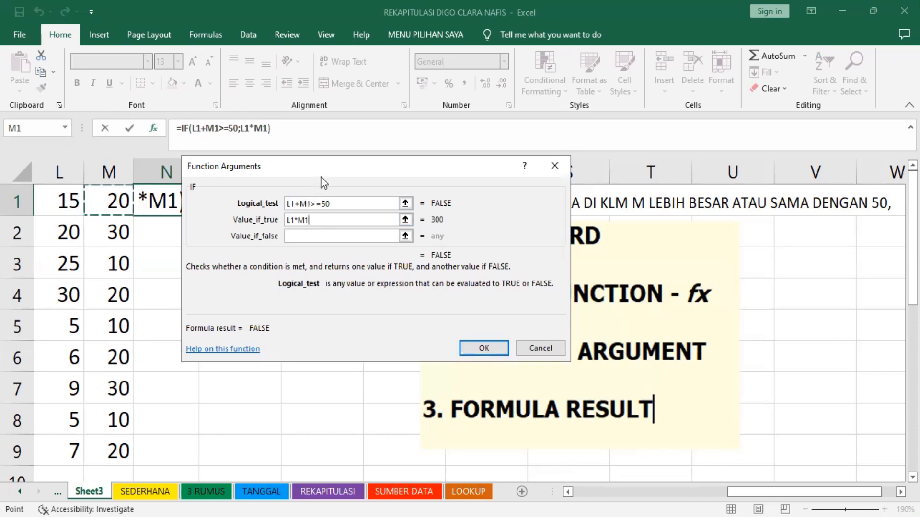
{"action": "left_click_drag", "start_coordinate": [324, 182], "coordinate": [326, 243]}
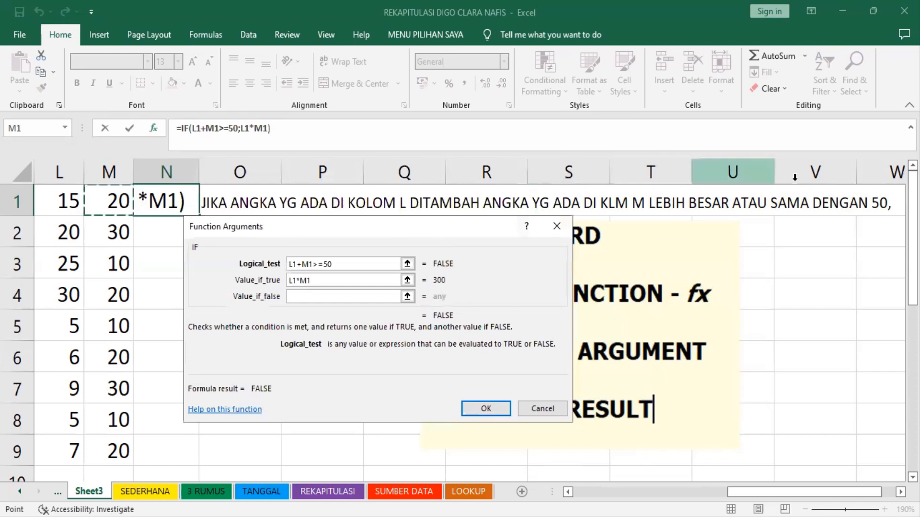
{"action": "left_click", "coordinate": [339, 297]}
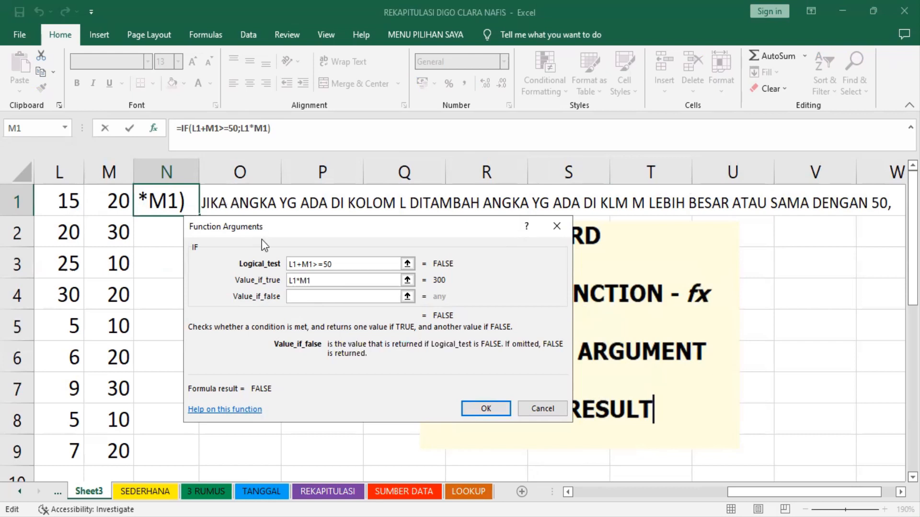
{"action": "left_click_drag", "start_coordinate": [262, 239], "coordinate": [266, 342]}
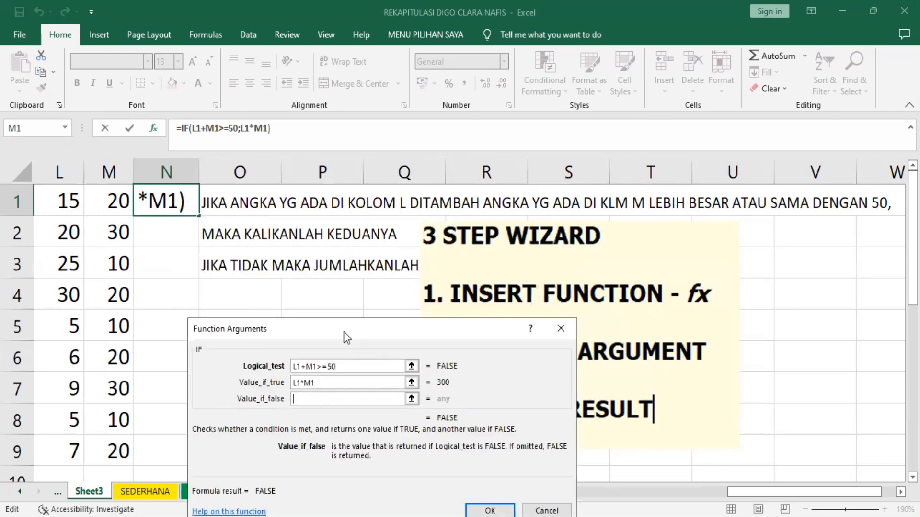
{"action": "left_click_drag", "start_coordinate": [343, 332], "coordinate": [342, 234]}
{"action": "left_click", "coordinate": [70, 204]}
{"action": "type", "text": "+"}
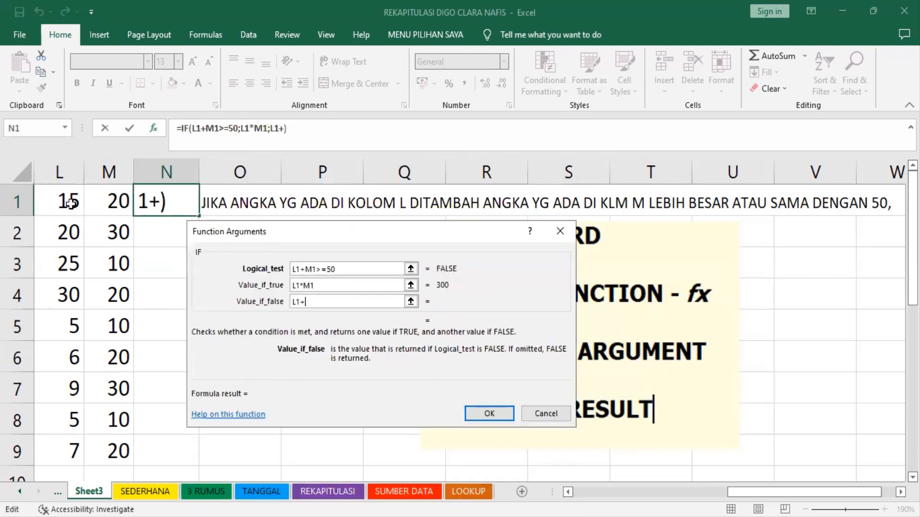
{"action": "left_click", "coordinate": [107, 201]}
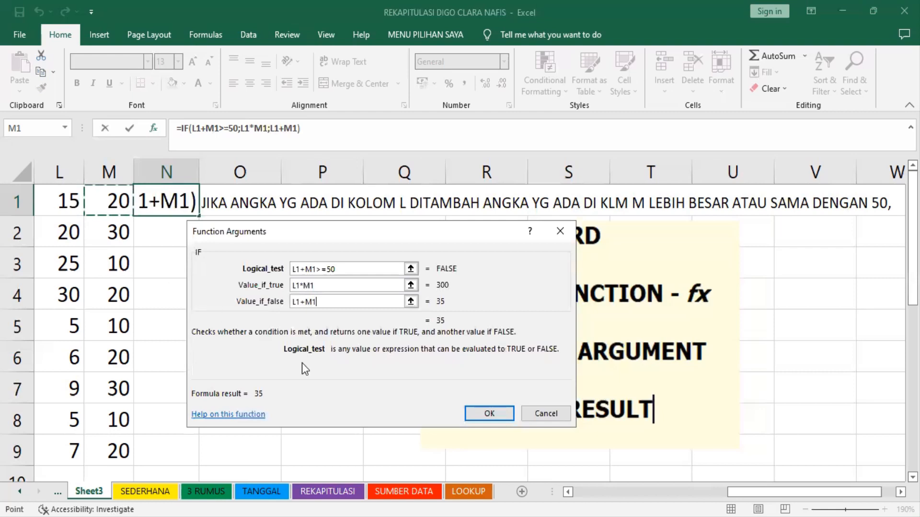
Confirm the IF formula in N1 and fill it down to N9
{"action": "left_click", "coordinate": [500, 415]}
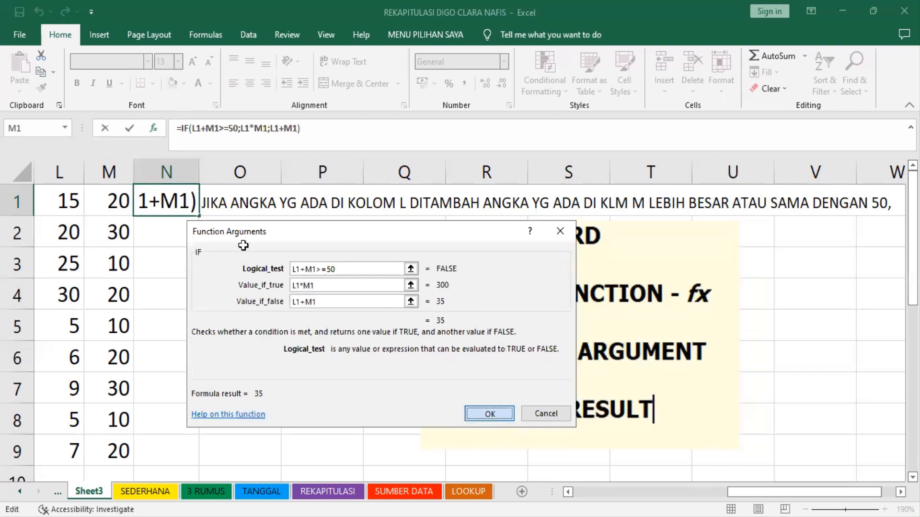
{"action": "key", "text": "Return"}
{"action": "double_click", "coordinate": [199, 216]}
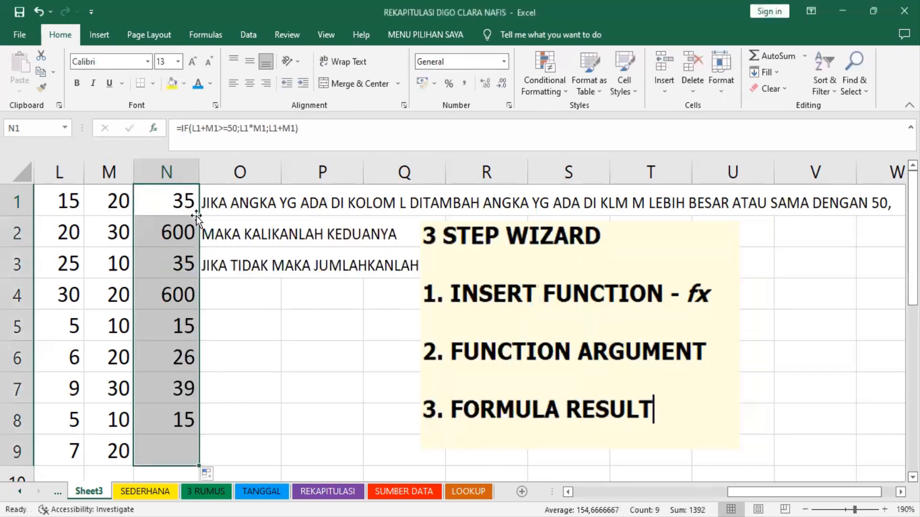
Check the formula result in N2 against the numbers in L2 and M2 and the condition written in O1
{"action": "left_click", "coordinate": [168, 232]}
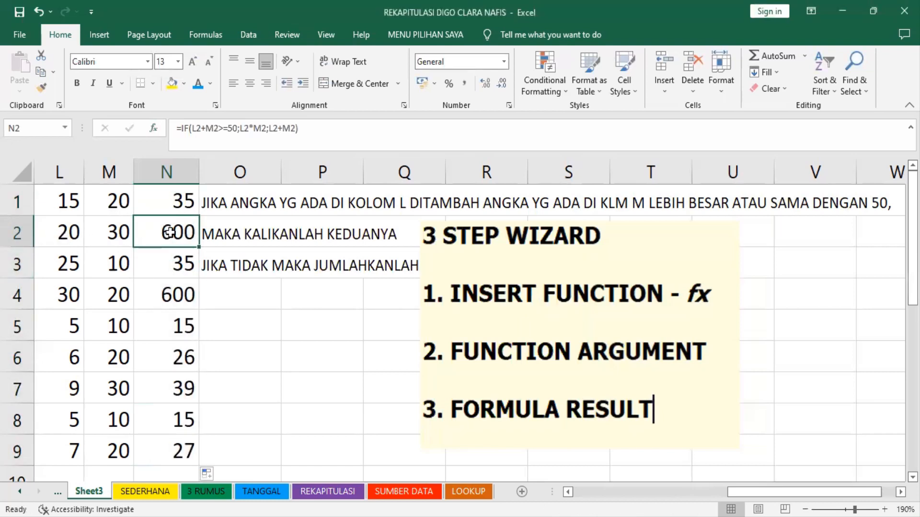
{"action": "left_click", "coordinate": [56, 232]}
{"action": "left_click", "coordinate": [117, 232]}
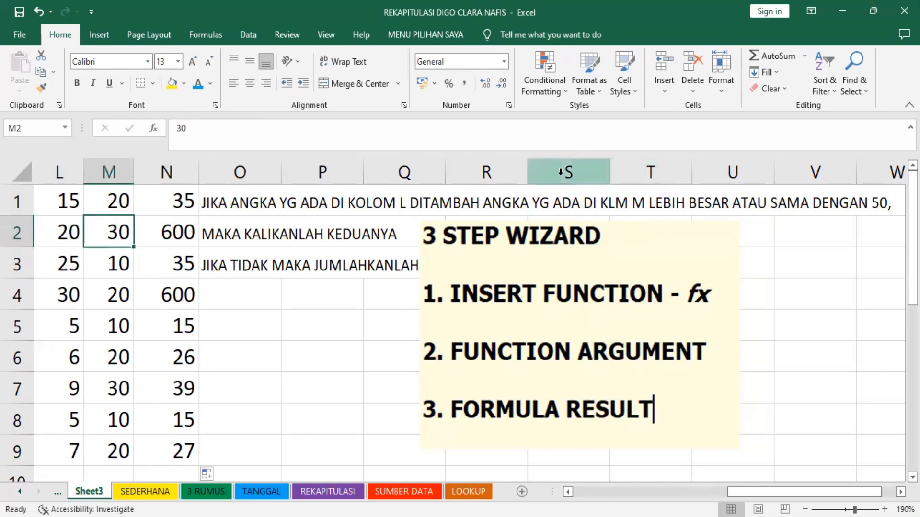
{"action": "left_click", "coordinate": [61, 235]}
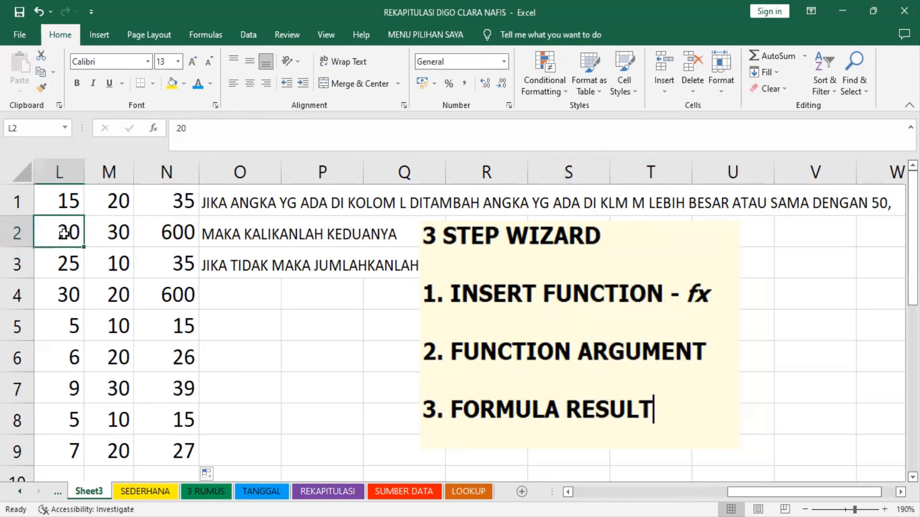
{"action": "left_click", "coordinate": [109, 234]}
{"action": "left_click", "coordinate": [49, 240]}
{"action": "left_click", "coordinate": [109, 233]}
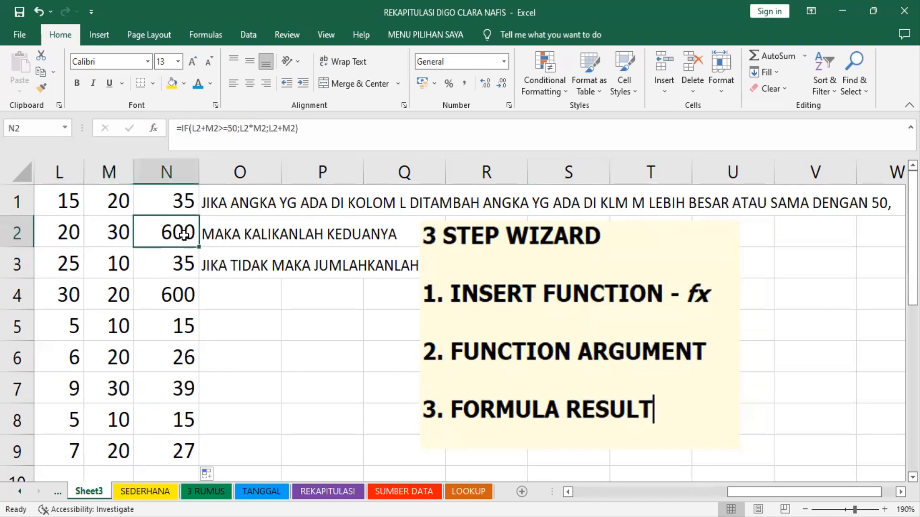
{"action": "left_click", "coordinate": [60, 233]}
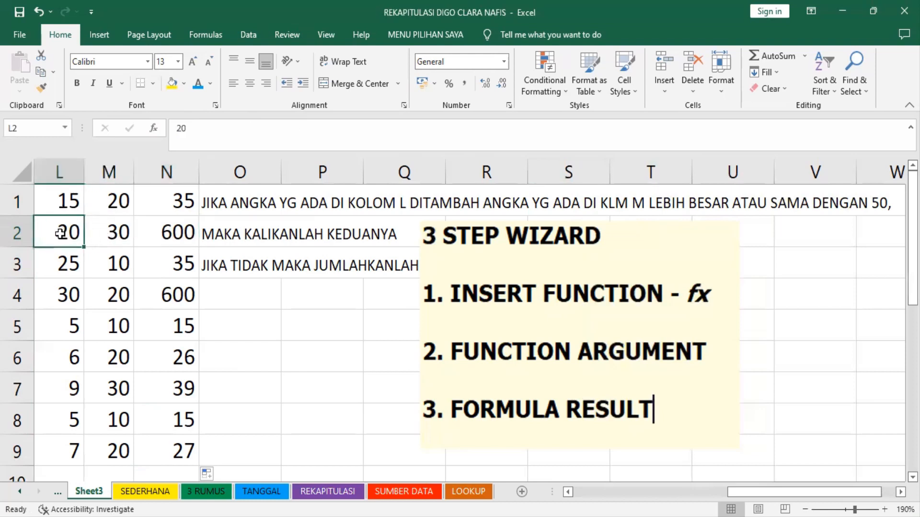
{"action": "left_click", "coordinate": [107, 239]}
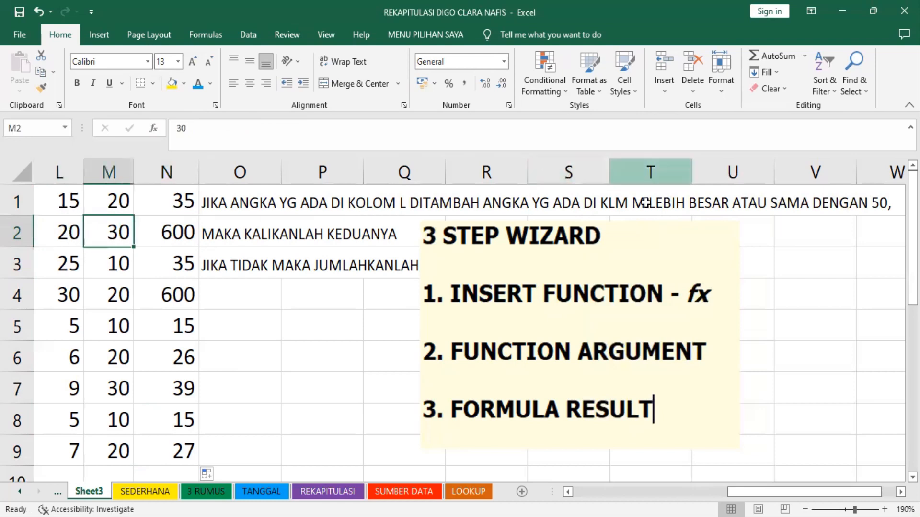
{"action": "left_click", "coordinate": [236, 205]}
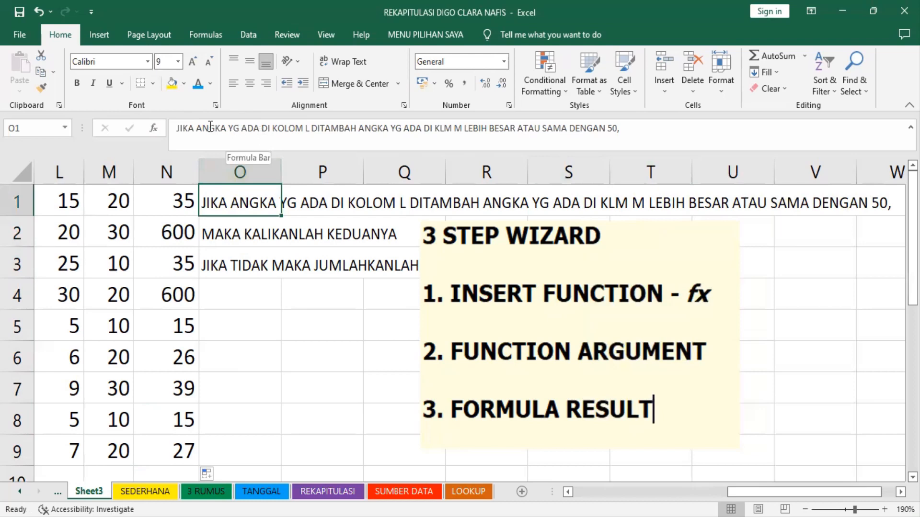
Make the text "ANGKA YG ADA DI KOLOM L DITAMBAH ANGKA YG ADA DI KLM M" in O1 bold and red
{"action": "left_click_drag", "start_coordinate": [195, 127], "coordinate": [462, 127]}
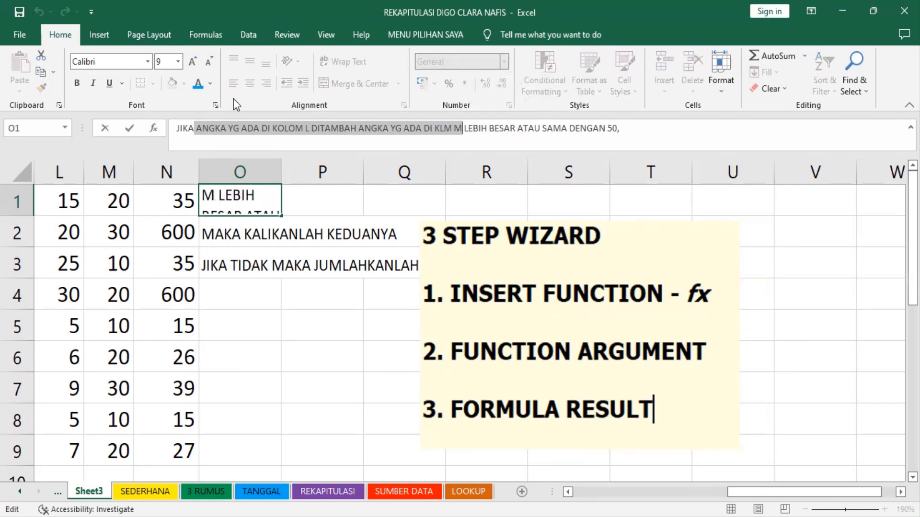
{"action": "left_click", "coordinate": [211, 84]}
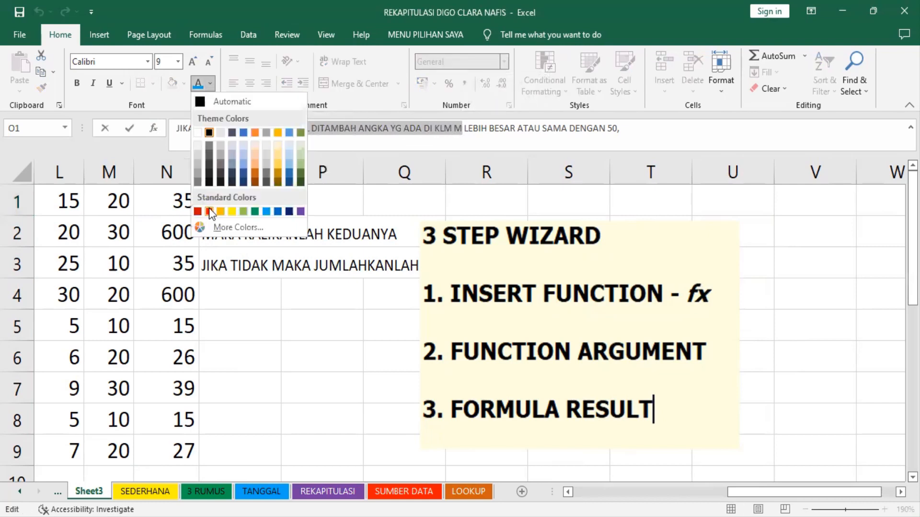
{"action": "left_click", "coordinate": [209, 211]}
{"action": "left_click", "coordinate": [77, 83]}
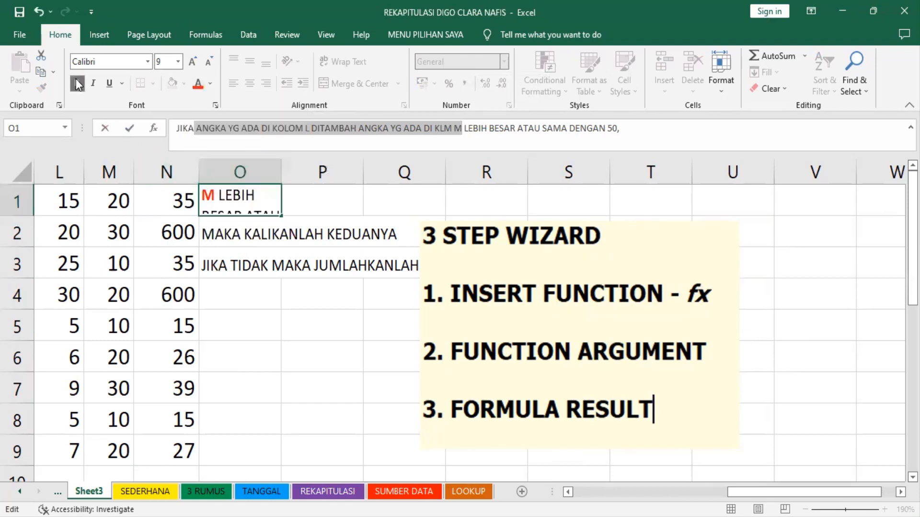
Make the words "LEBIH BESAR ATAU SAMA DENGAN" in O1 bold and green
{"action": "left_click_drag", "start_coordinate": [463, 128], "coordinate": [605, 131]}
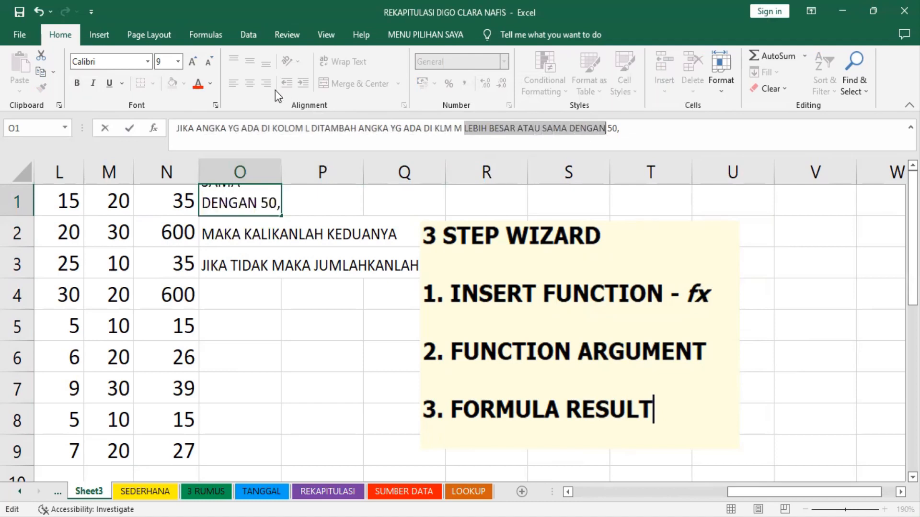
{"action": "left_click", "coordinate": [211, 84]}
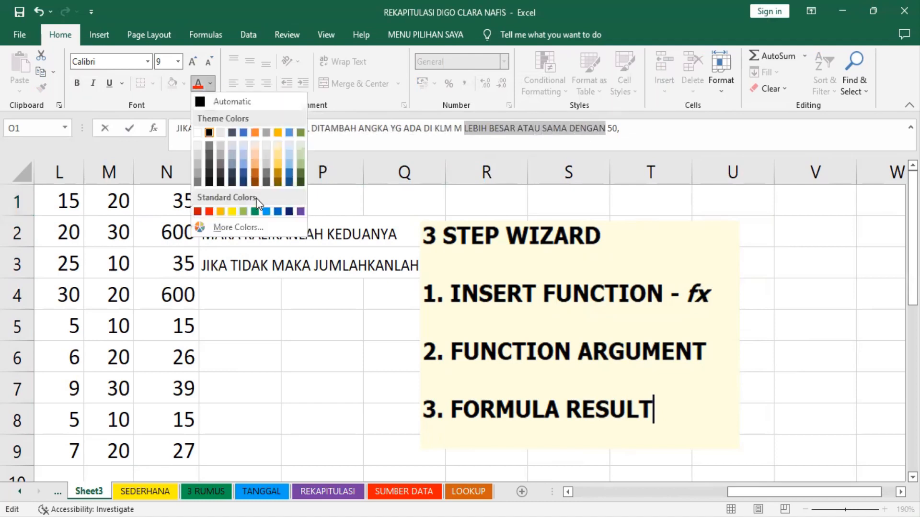
{"action": "left_click", "coordinate": [255, 212]}
{"action": "left_click", "coordinate": [77, 83]}
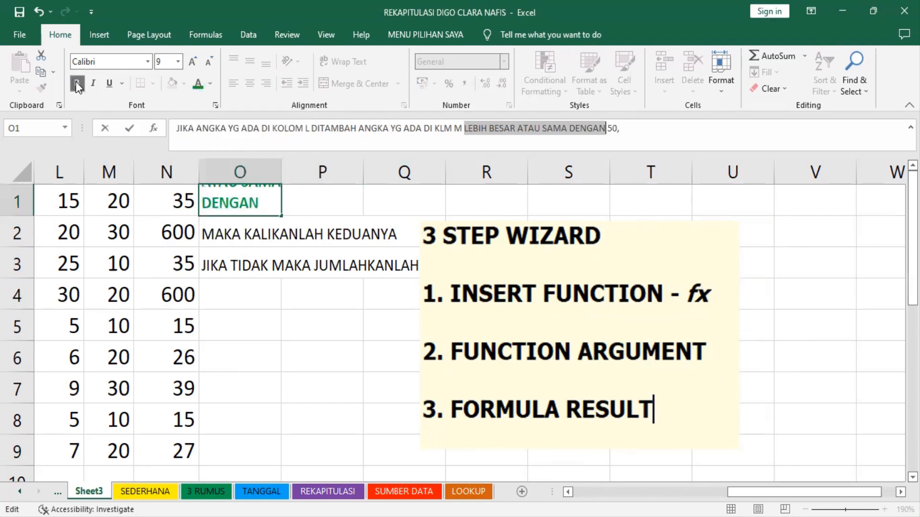
Make the number 50 in O1's condition text bold and dark blue, and confirm the cell
{"action": "double_click", "coordinate": [612, 129]}
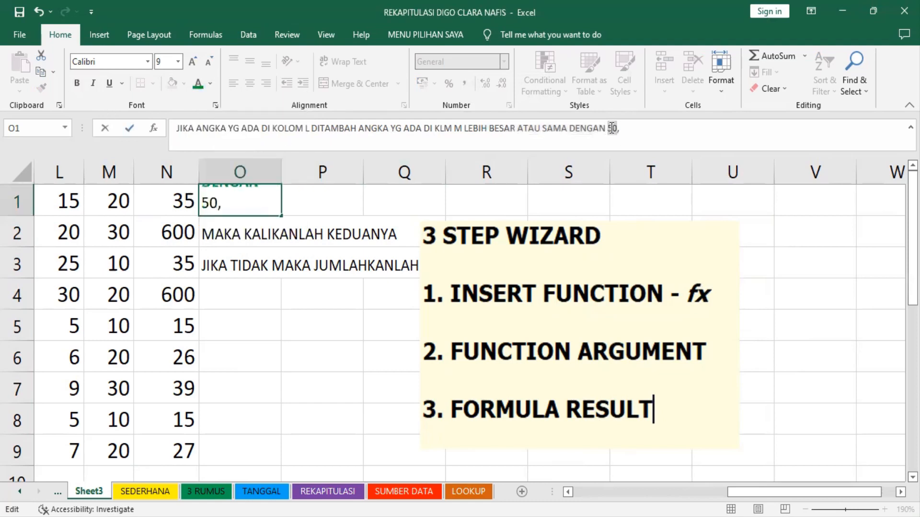
{"action": "left_click", "coordinate": [211, 81]}
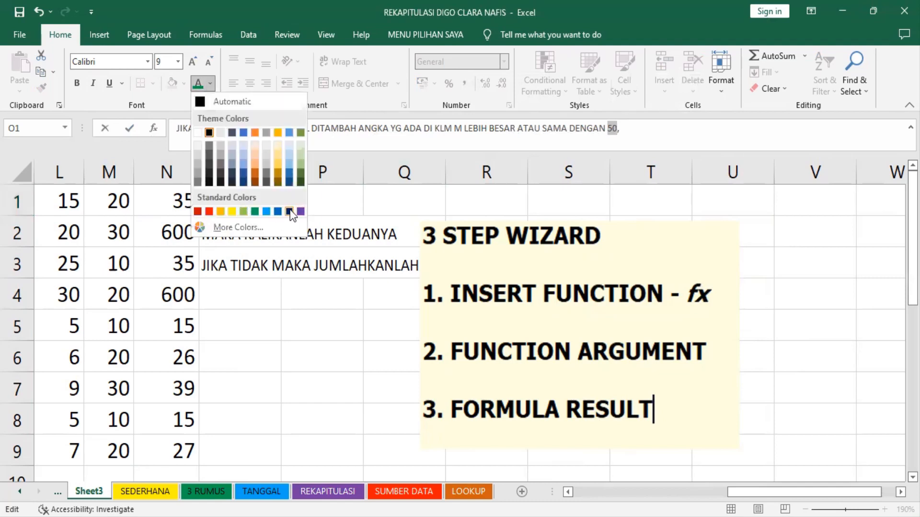
{"action": "left_click", "coordinate": [288, 212]}
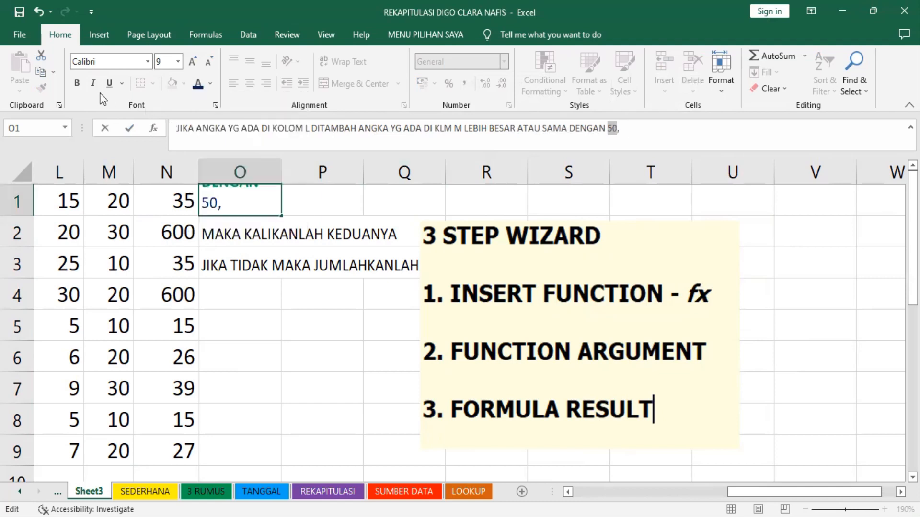
{"action": "left_click", "coordinate": [76, 84]}
{"action": "key", "text": "Return"}
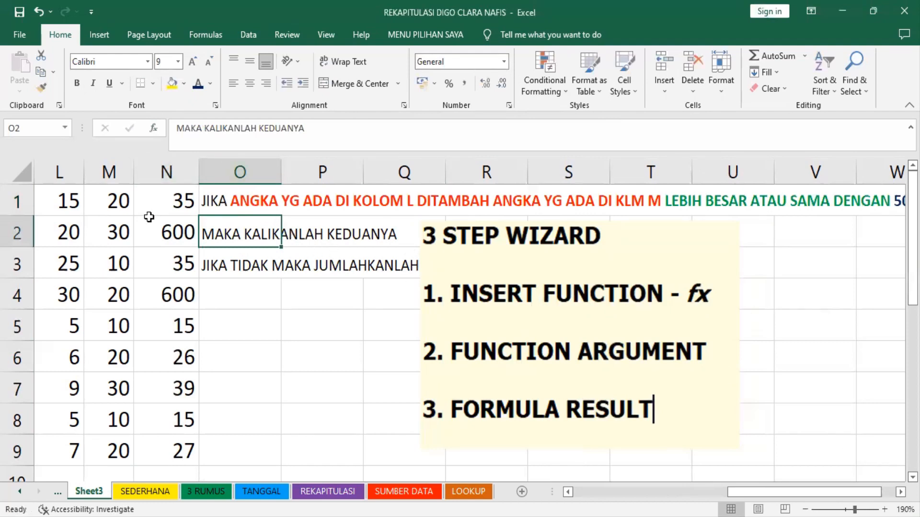
Narrow columns L to N so that the whole condition text in row 1 fits on screen
{"action": "left_click_drag", "start_coordinate": [82, 168], "coordinate": [105, 168]}
{"action": "left_click_drag", "start_coordinate": [167, 168], "coordinate": [149, 168]}
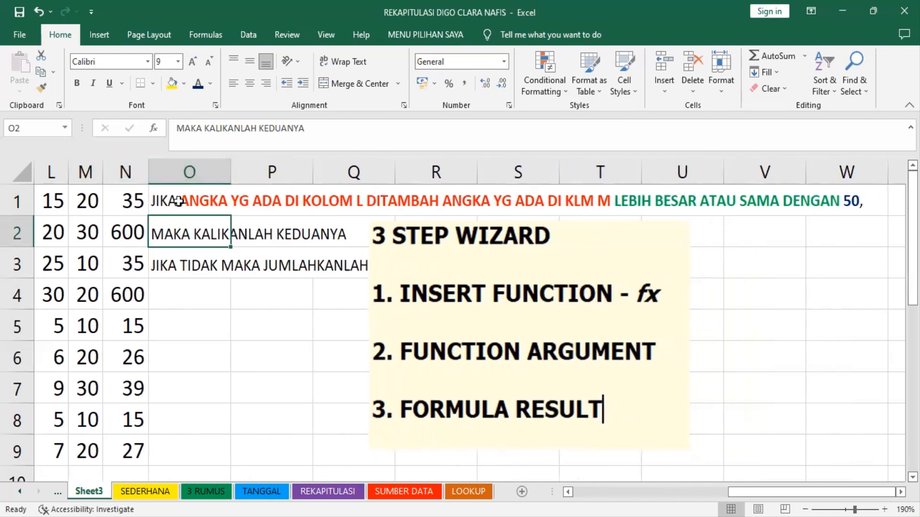
Review the IF arguments of N1, comparing each part of the logical test with the coloured condition text in O1
{"action": "left_click", "coordinate": [134, 197]}
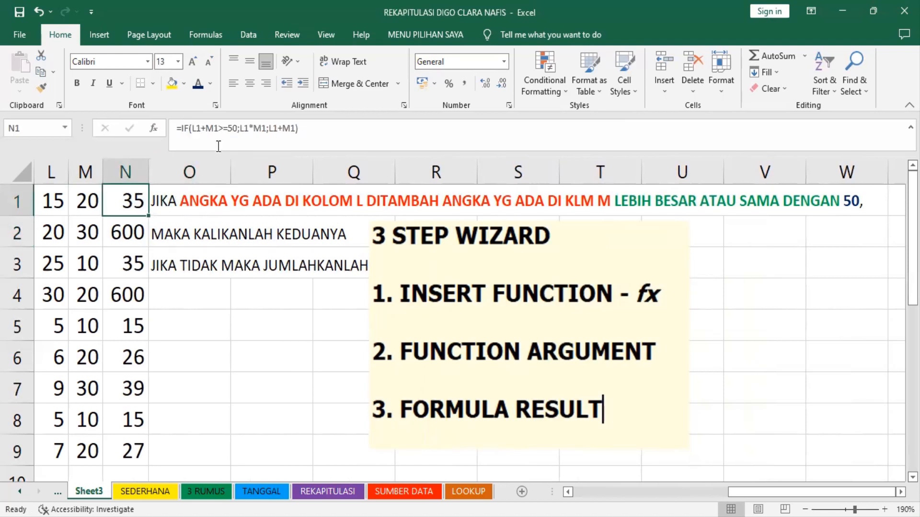
{"action": "left_click", "coordinate": [154, 130]}
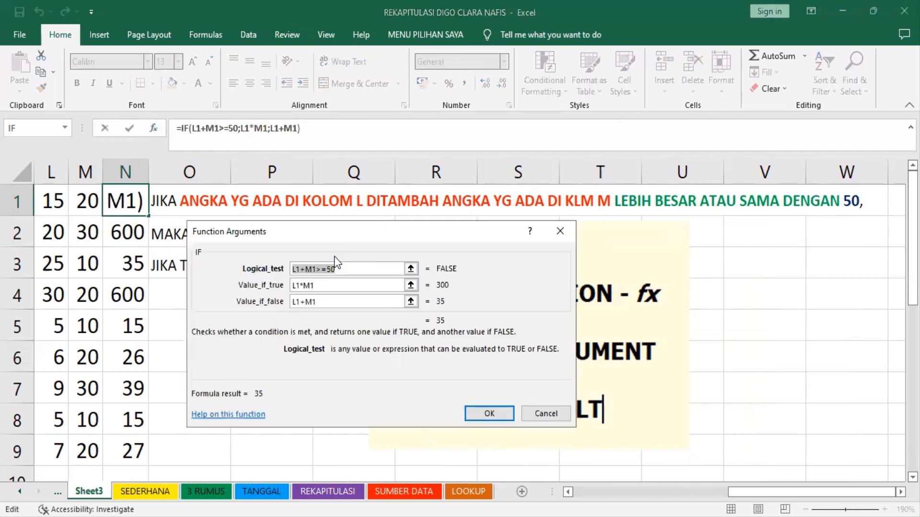
{"action": "left_click_drag", "start_coordinate": [335, 257], "coordinate": [352, 301]}
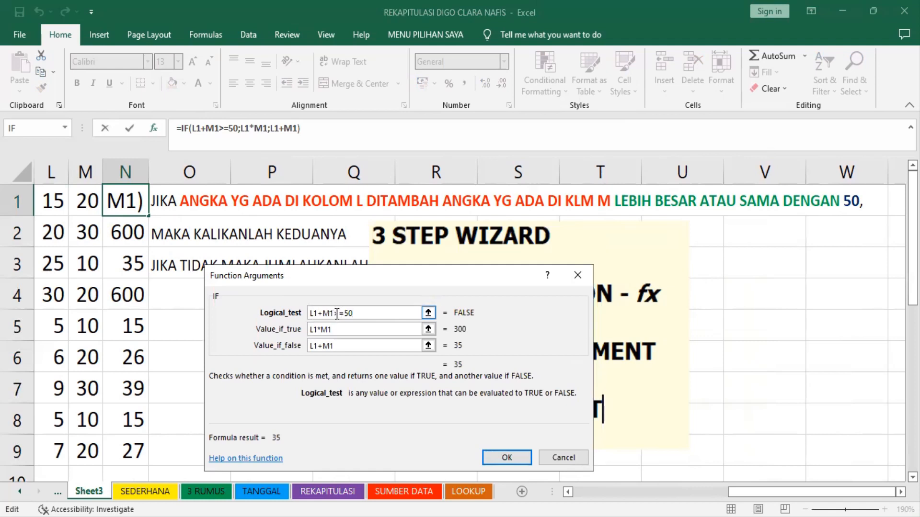
{"action": "left_click_drag", "start_coordinate": [336, 311], "coordinate": [315, 307]}
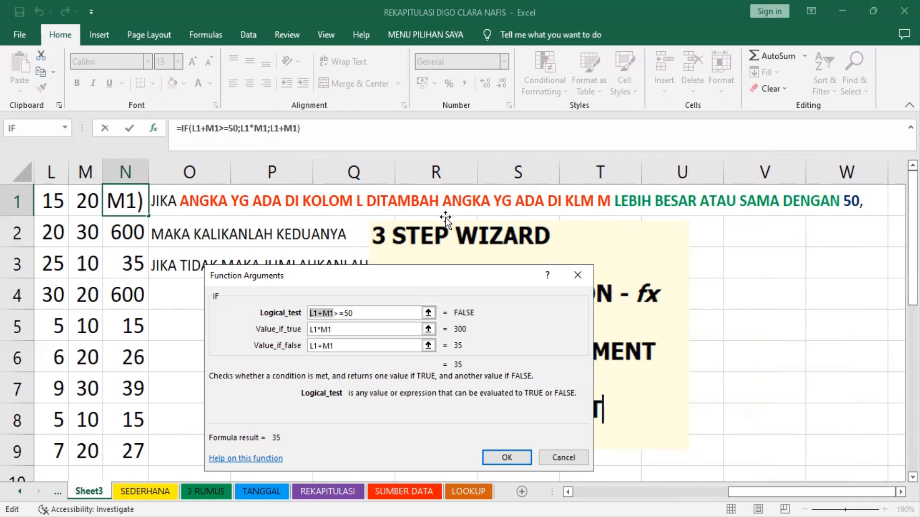
{"action": "left_click", "coordinate": [336, 313]}
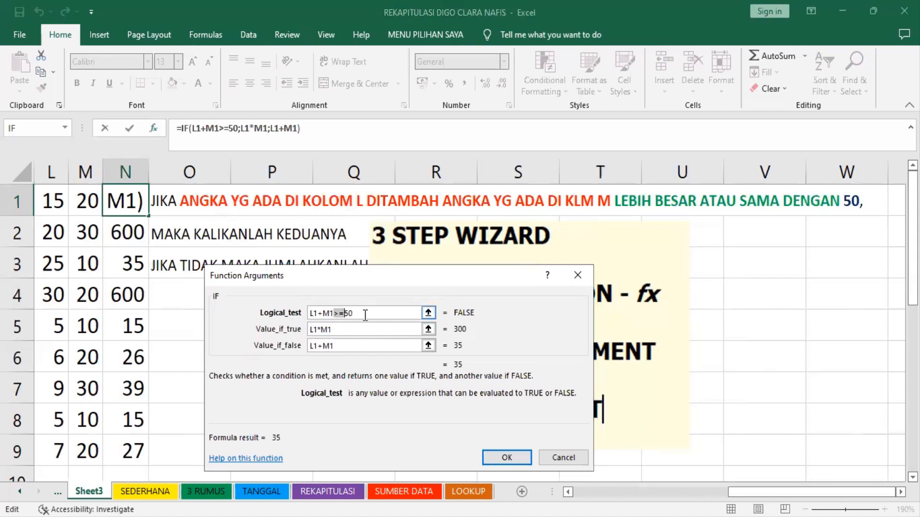
{"action": "double_click", "coordinate": [347, 310]}
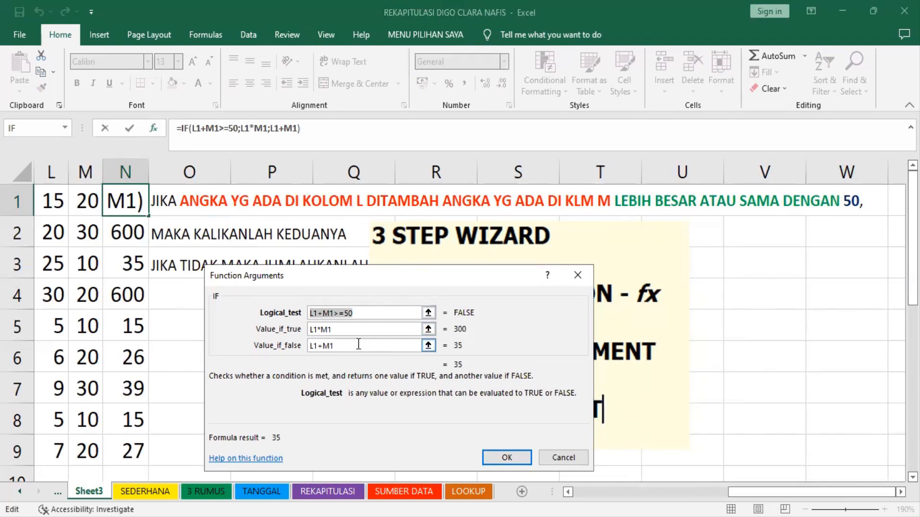
{"action": "left_click", "coordinate": [359, 330]}
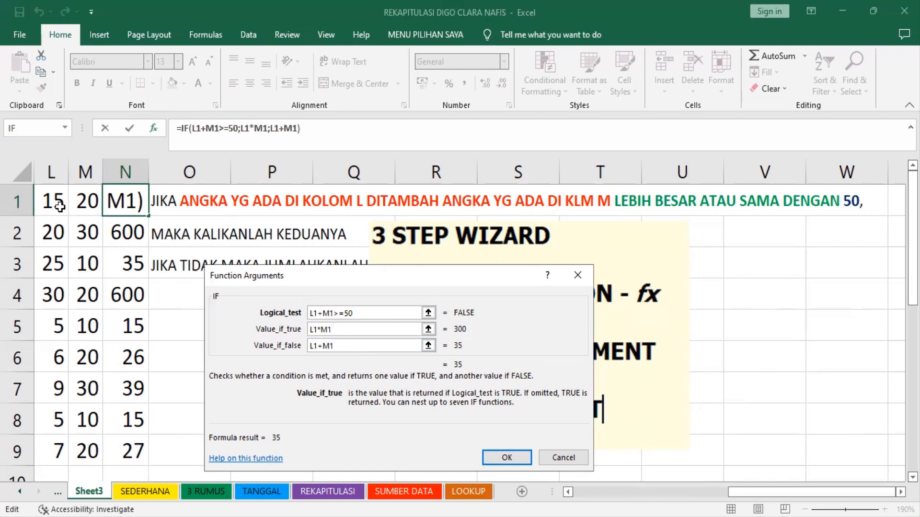
{"action": "left_click", "coordinate": [498, 456]}
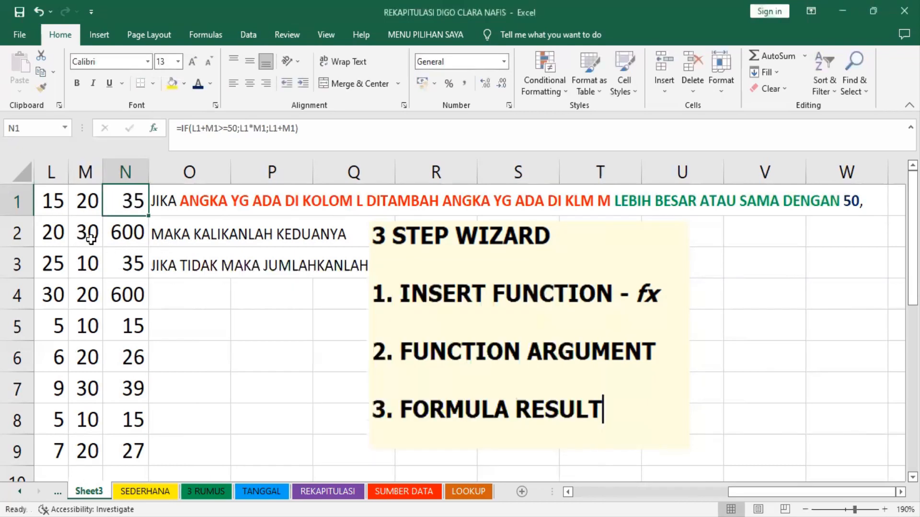
Compare the numbers in L2 and M2 with N2's result, and set M2 to 5 to test the formula
{"action": "left_click", "coordinate": [84, 235]}
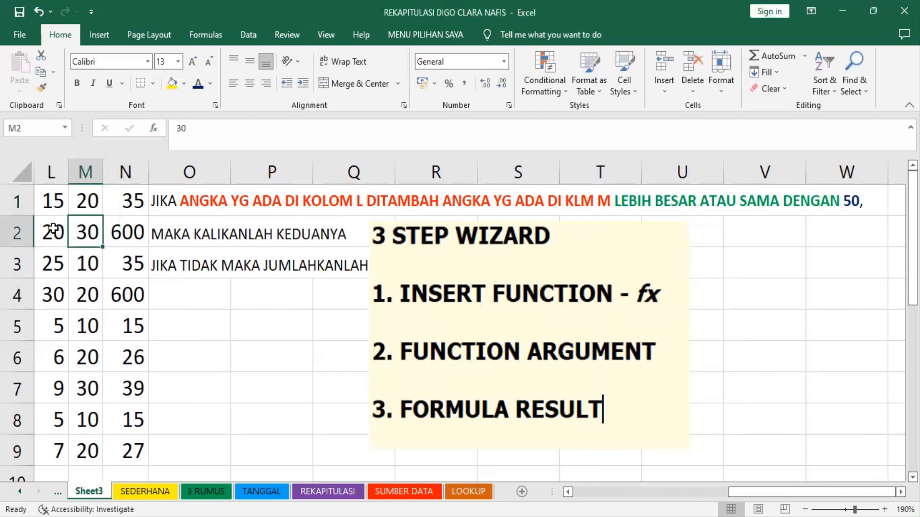
{"action": "left_click", "coordinate": [53, 231]}
{"action": "left_click", "coordinate": [85, 232]}
{"action": "left_click", "coordinate": [121, 233]}
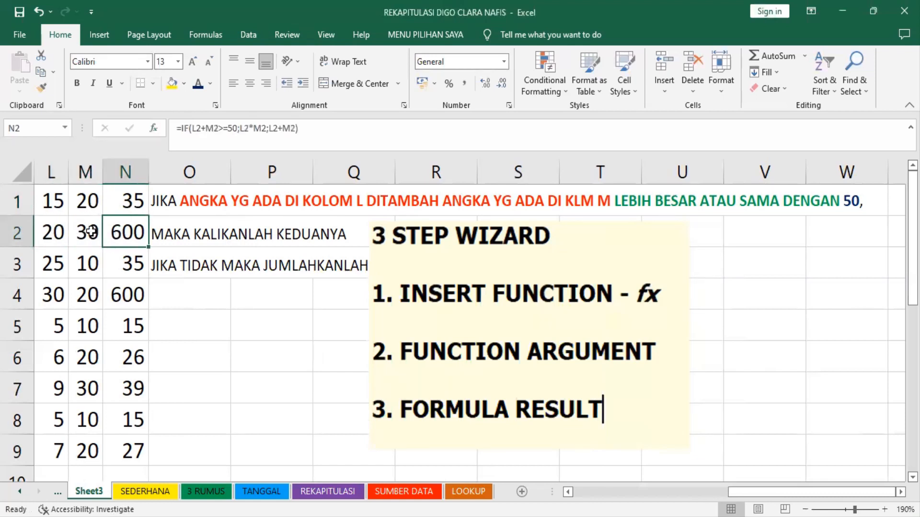
{"action": "left_click", "coordinate": [90, 232]}
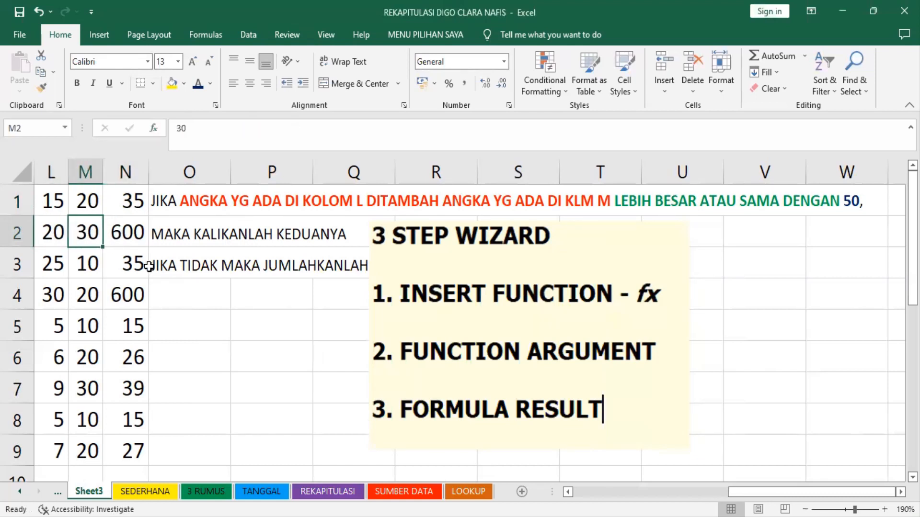
{"action": "type", "text": "5"}
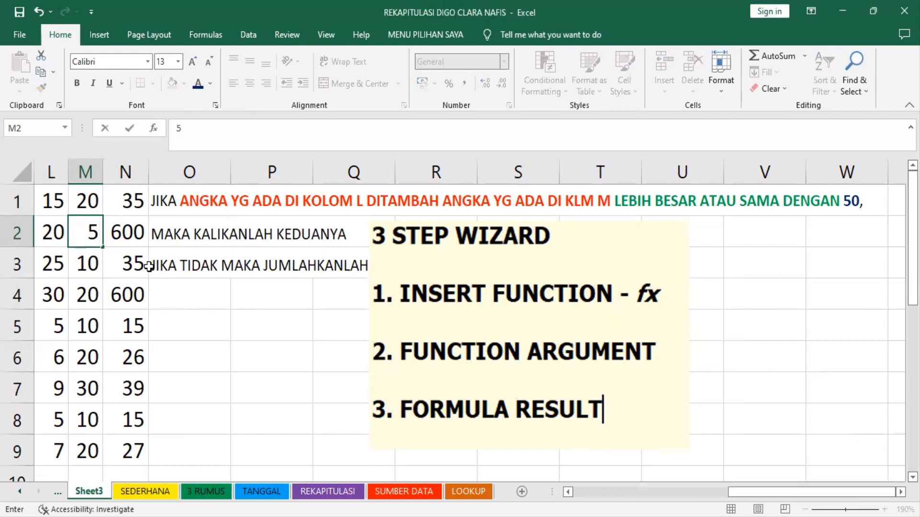
{"action": "key", "text": "Return"}
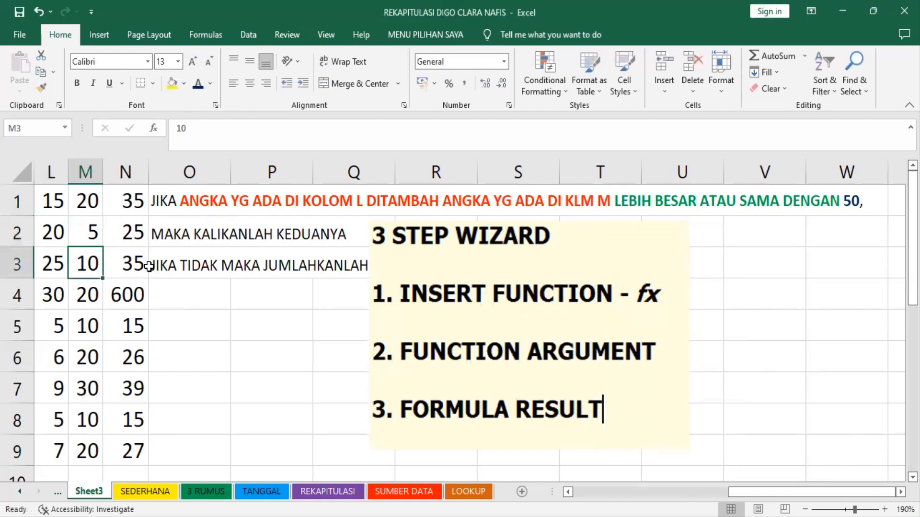
{"action": "left_click", "coordinate": [208, 322]}
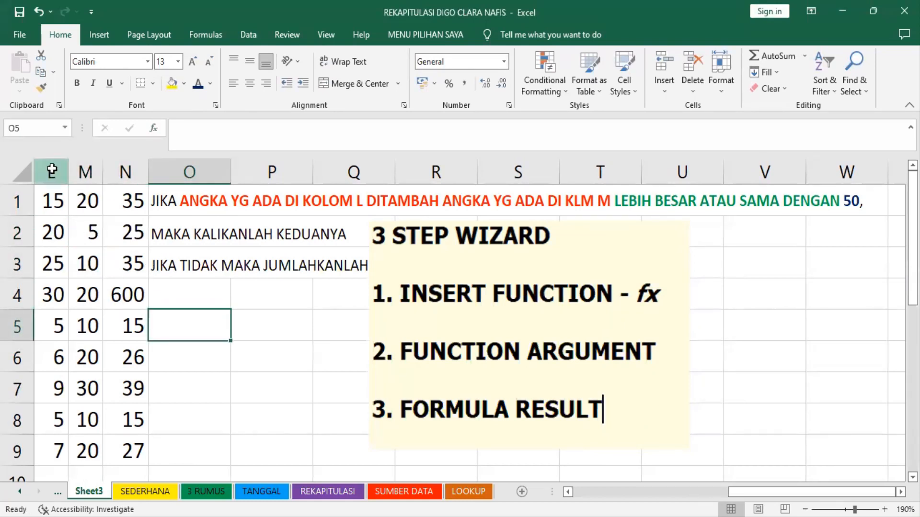
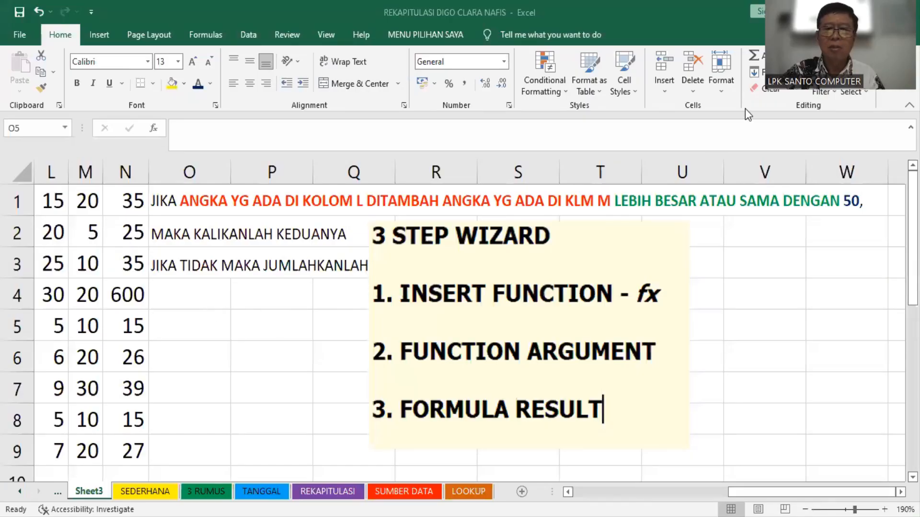
Insert a new blank worksheet in front of Sheet3
{"action": "left_click", "coordinate": [291, 302]}
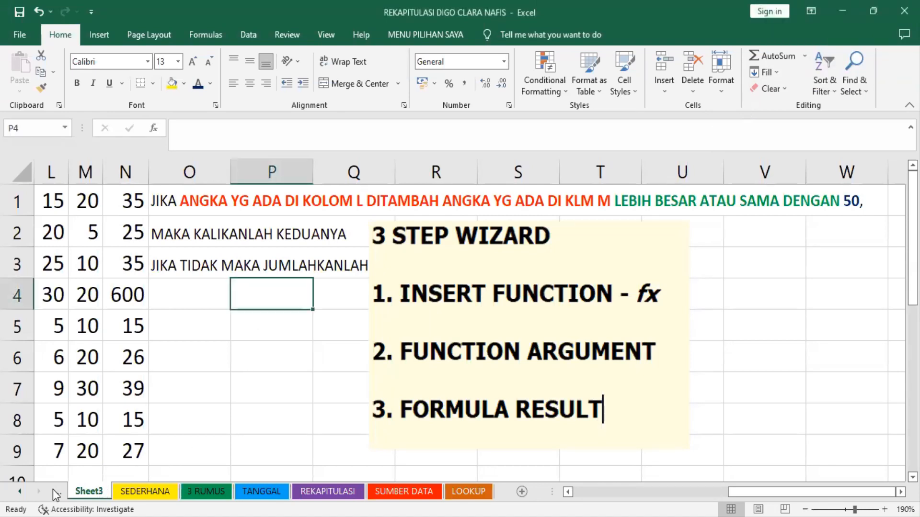
{"action": "right_click", "coordinate": [91, 491]}
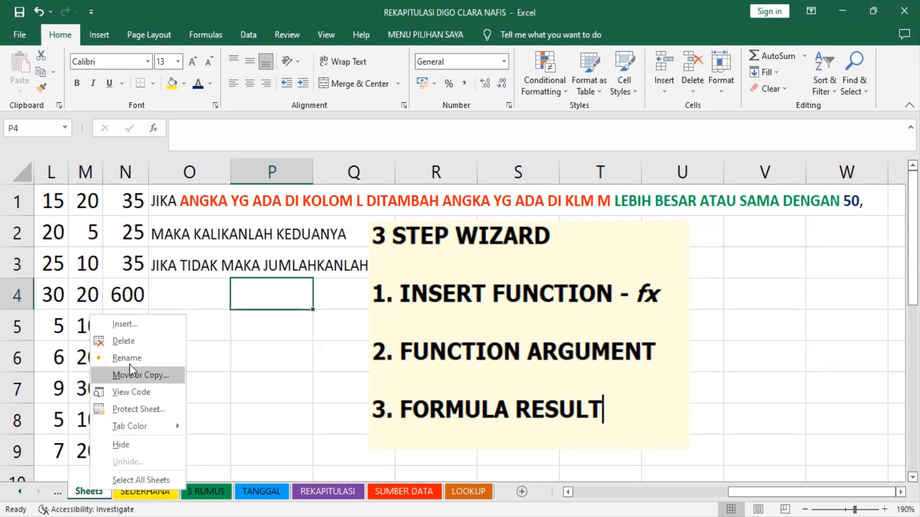
{"action": "left_click", "coordinate": [136, 325]}
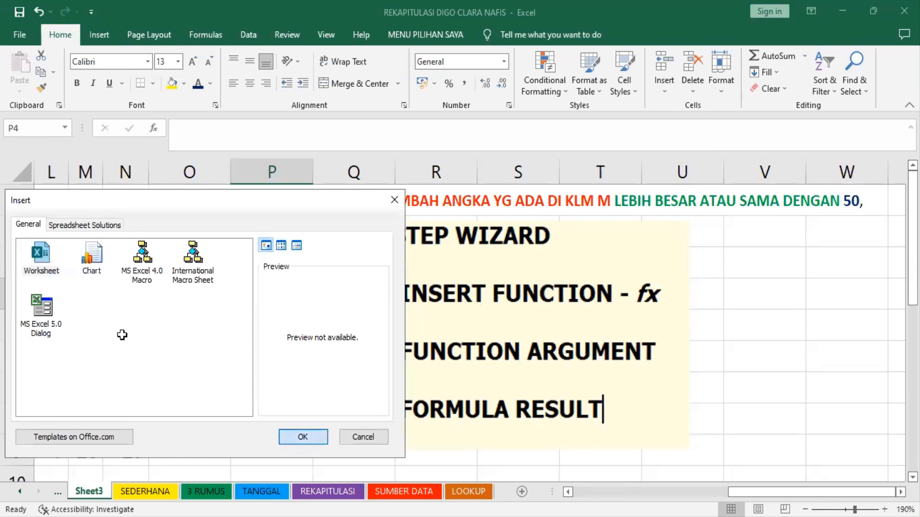
{"action": "left_click", "coordinate": [290, 437]}
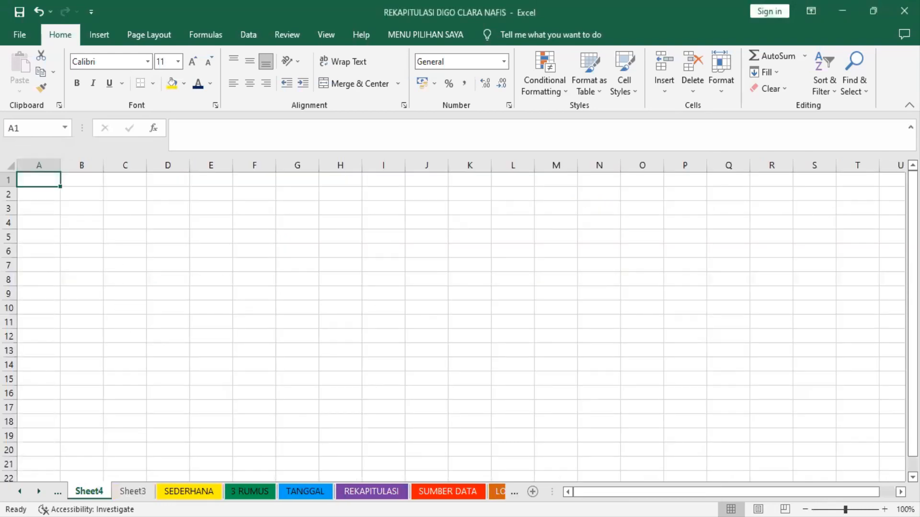
Rename the new Sheet4 worksheet as RUMUS GABUNGAN
{"action": "left_click", "coordinate": [885, 510]}
{"action": "left_click", "coordinate": [884, 509]}
{"action": "left_click", "coordinate": [885, 510]}
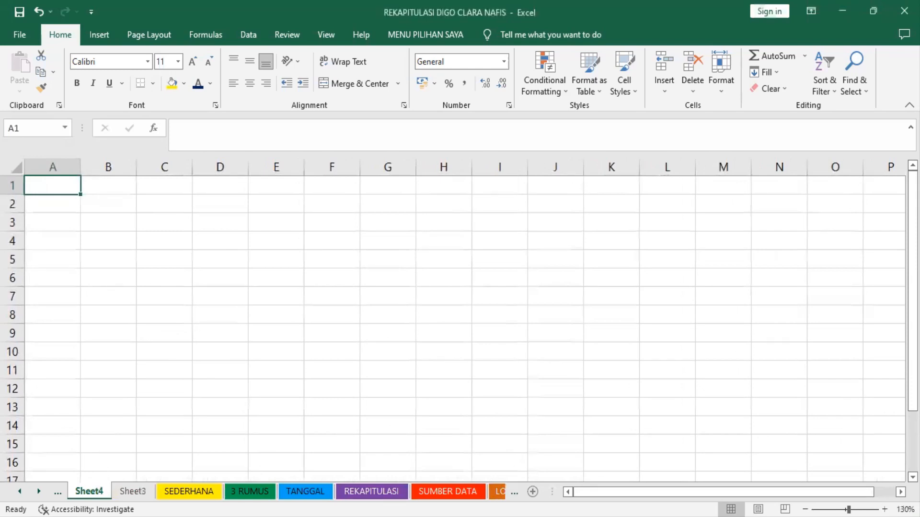
{"action": "left_click", "coordinate": [885, 509]}
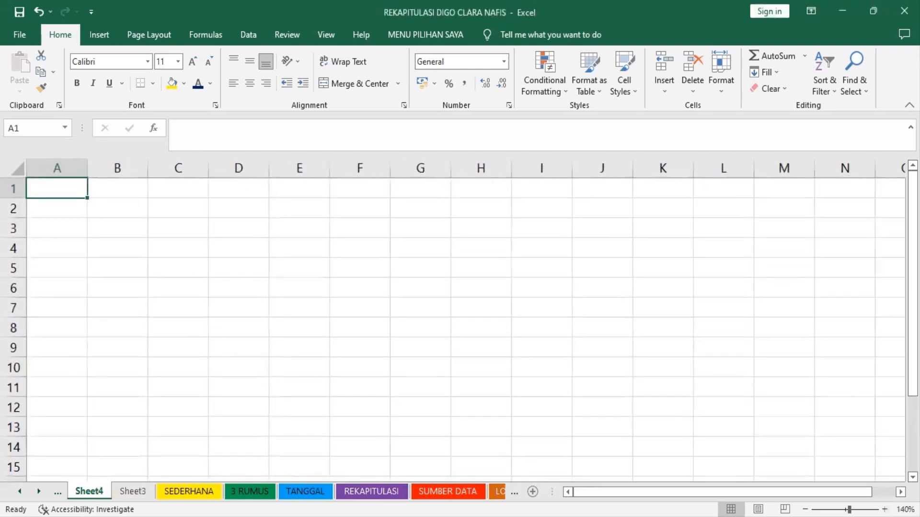
{"action": "double_click", "coordinate": [91, 492]}
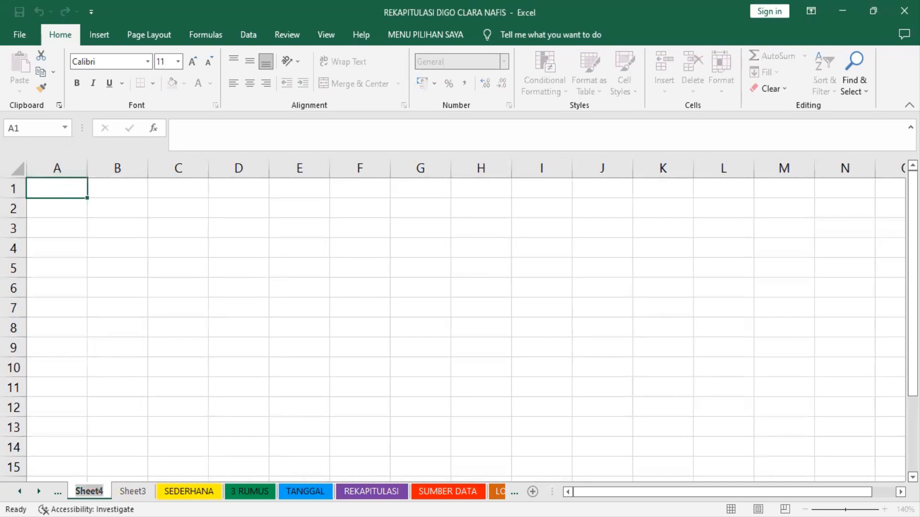
{"action": "left_click", "coordinate": [80, 491]}
{"action": "type", "text": "RU"}
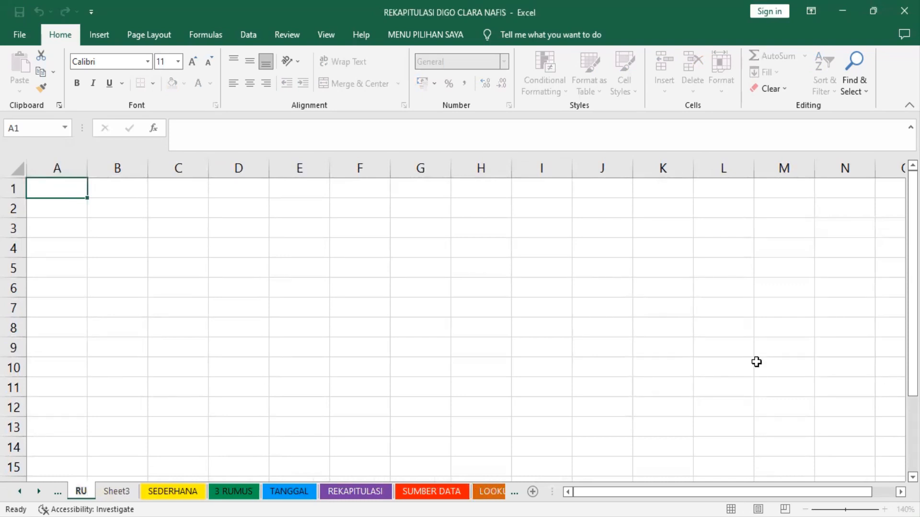
{"action": "type", "text": "MUS"}
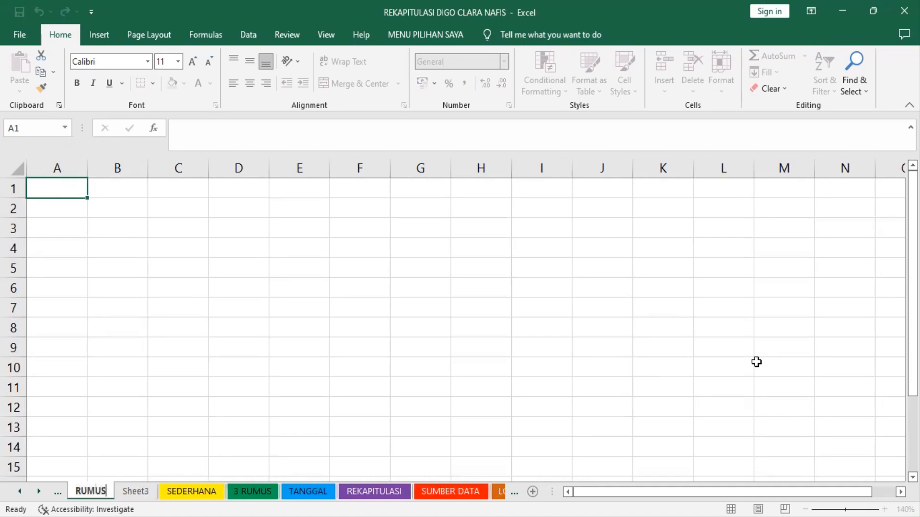
{"action": "type", "text": " GABUNGAN"}
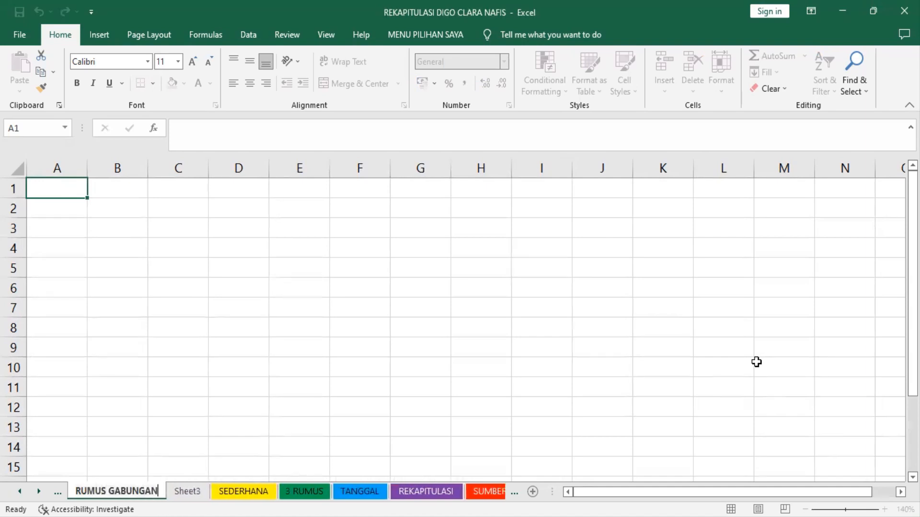
{"action": "key", "text": "Return"}
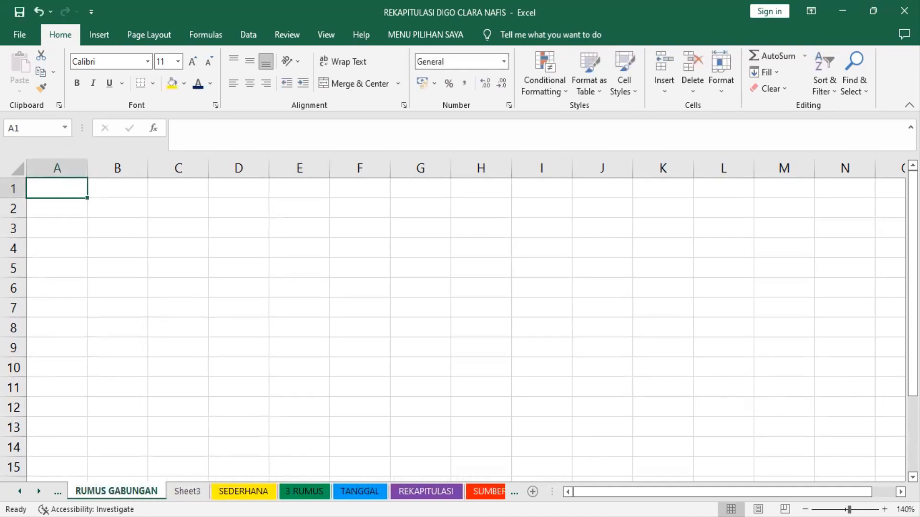
Give the RUMUS GABUNGAN sheet a red tab colour from the standard colours
{"action": "right_click", "coordinate": [139, 491]}
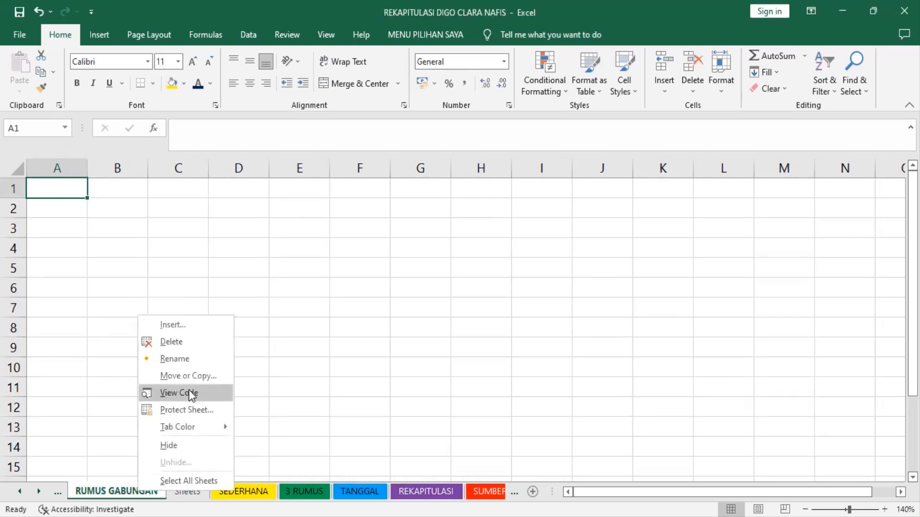
{"action": "left_click", "coordinate": [194, 431]}
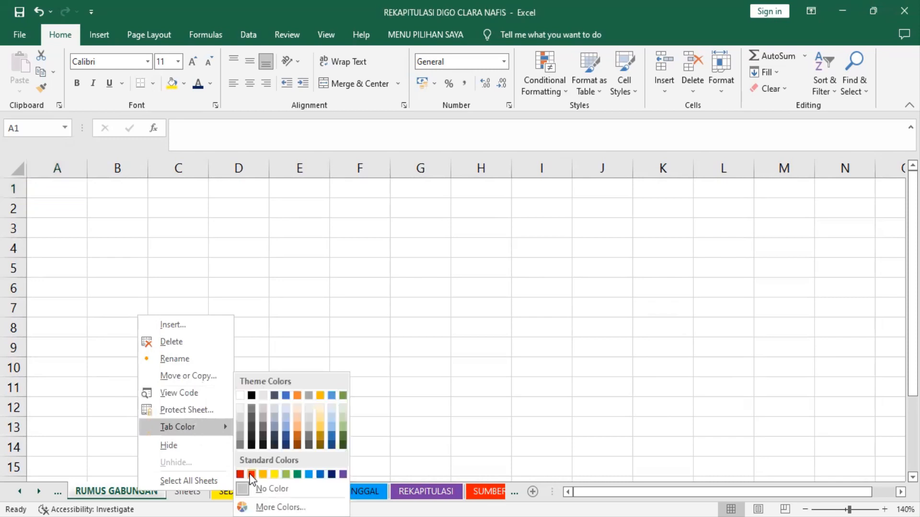
{"action": "left_click", "coordinate": [251, 474]}
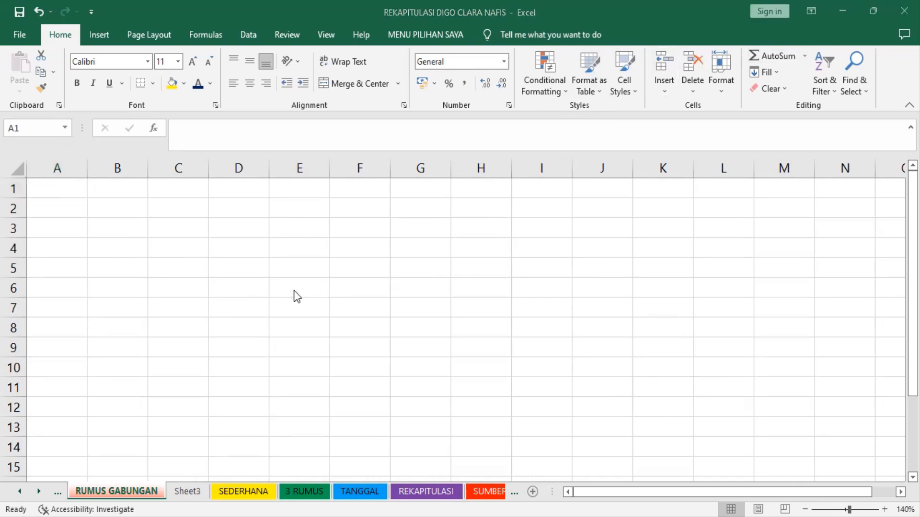
Glance at Sheet3, return to RUMUS GABUNGAN, and start inserting the DATE function in cell A1
{"action": "left_click", "coordinate": [64, 189]}
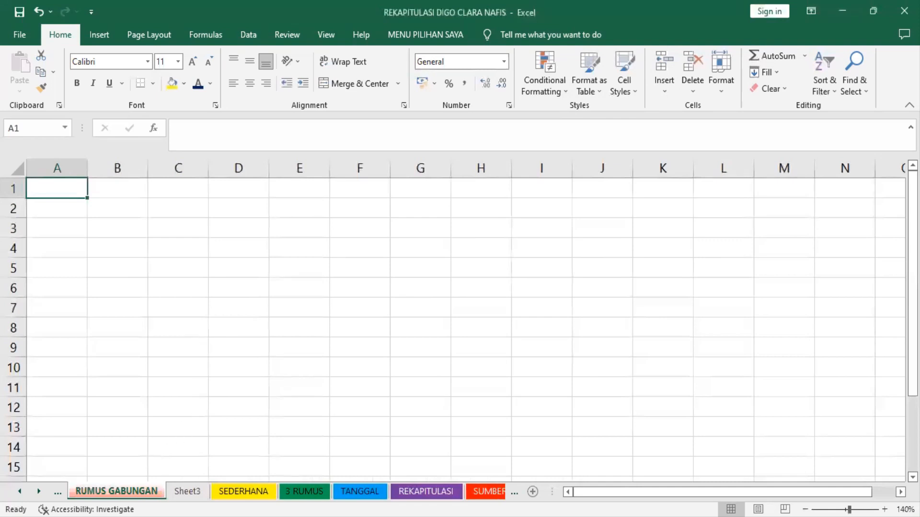
{"action": "left_click", "coordinate": [187, 491]}
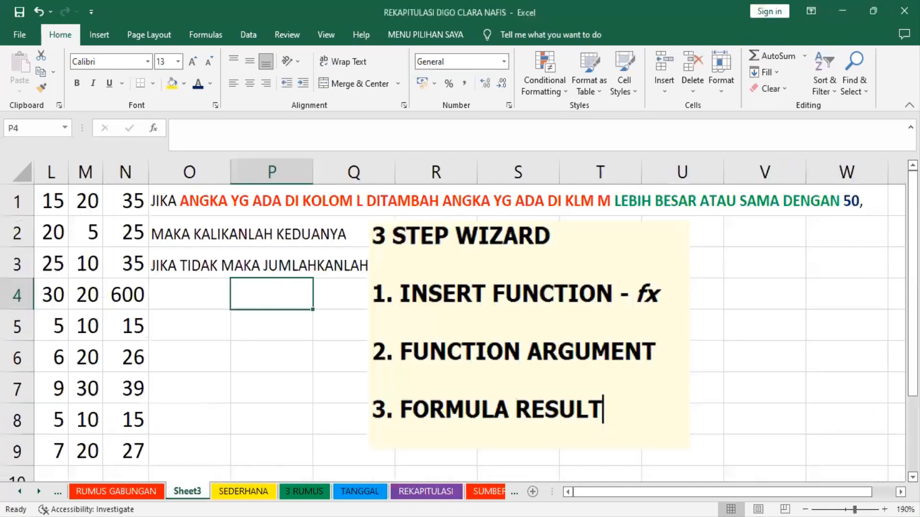
{"action": "left_click", "coordinate": [151, 492]}
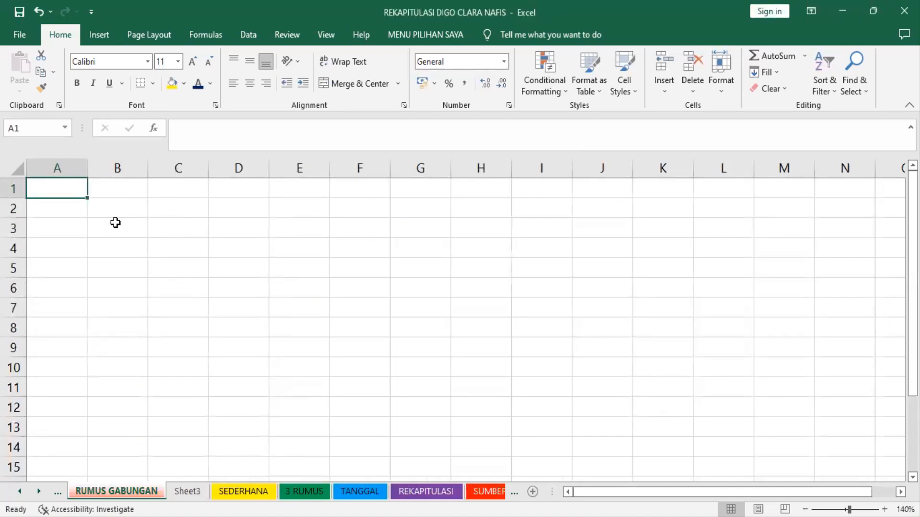
{"action": "left_click", "coordinate": [156, 128]}
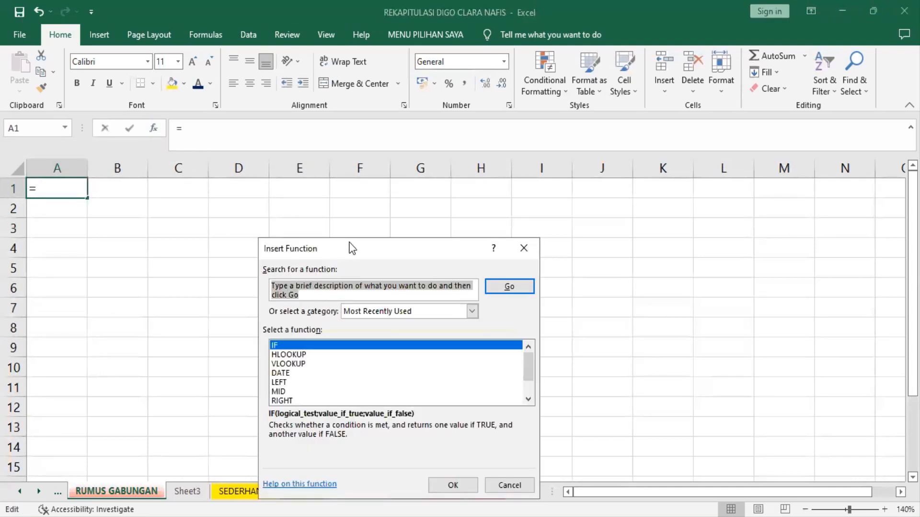
{"action": "left_click_drag", "start_coordinate": [349, 242], "coordinate": [417, 150]}
{"action": "left_click", "coordinate": [347, 281]}
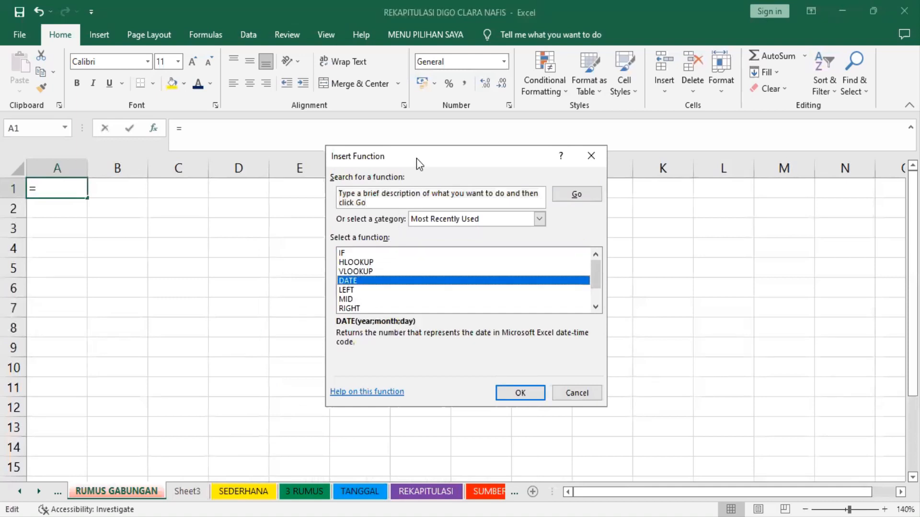
{"action": "left_click_drag", "start_coordinate": [411, 157], "coordinate": [291, 75]}
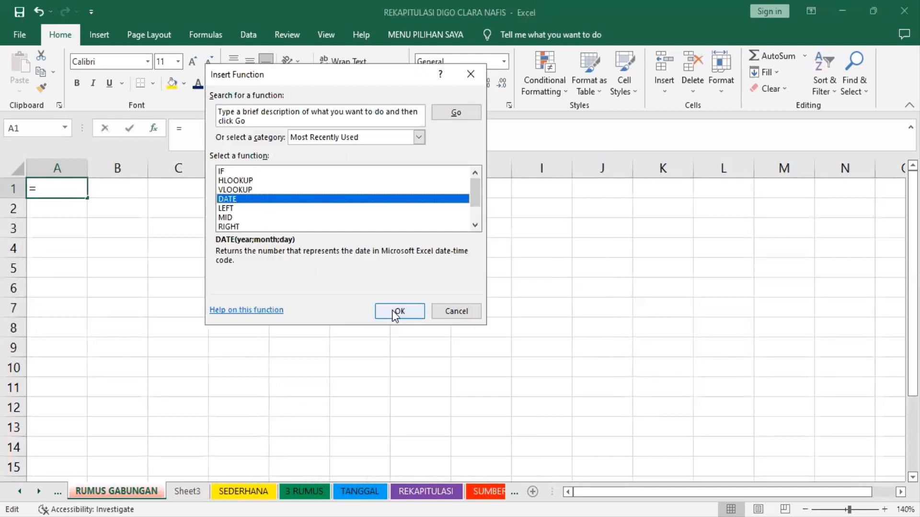
{"action": "left_click", "coordinate": [392, 311]}
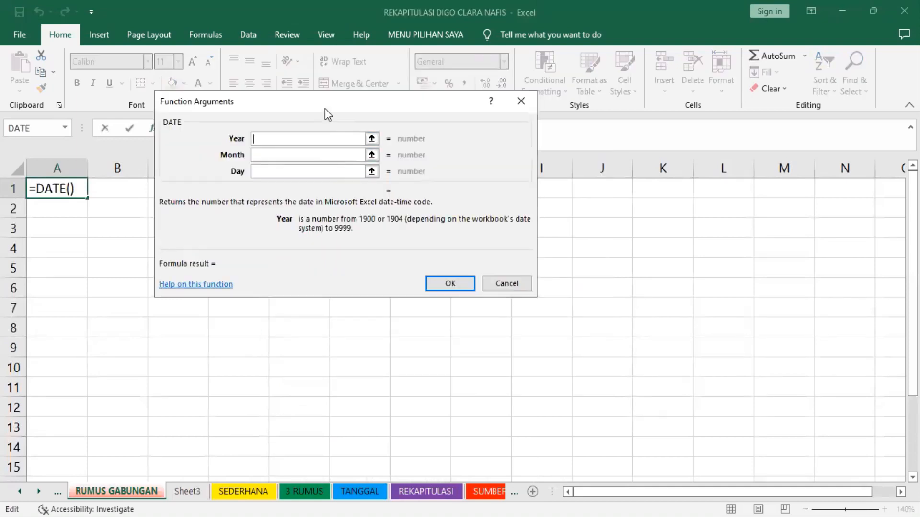
Fill in the DATE arguments for A1 with year 2023, month 9 and day 11, and enter the formula
{"action": "type", "text": "20"}
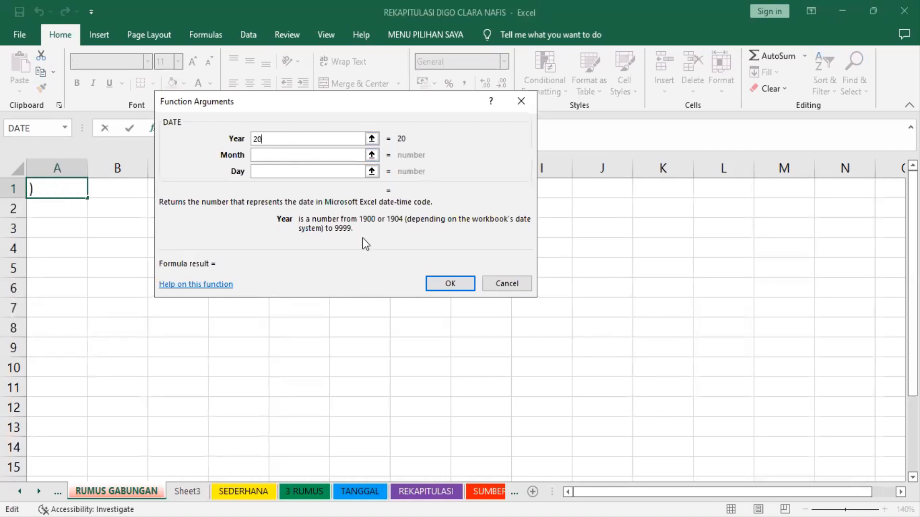
{"action": "type", "text": "23"}
{"action": "left_click", "coordinate": [329, 155]}
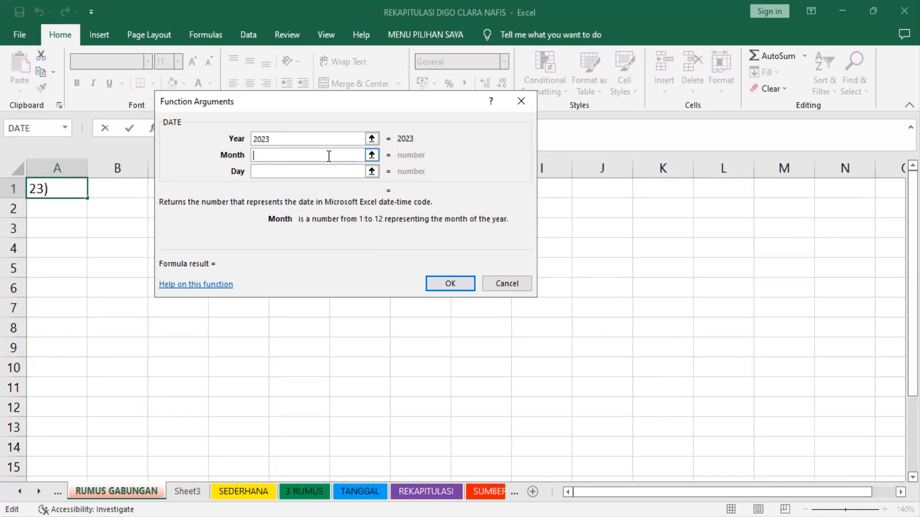
{"action": "type", "text": "9"}
{"action": "left_click", "coordinate": [303, 172]}
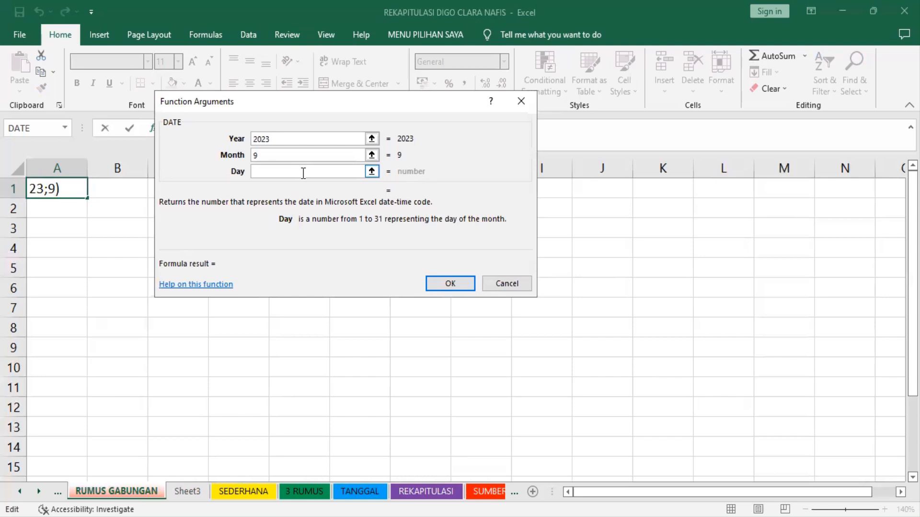
{"action": "type", "text": "11"}
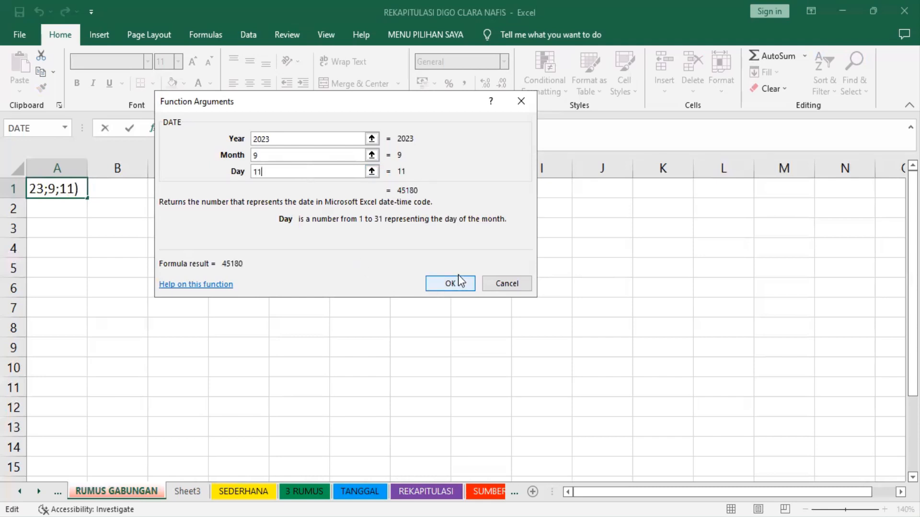
{"action": "left_click", "coordinate": [456, 283]}
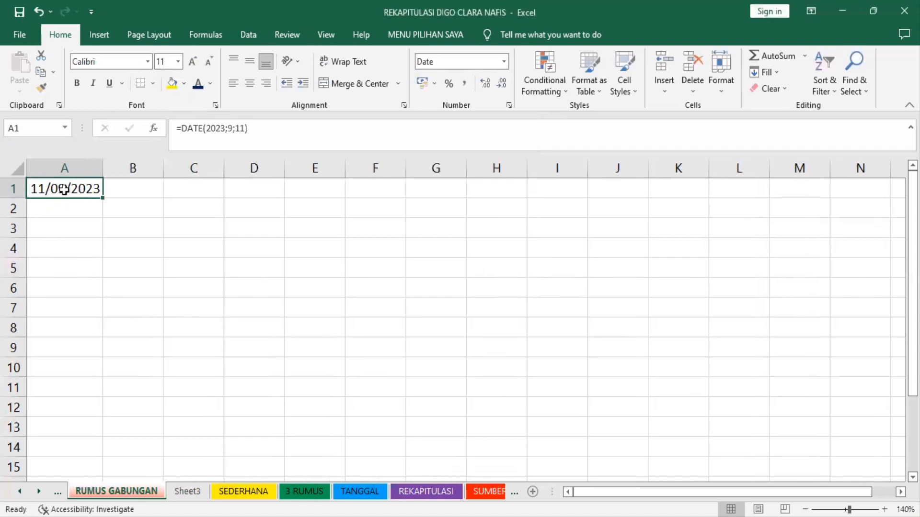
Format the date in A1 with the long "14 March 2012" date type
{"action": "right_click", "coordinate": [63, 188]}
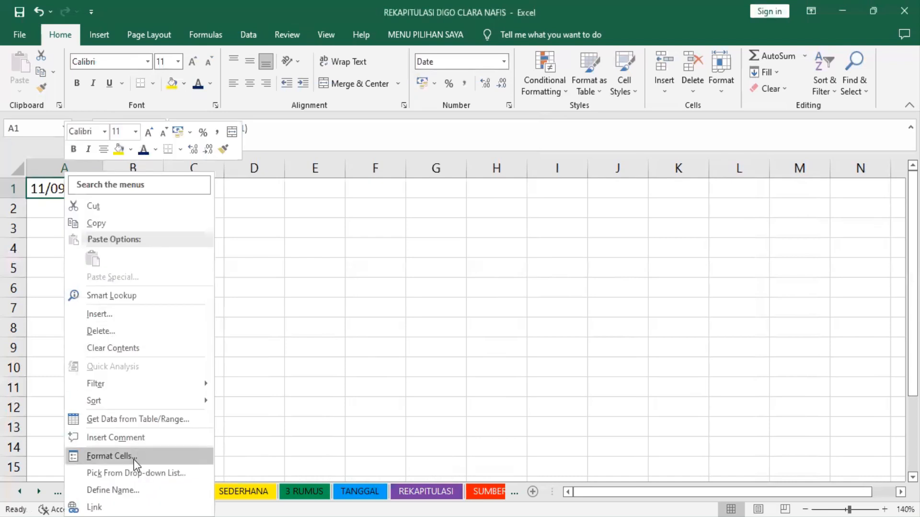
{"action": "left_click", "coordinate": [134, 458]}
{"action": "left_click", "coordinate": [145, 325]}
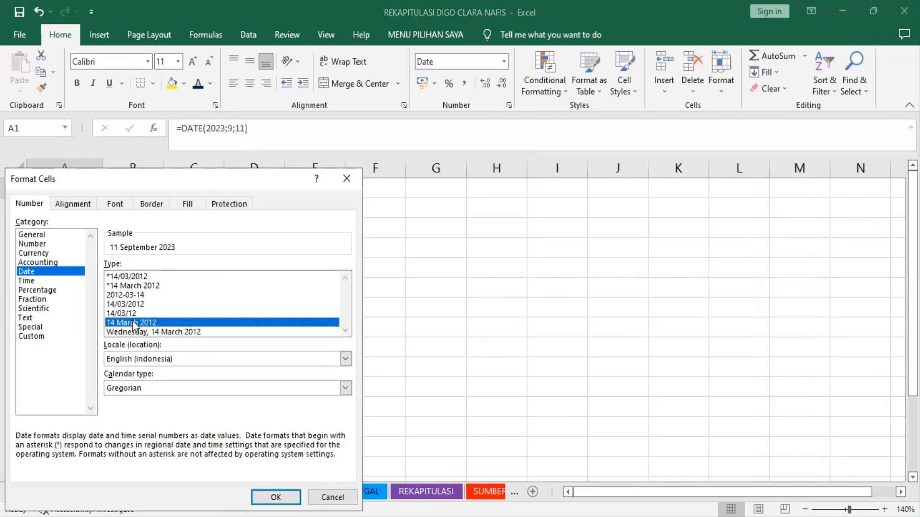
{"action": "left_click", "coordinate": [276, 497]}
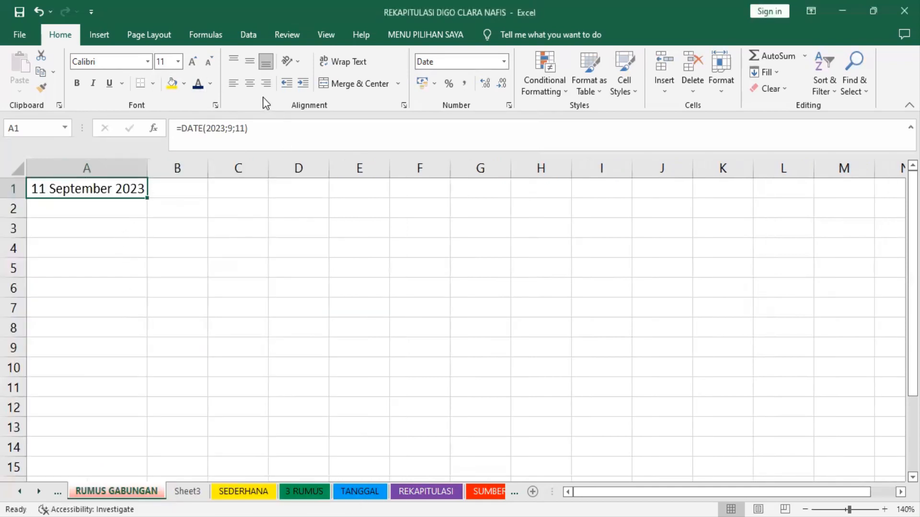
Set the font size of A1 to 13 and fit column A's width to the date
{"action": "left_click", "coordinate": [190, 62]}
{"action": "left_click", "coordinate": [190, 63]}
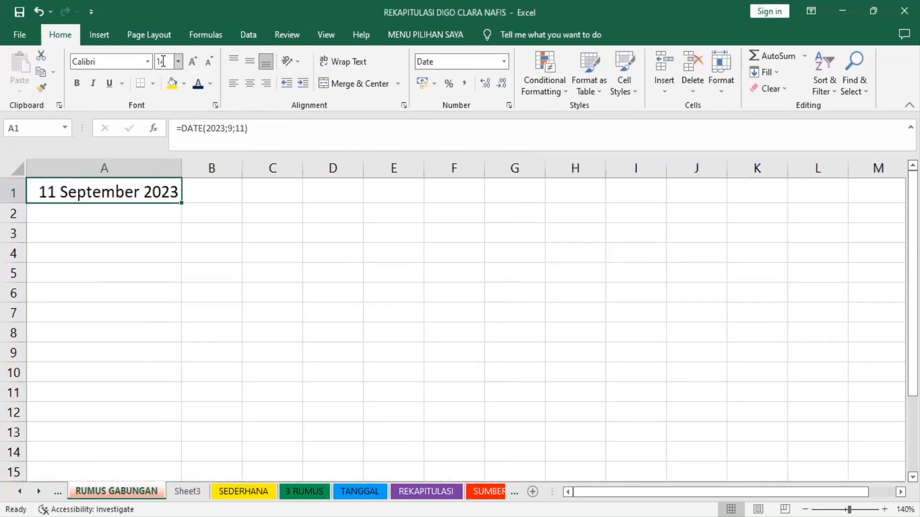
{"action": "left_click", "coordinate": [167, 68]}
{"action": "type", "text": "13"}
{"action": "key", "text": "Return"}
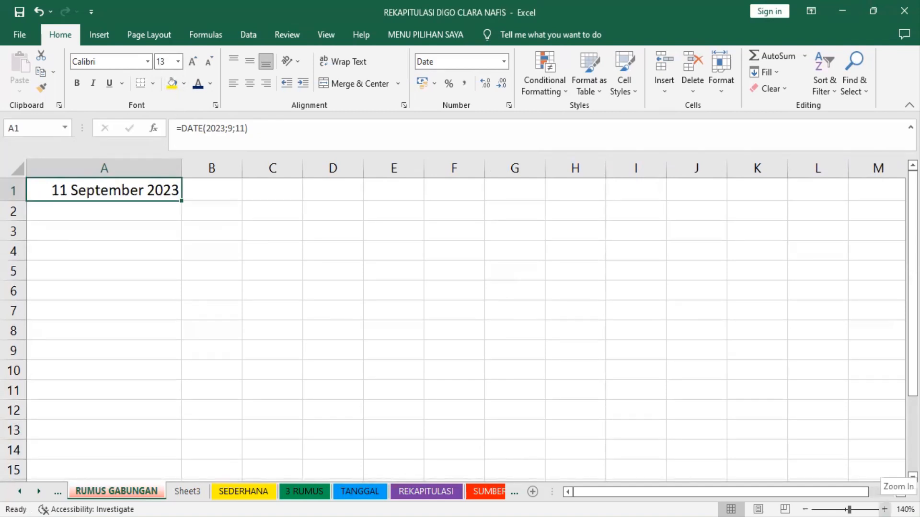
{"action": "left_click", "coordinate": [885, 509]}
{"action": "left_click", "coordinate": [884, 509]}
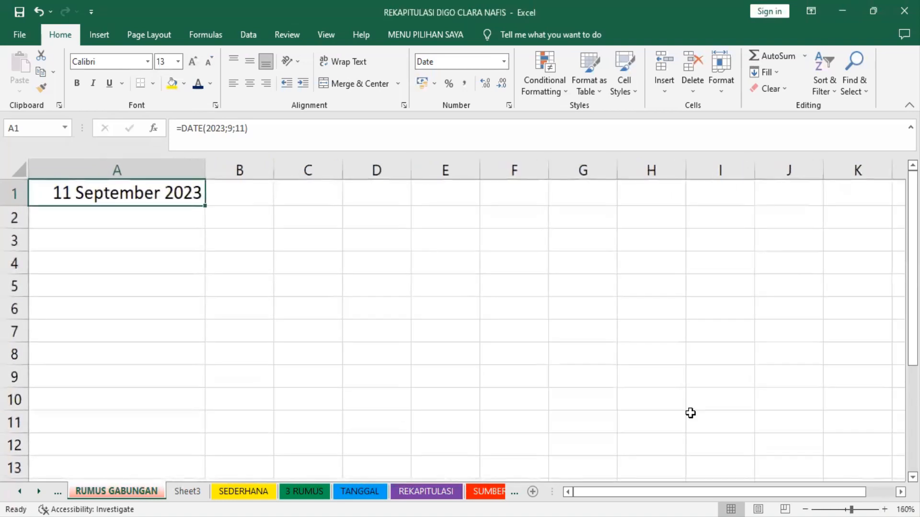
{"action": "double_click", "coordinate": [205, 170]}
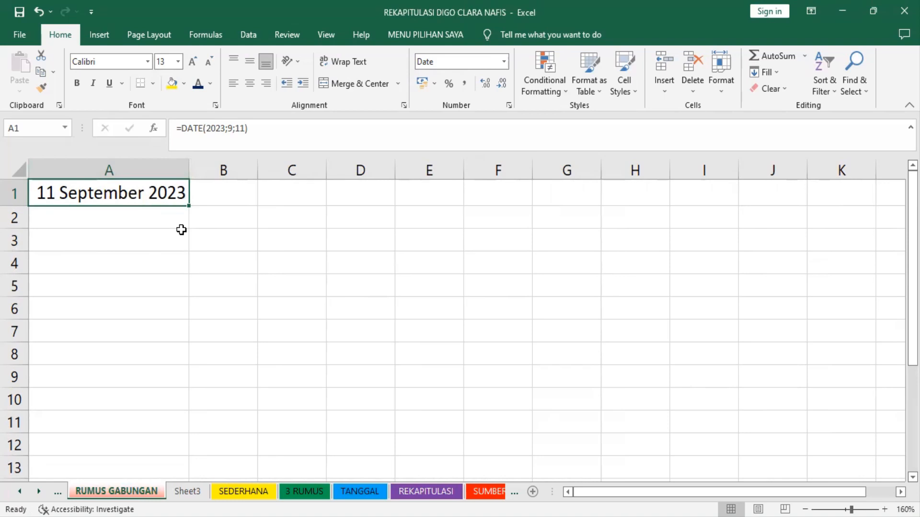
Enter the year 2023 as a number in cell B1
{"action": "left_click", "coordinate": [240, 197]}
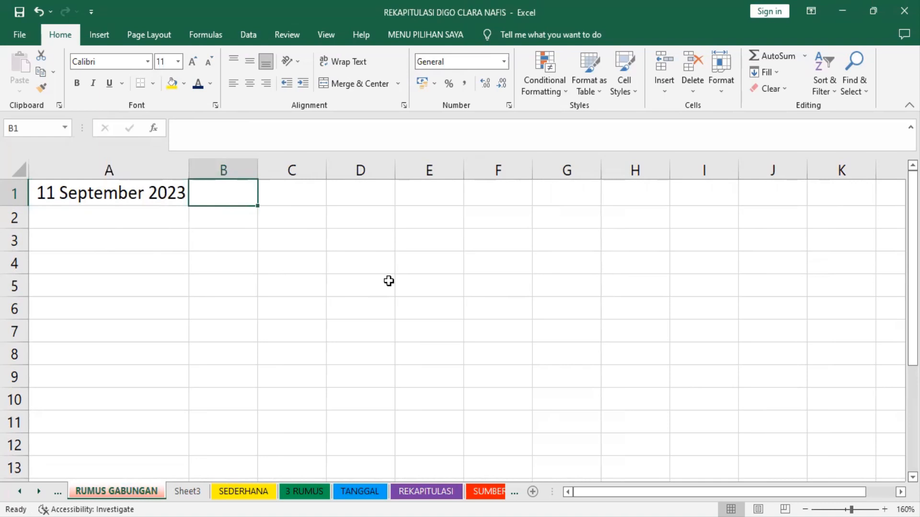
{"action": "type", "text": "2023"}
{"action": "key", "text": "Return"}
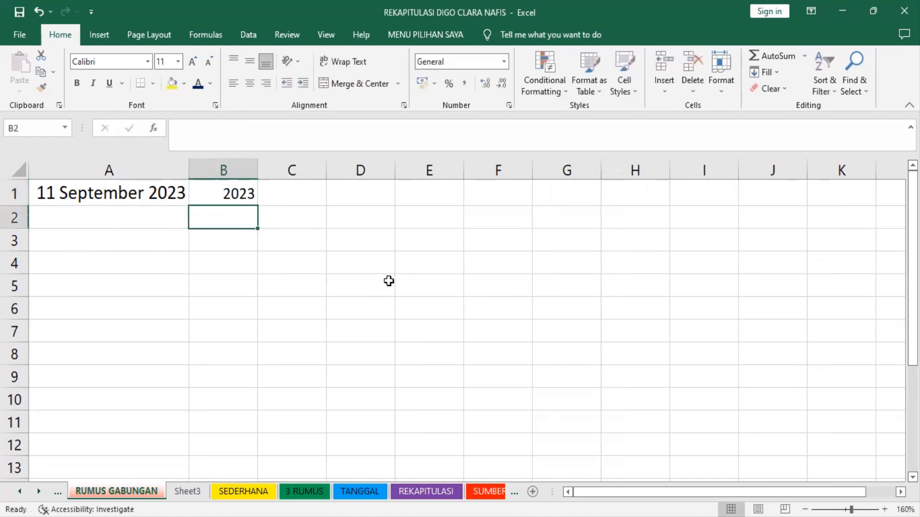
Set the font size of the entire RUMUS GABUNGAN worksheet to 13
{"action": "left_click", "coordinate": [17, 171]}
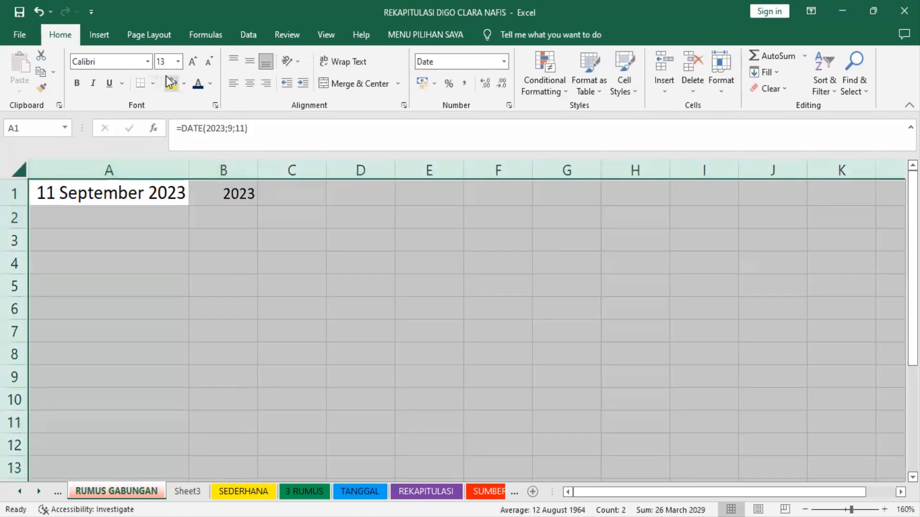
{"action": "type", "text": "1"}
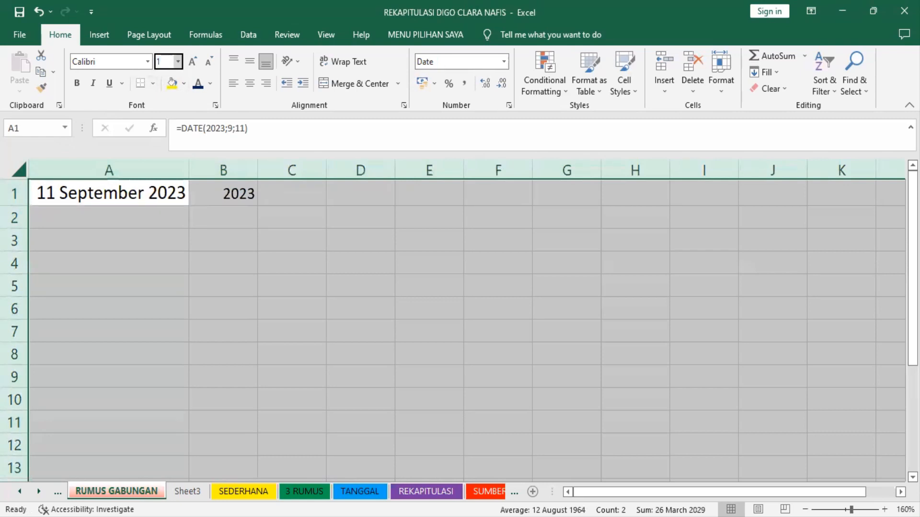
{"action": "type", "text": "3"}
{"action": "key", "text": "Return"}
Enter the month number 9 in cell B2, below the year
{"action": "left_click", "coordinate": [252, 221]}
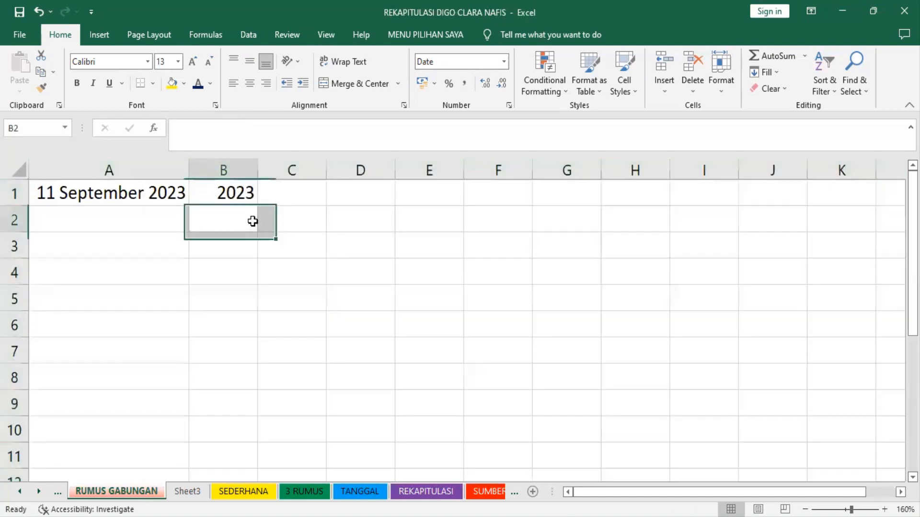
{"action": "key", "text": "Return"}
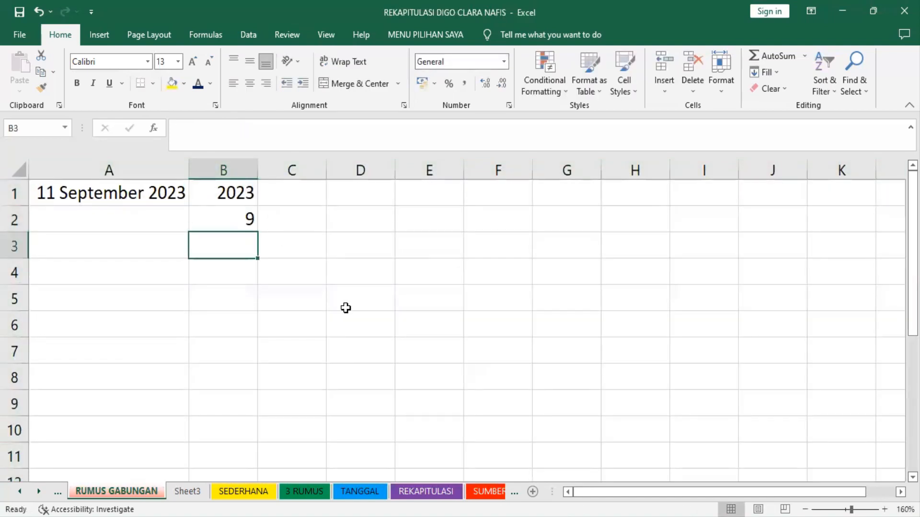
Enter the day number 11 in cell B3, below the month
{"action": "type", "text": "11"}
{"action": "key", "text": "Return"}
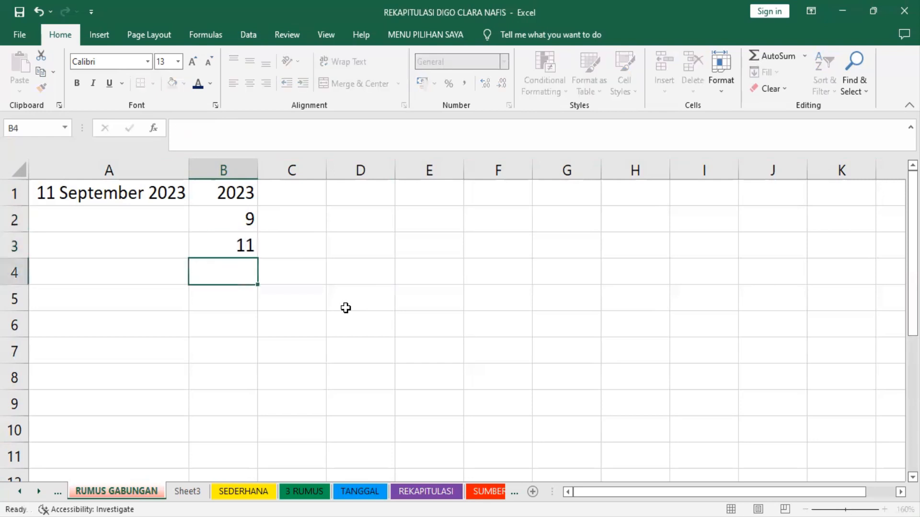
Insert a DATE function in cell A2 with B1 as the year, B2 as the month and B3 as the day
{"action": "left_click", "coordinate": [106, 220]}
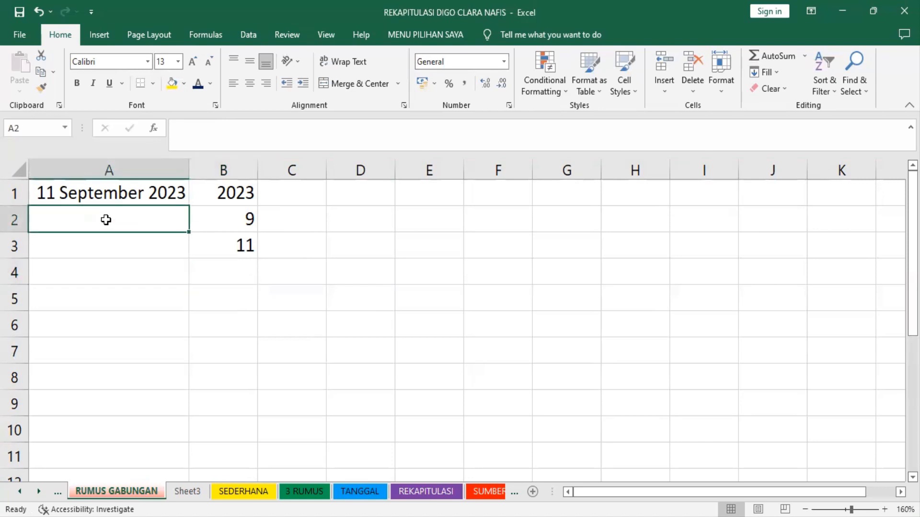
{"action": "left_click", "coordinate": [155, 128]}
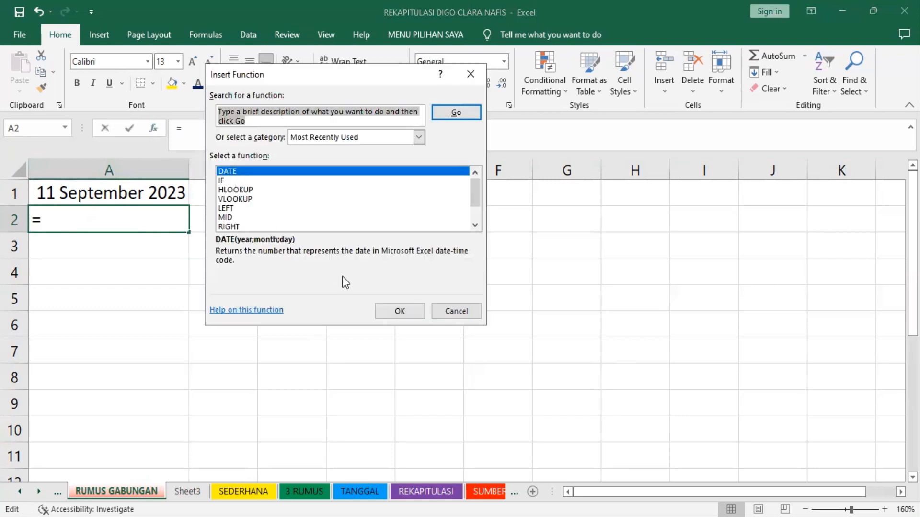
{"action": "left_click", "coordinate": [409, 310]}
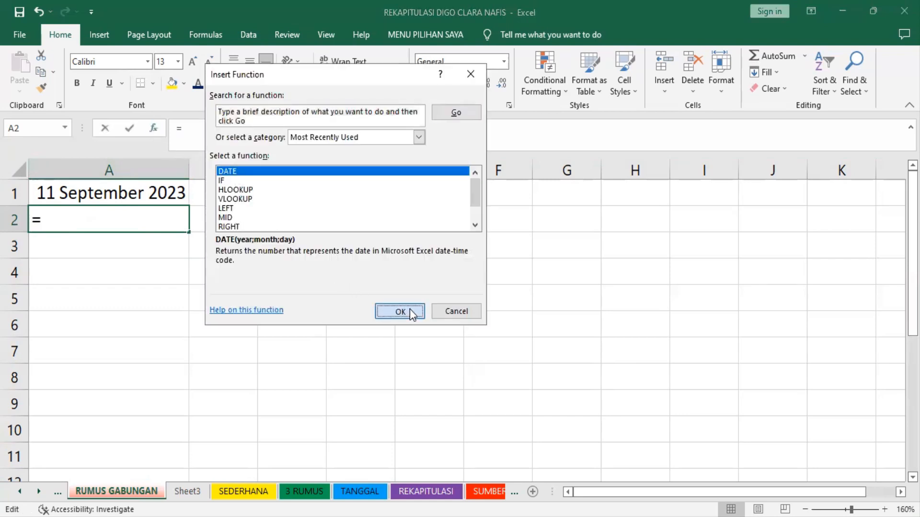
{"action": "double_click", "coordinate": [294, 172]}
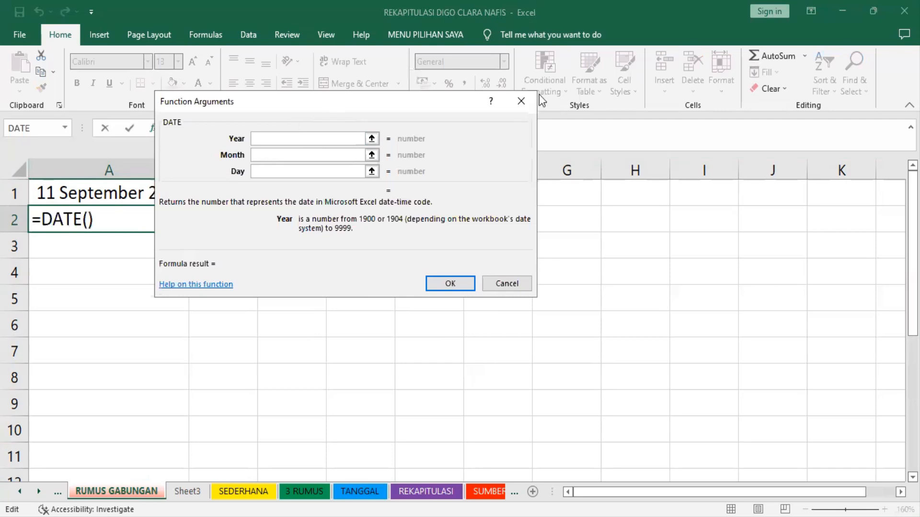
{"action": "left_click_drag", "start_coordinate": [532, 101], "coordinate": [743, 102]}
{"action": "left_click", "coordinate": [232, 193]}
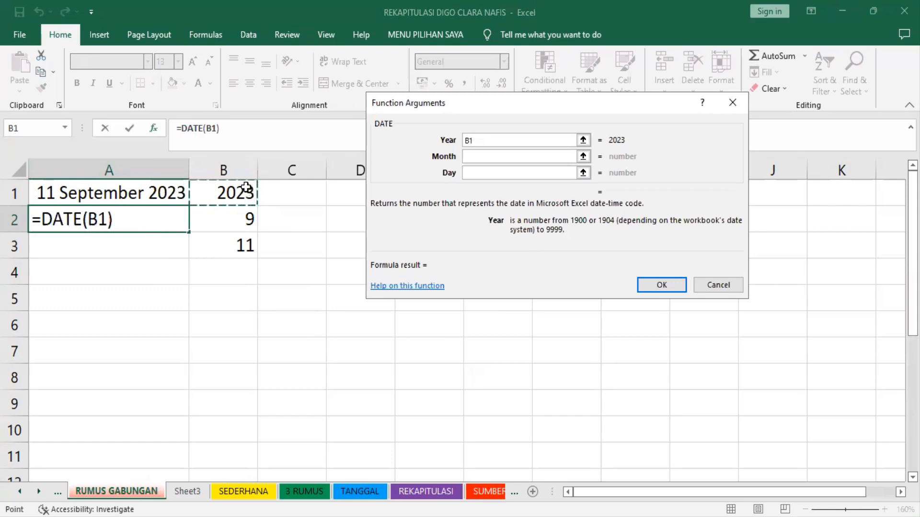
{"action": "left_click", "coordinate": [483, 159]}
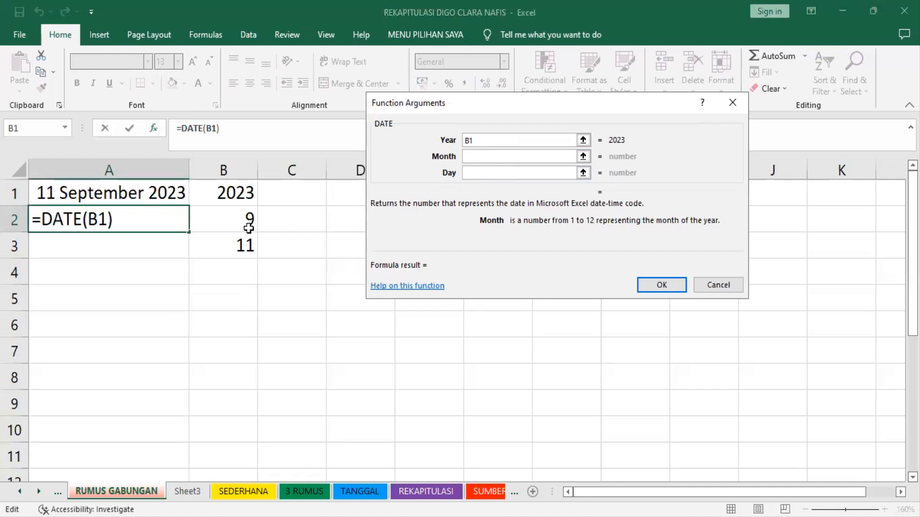
{"action": "left_click", "coordinate": [232, 219]}
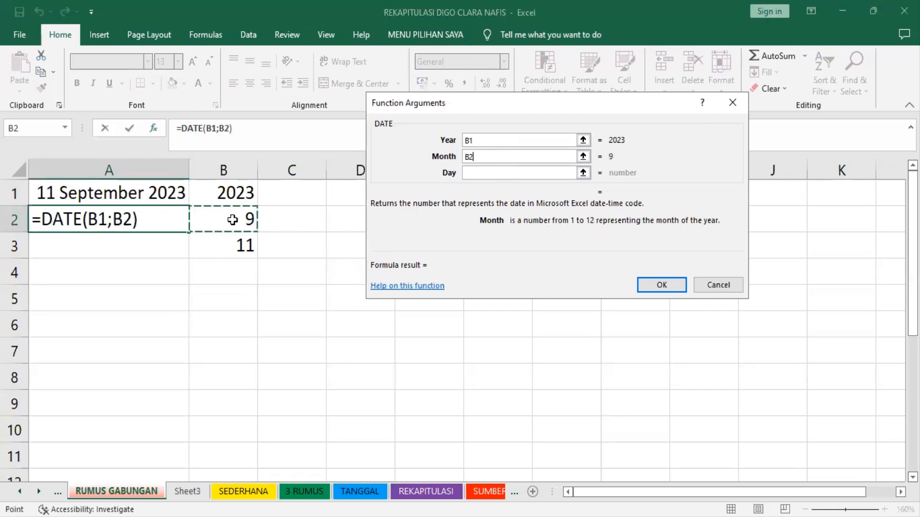
{"action": "left_click", "coordinate": [489, 173]}
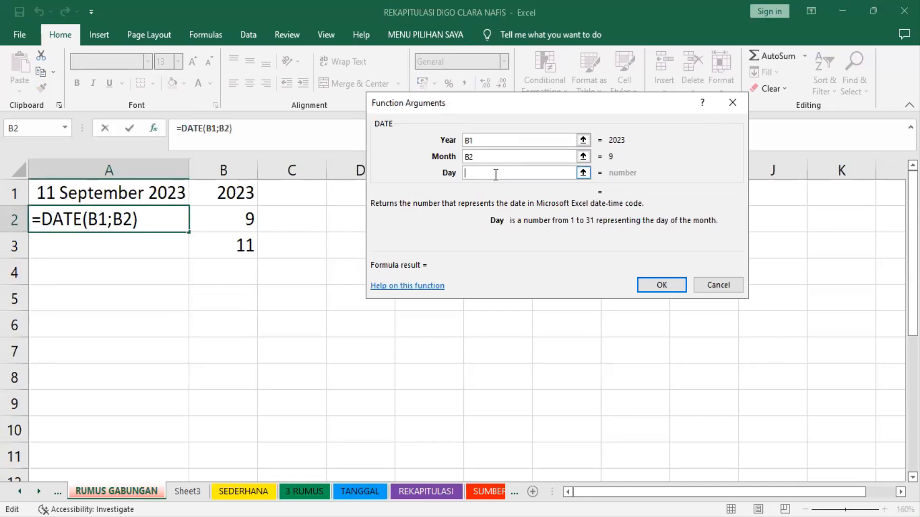
{"action": "left_click", "coordinate": [237, 247]}
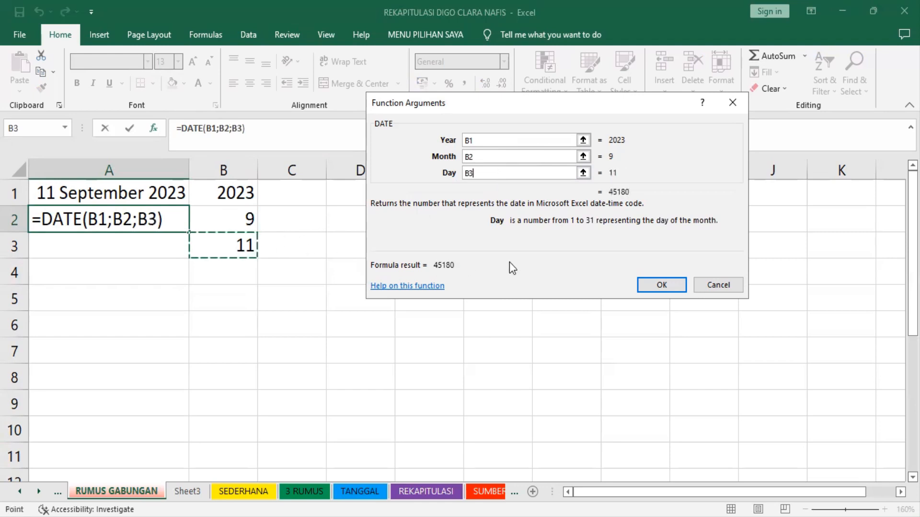
{"action": "left_click", "coordinate": [662, 285]}
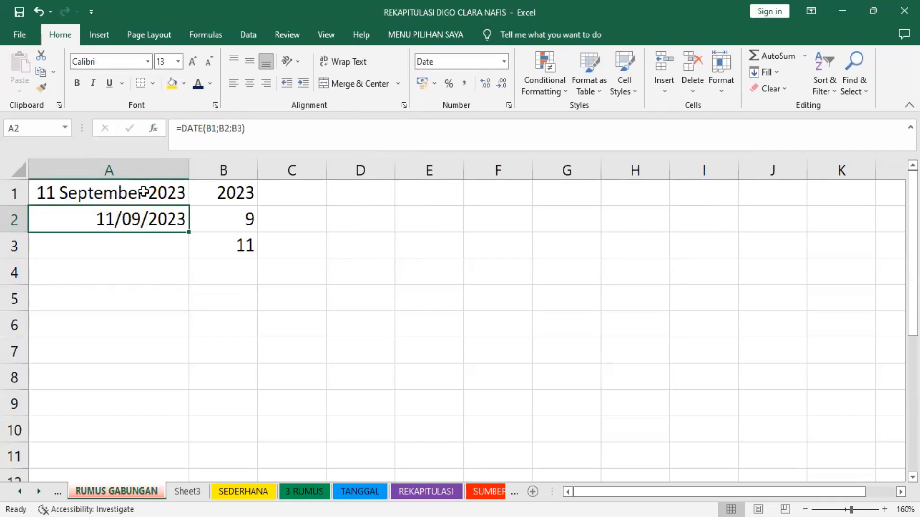
Copy the date format of A1 onto cells A2 through A9 with Format Painter
{"action": "left_click", "coordinate": [102, 192]}
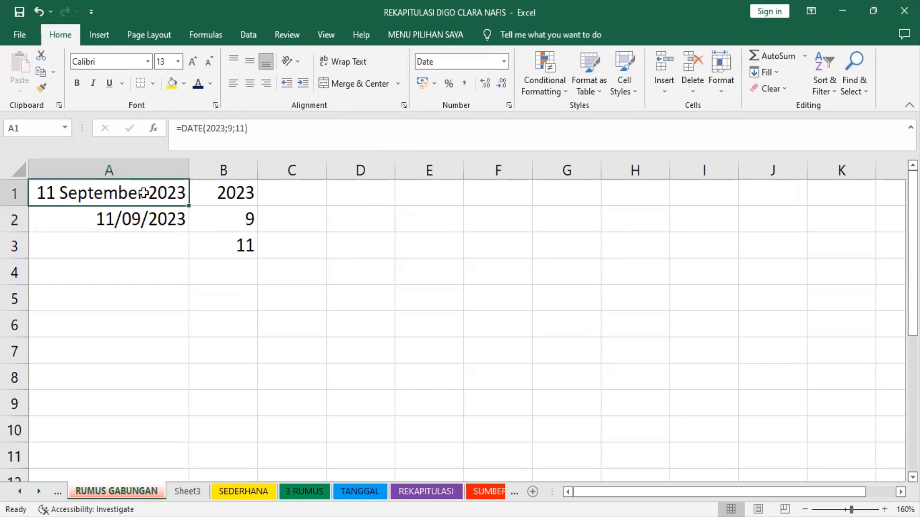
{"action": "left_click", "coordinate": [41, 85]}
{"action": "left_click", "coordinate": [109, 219]}
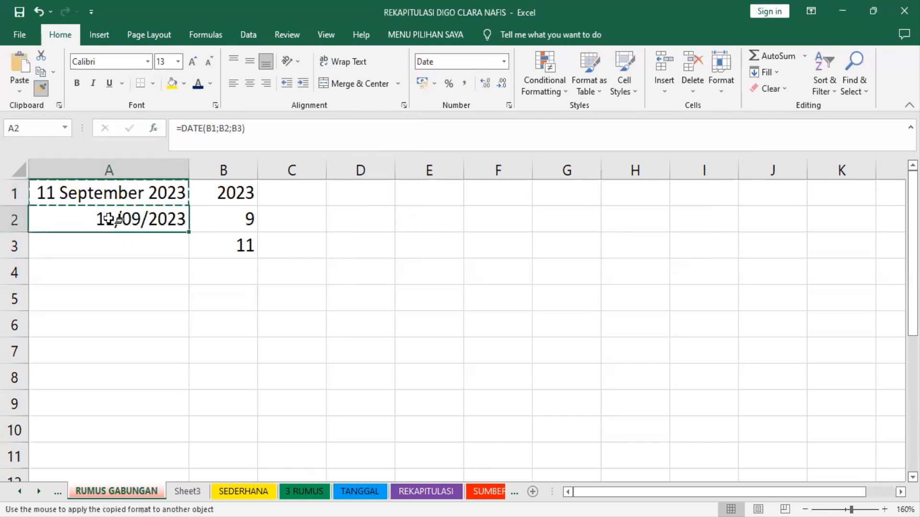
{"action": "left_click_drag", "start_coordinate": [110, 219], "coordinate": [107, 406]}
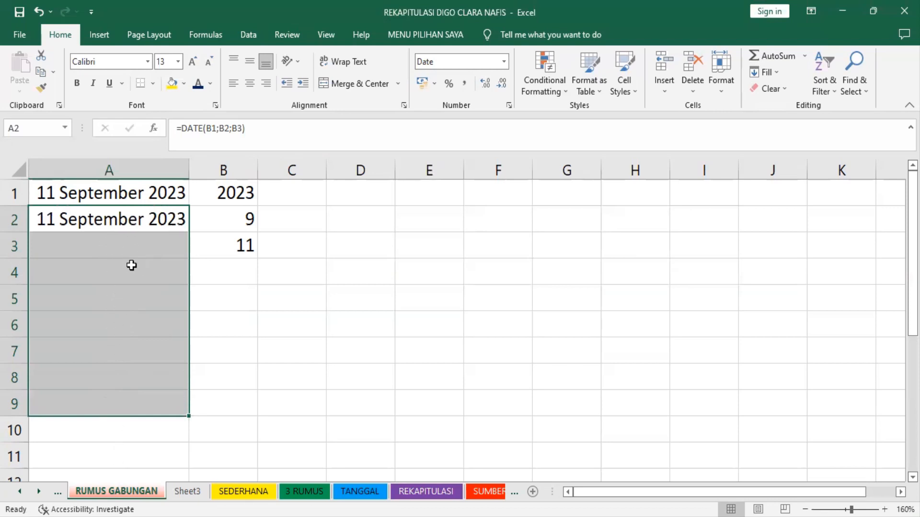
{"action": "left_click", "coordinate": [148, 217]}
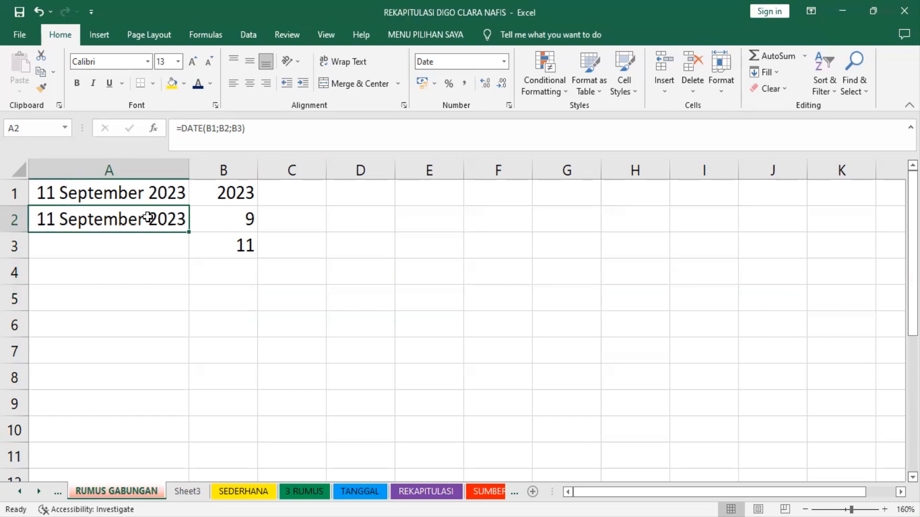
{"action": "left_click", "coordinate": [234, 272]}
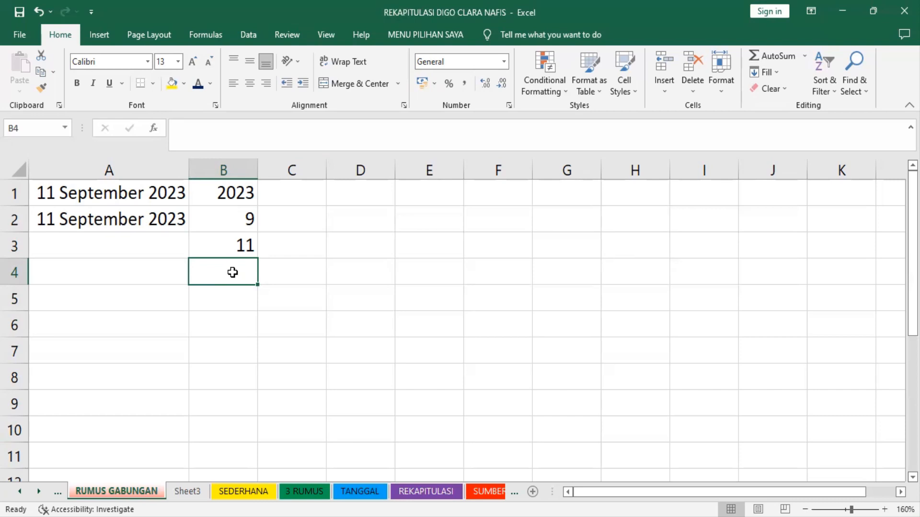
Enter the date 2023-09-11 in cell C1
{"action": "left_click", "coordinate": [296, 193]}
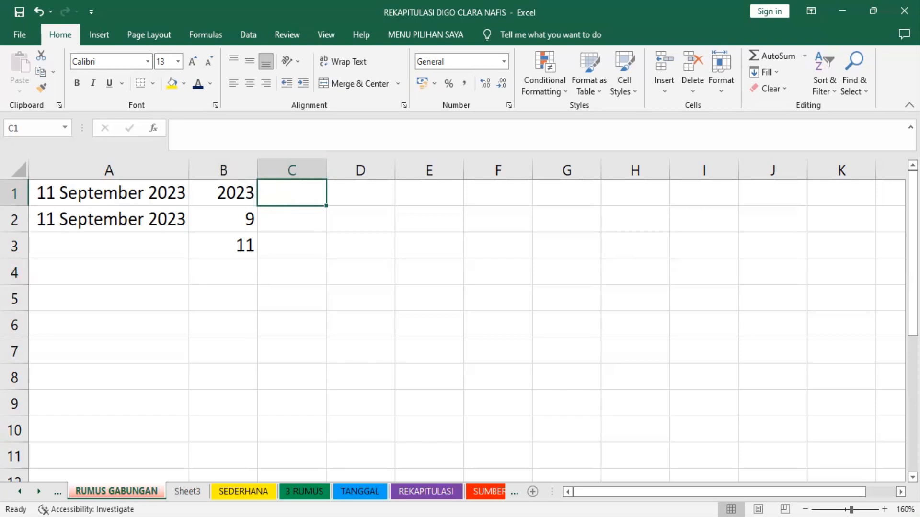
{"action": "type", "text": "2023"}
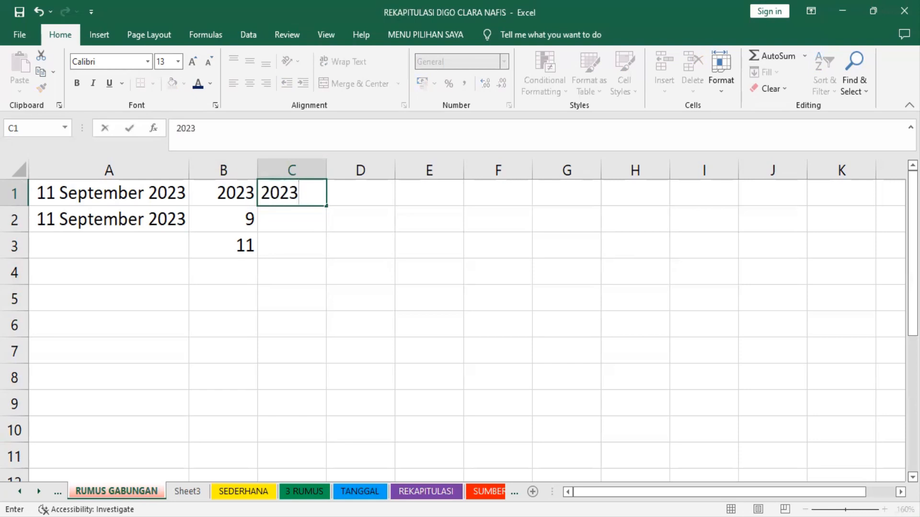
{"action": "type", "text": "-0"}
{"action": "type", "text": "9"}
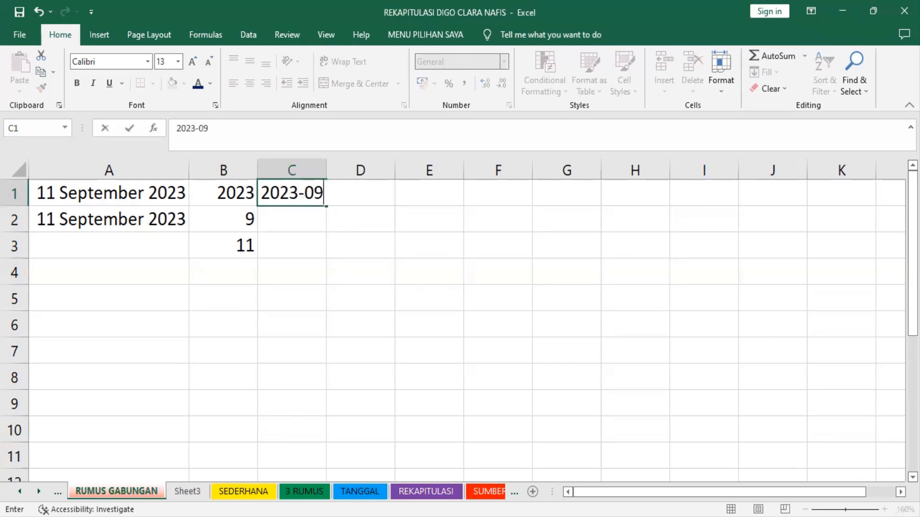
{"action": "type", "text": "-11"}
{"action": "key", "text": "Return"}
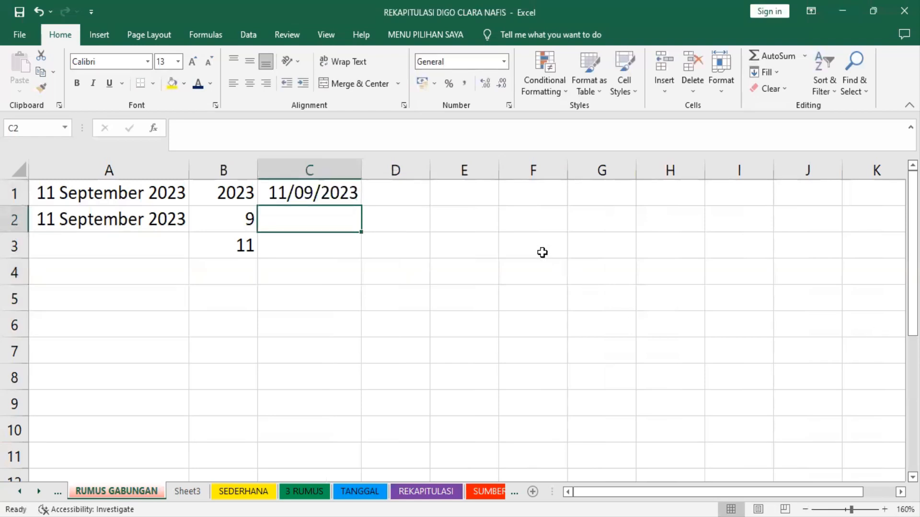
Replace the contents of C1 with the text AA-2023-09-11 and fit column C's width to it
{"action": "left_click", "coordinate": [311, 192]}
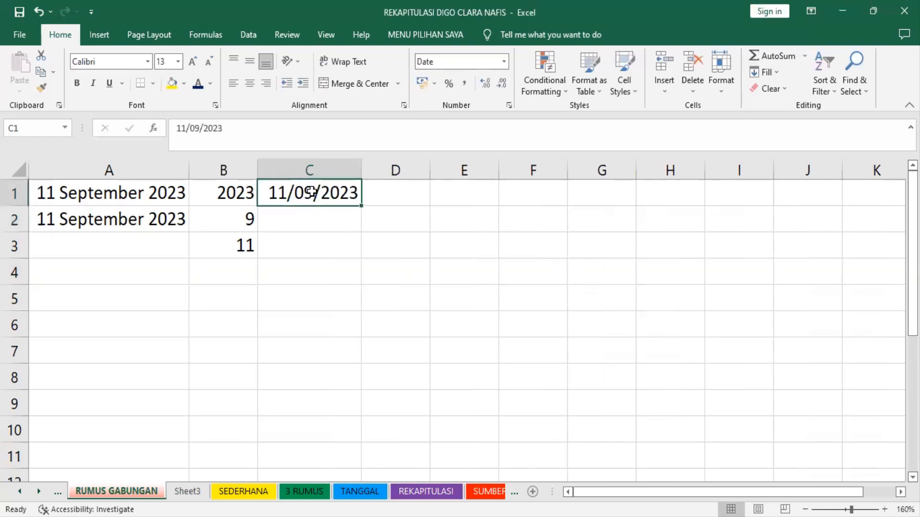
{"action": "key", "text": "Delete"}
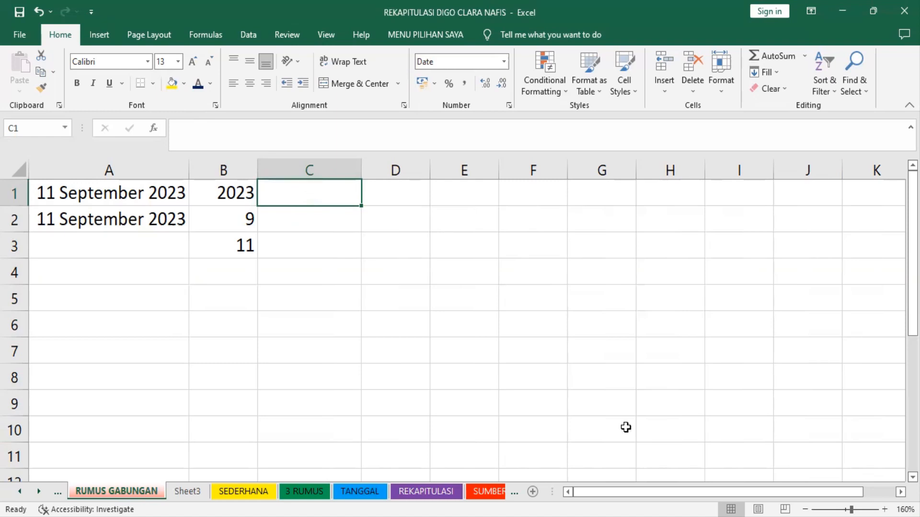
{"action": "type", "text": "AA"}
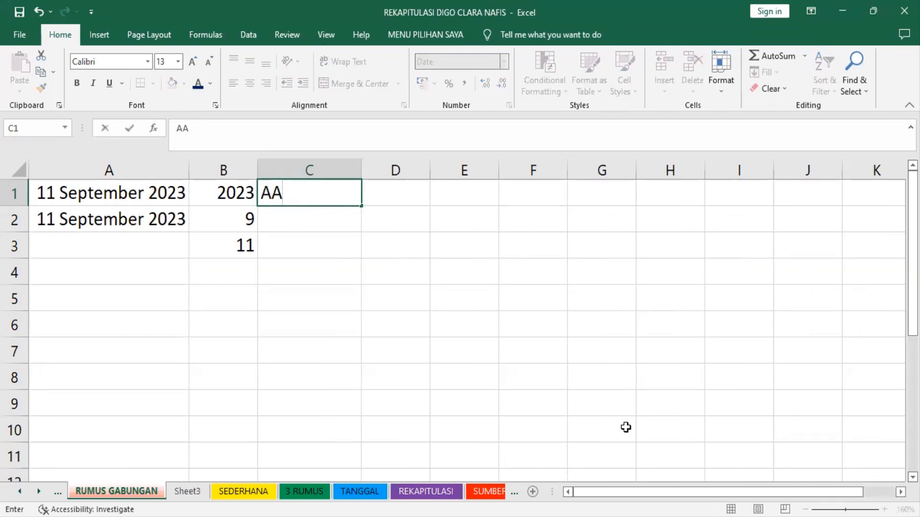
{"action": "type", "text": "-202"}
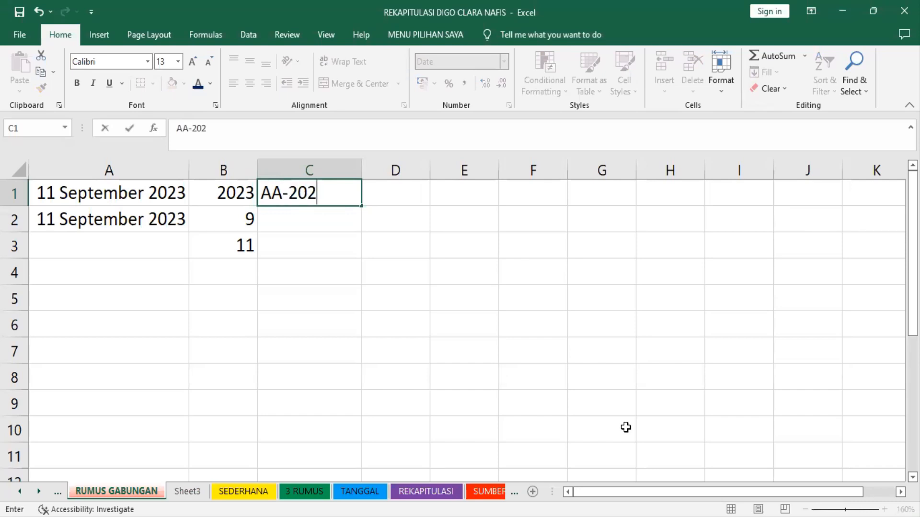
{"action": "type", "text": "3-09"}
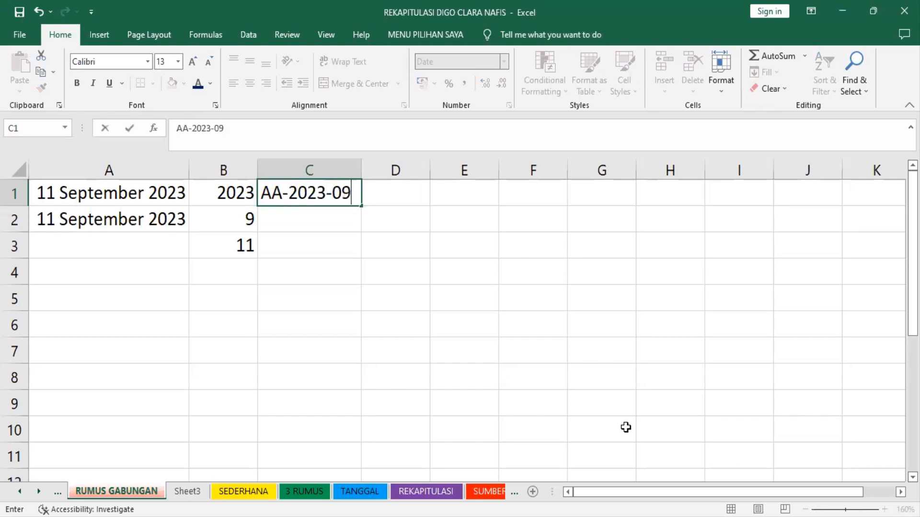
{"action": "type", "text": "-11"}
{"action": "key", "text": "Return"}
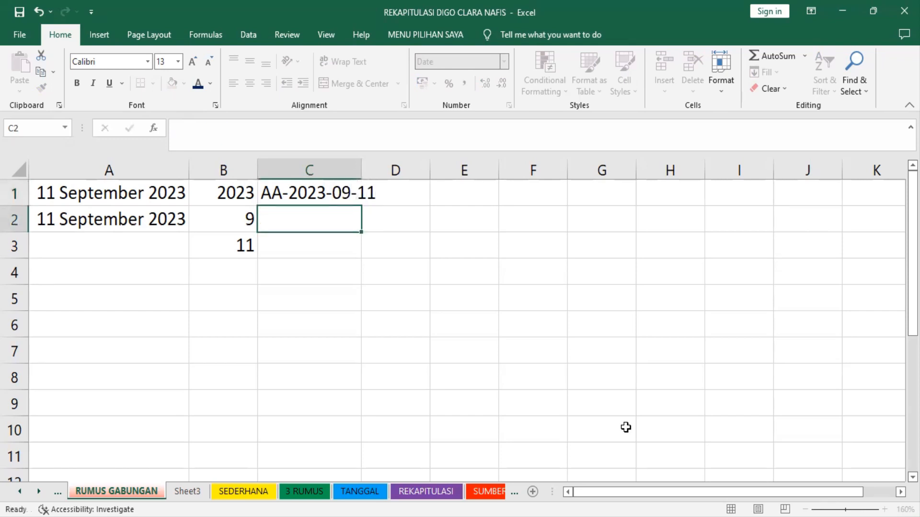
{"action": "double_click", "coordinate": [363, 170]}
Make the year part 2023 of the text in C1 red and bold
{"action": "left_click", "coordinate": [338, 193]}
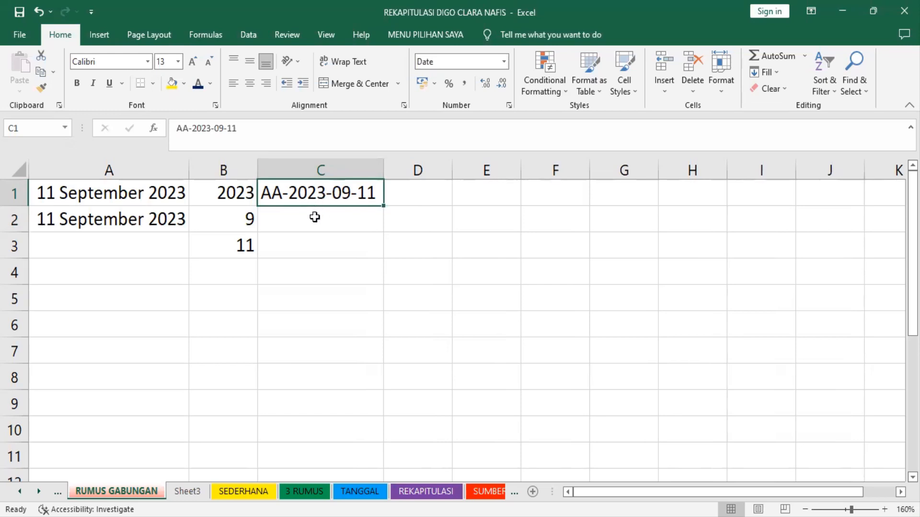
{"action": "double_click", "coordinate": [205, 128]}
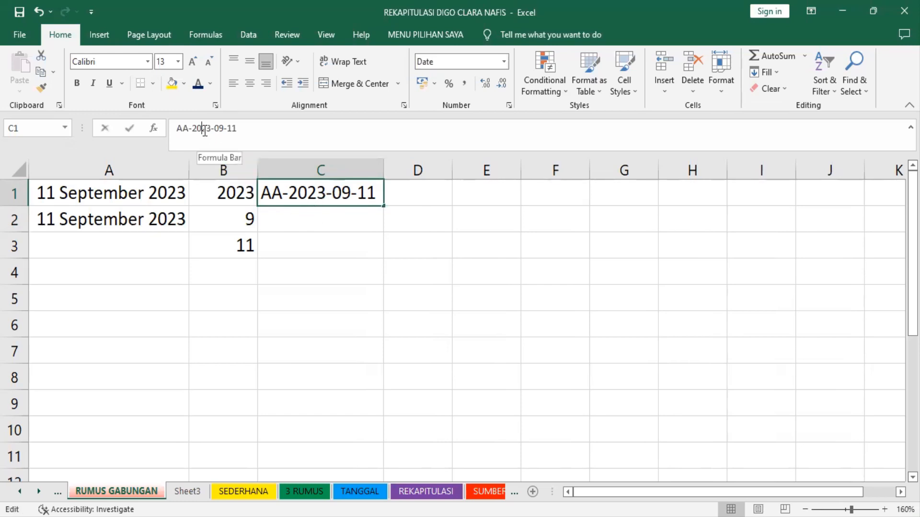
{"action": "left_click", "coordinate": [212, 83]}
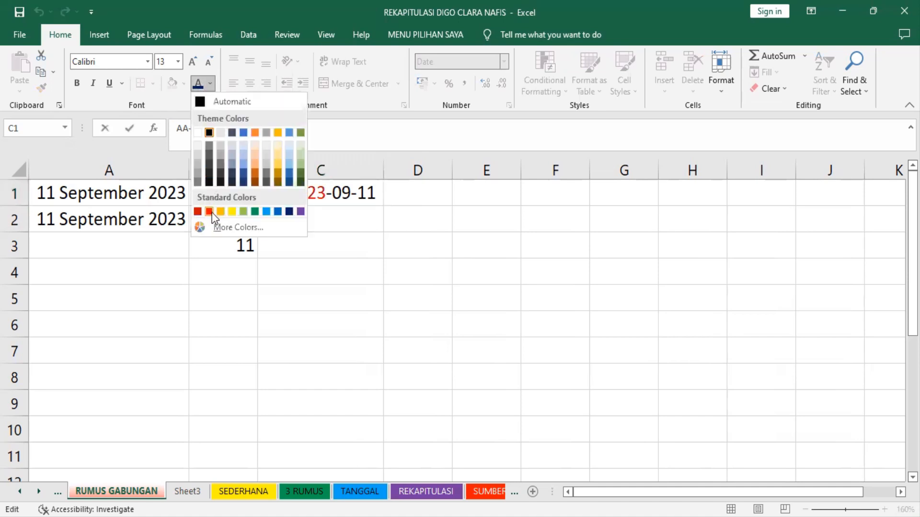
{"action": "left_click", "coordinate": [210, 211]}
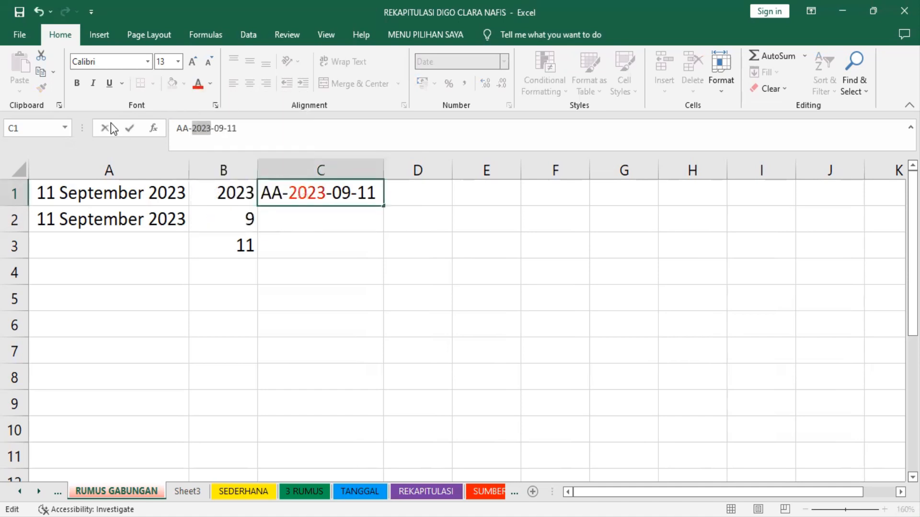
{"action": "left_click", "coordinate": [77, 84]}
Make the month part 09 of the text in C1 green and bold
{"action": "left_click", "coordinate": [343, 192]}
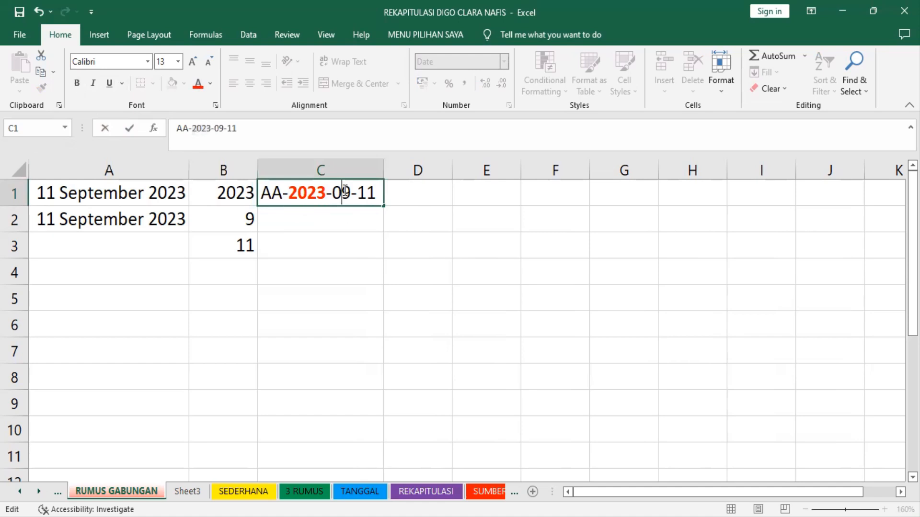
{"action": "double_click", "coordinate": [344, 192]}
{"action": "left_click", "coordinate": [210, 79]}
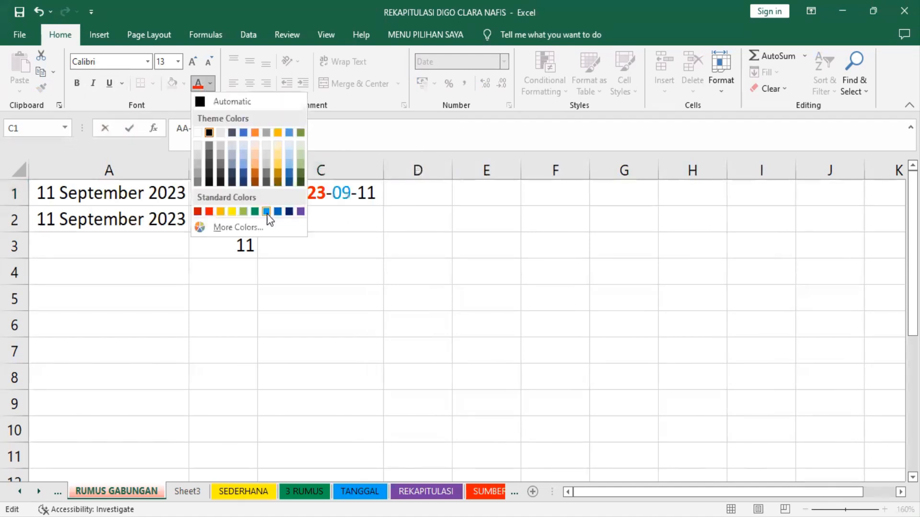
{"action": "left_click", "coordinate": [254, 211]}
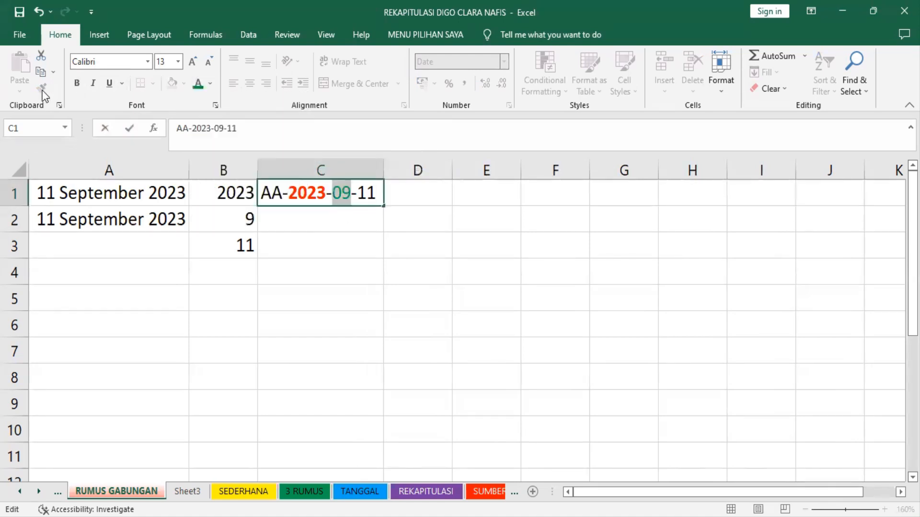
{"action": "left_click", "coordinate": [78, 85]}
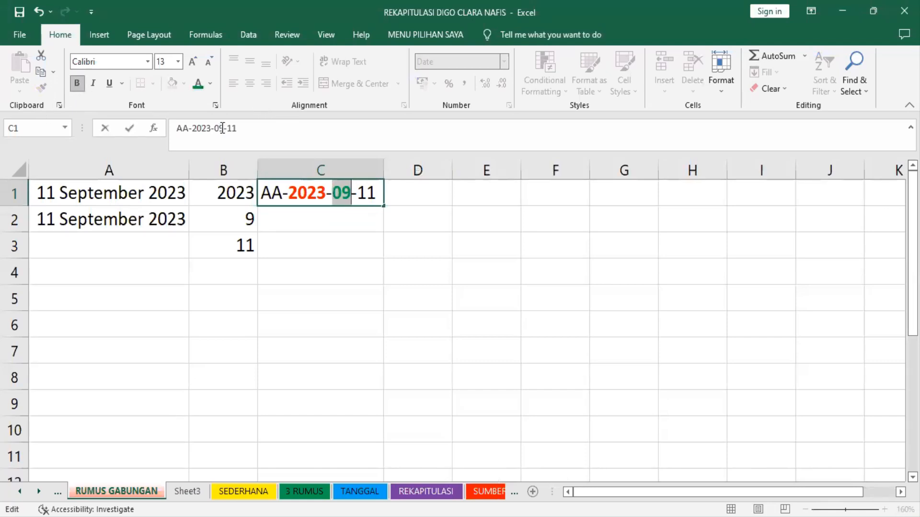
Make the day part 11 of the text in C1 purple and bold, and commit the cell
{"action": "left_click_drag", "start_coordinate": [235, 127], "coordinate": [227, 127]}
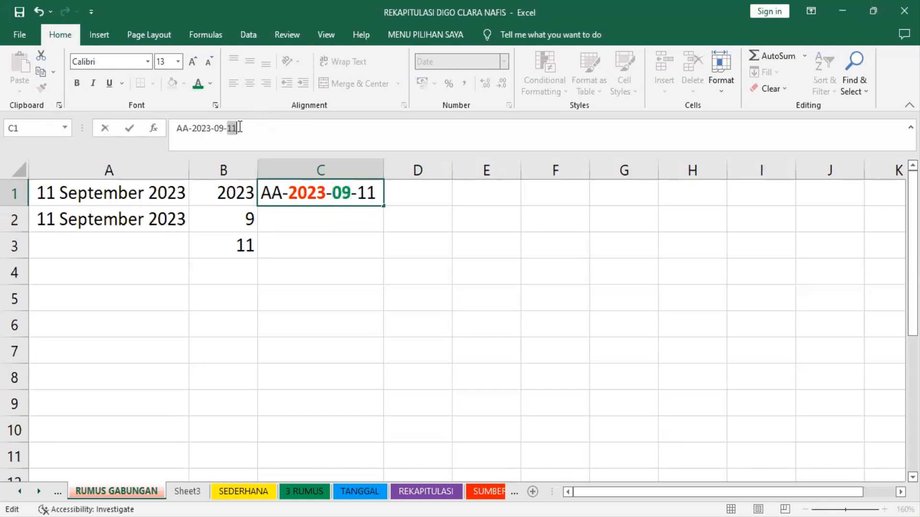
{"action": "left_click", "coordinate": [211, 84]}
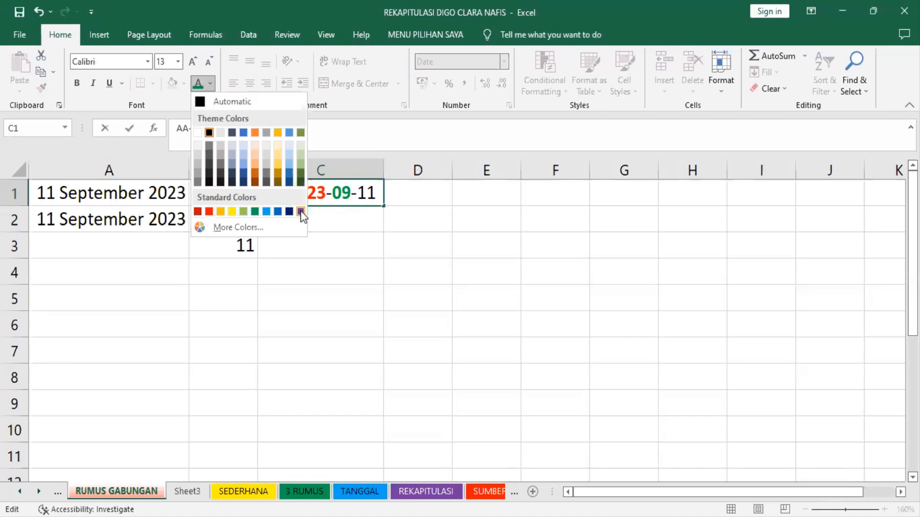
{"action": "left_click", "coordinate": [301, 211]}
{"action": "left_click", "coordinate": [76, 84]}
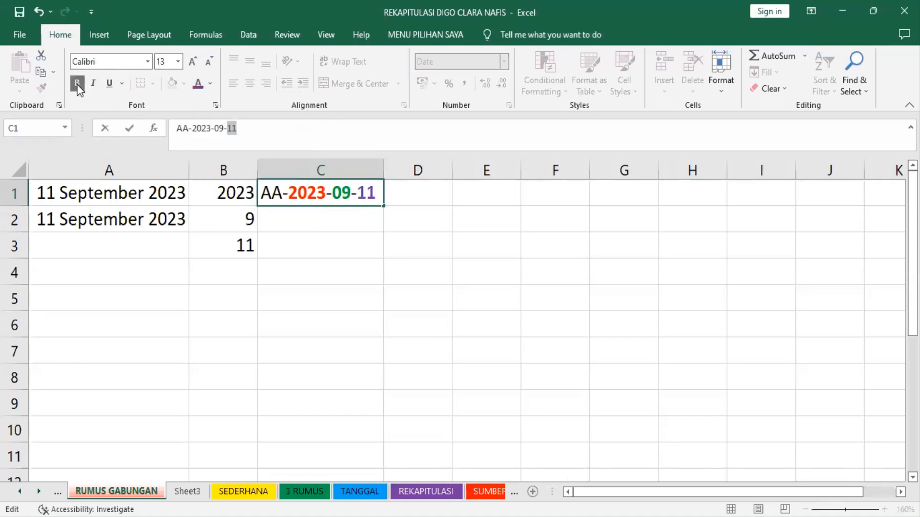
{"action": "key", "text": "Return"}
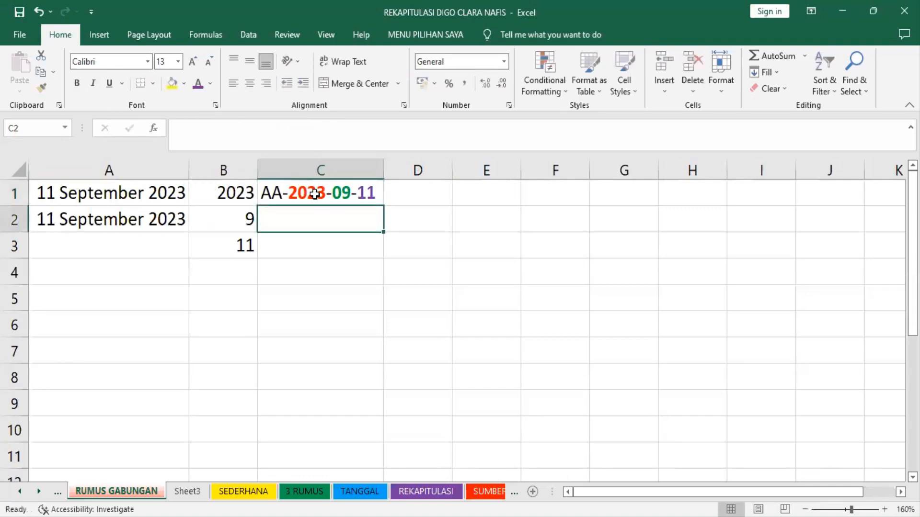
Make the day number in B3 purple and bold, and the month number in B2 green and bold
{"action": "left_click", "coordinate": [248, 249]}
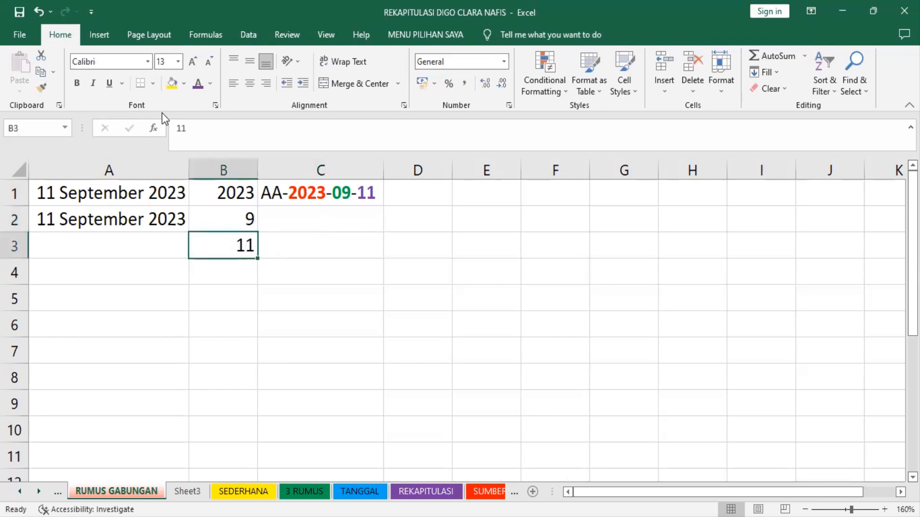
{"action": "left_click", "coordinate": [199, 86]}
{"action": "left_click", "coordinate": [83, 84]}
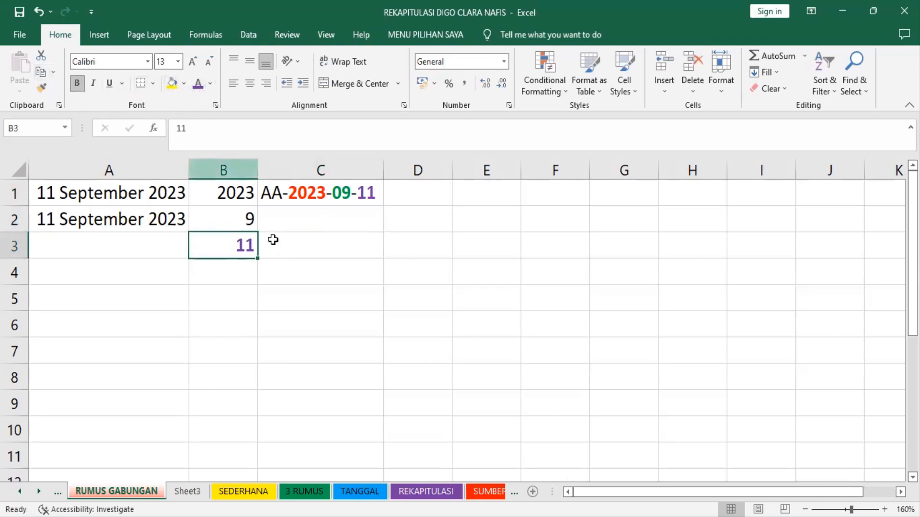
{"action": "left_click", "coordinate": [242, 218]}
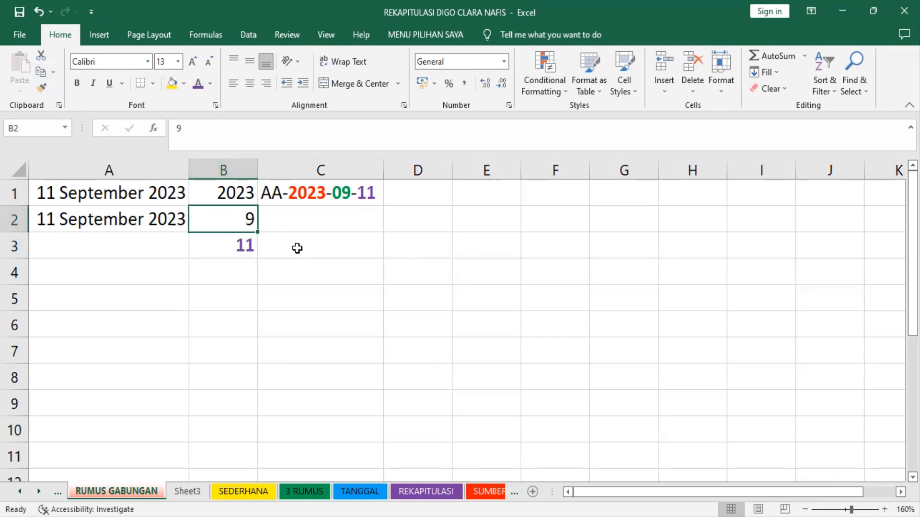
{"action": "left_click", "coordinate": [210, 85]}
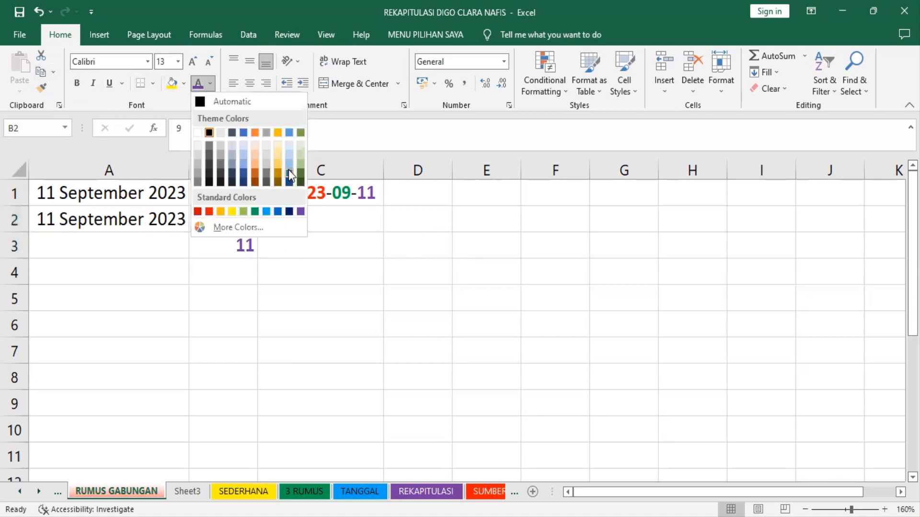
{"action": "left_click", "coordinate": [255, 212]}
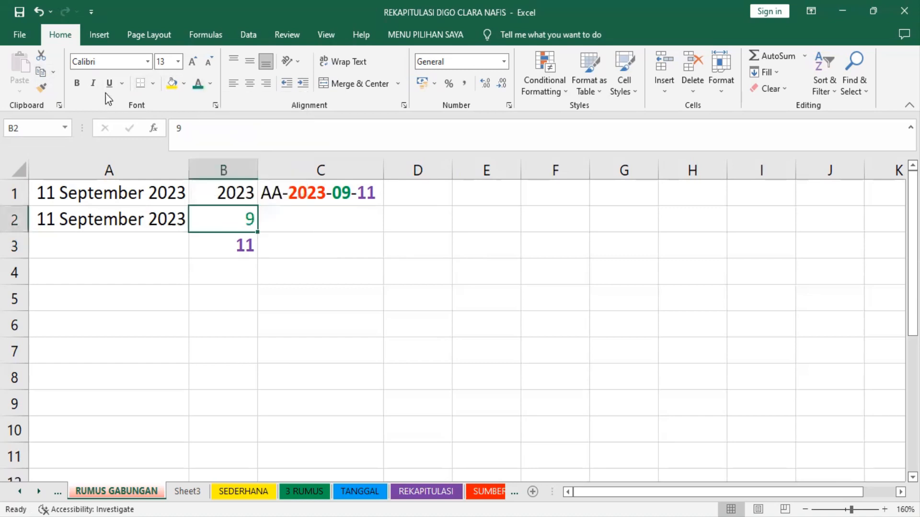
{"action": "left_click", "coordinate": [77, 84]}
Make the year number in cell B1 red and bold to match the year part in C1
{"action": "left_click", "coordinate": [213, 193]}
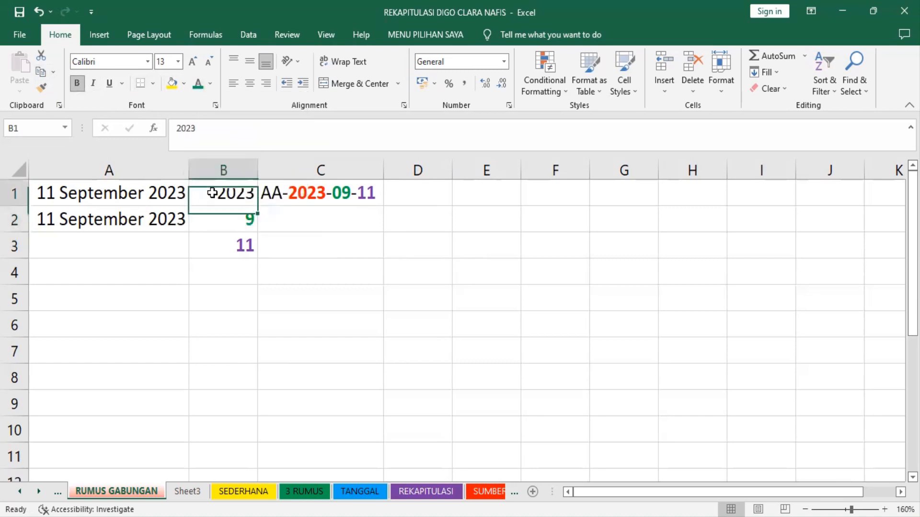
{"action": "left_click", "coordinate": [211, 84]}
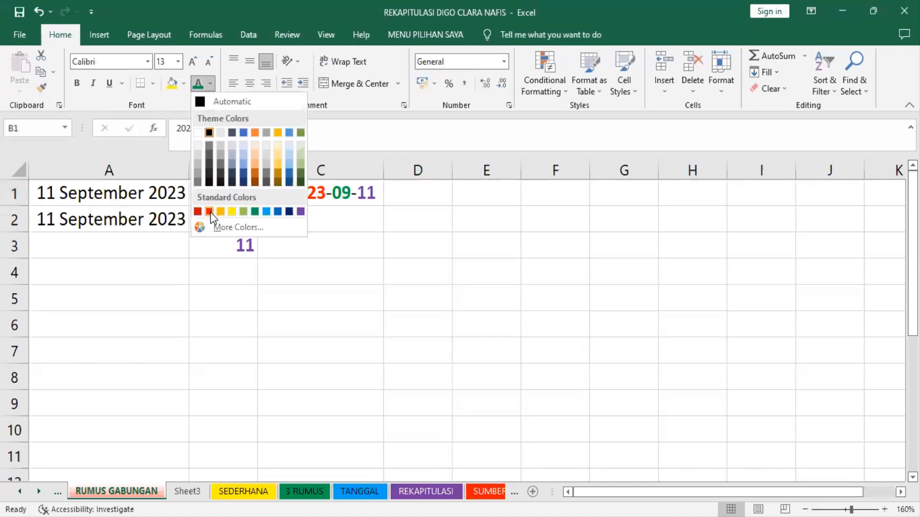
{"action": "left_click", "coordinate": [209, 212]}
{"action": "key", "text": "ctrl+b"}
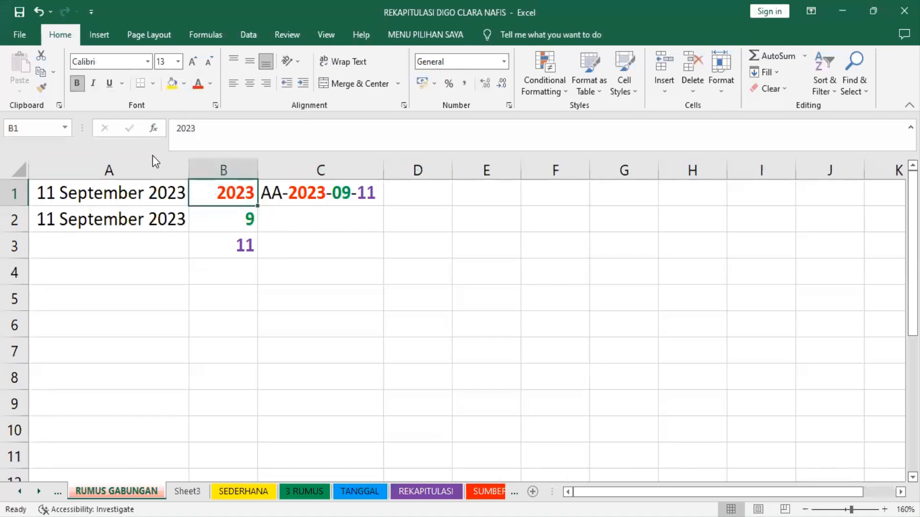
Start a DATE formula in A5 with MID(C1;4;4) nested as its Year argument
{"action": "left_click", "coordinate": [86, 298]}
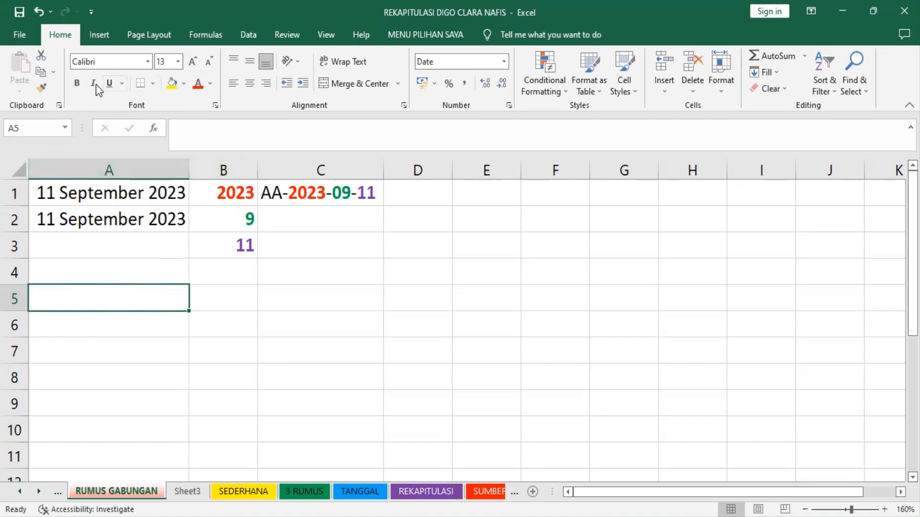
{"action": "left_click", "coordinate": [154, 127]}
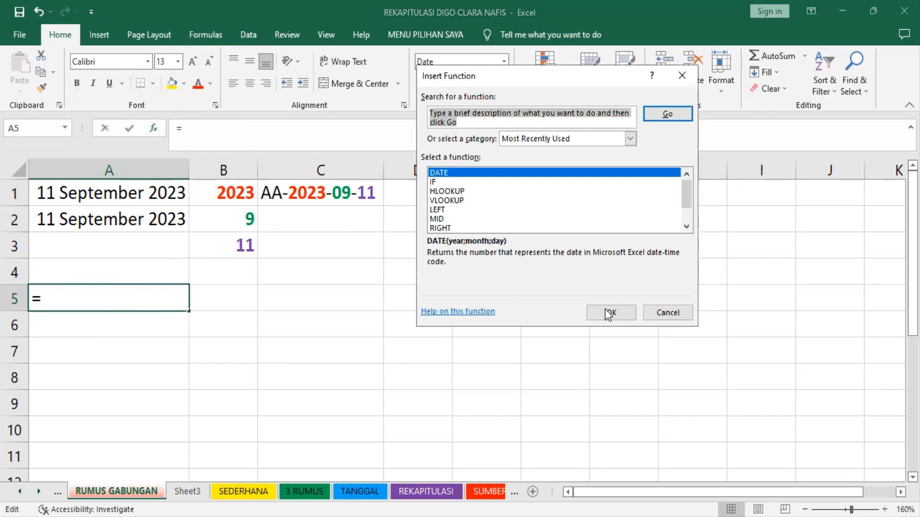
{"action": "left_click", "coordinate": [610, 312]}
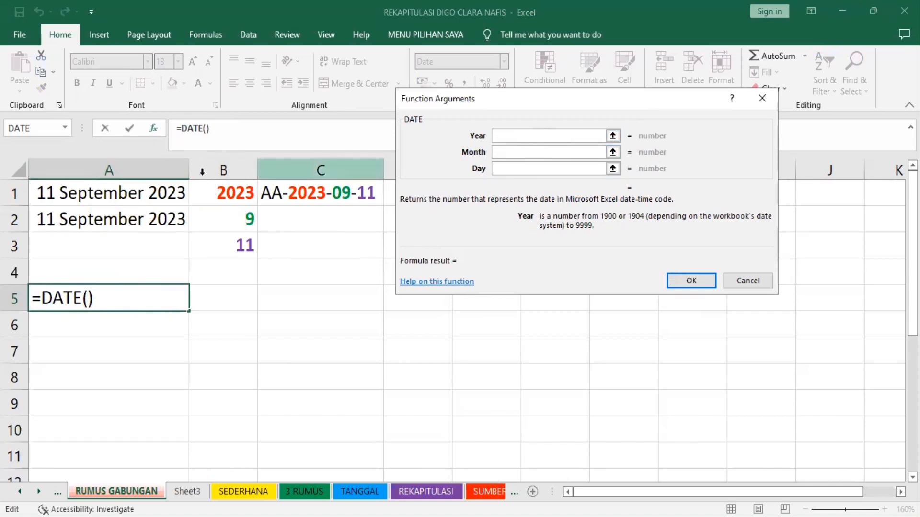
{"action": "left_click", "coordinate": [65, 128]}
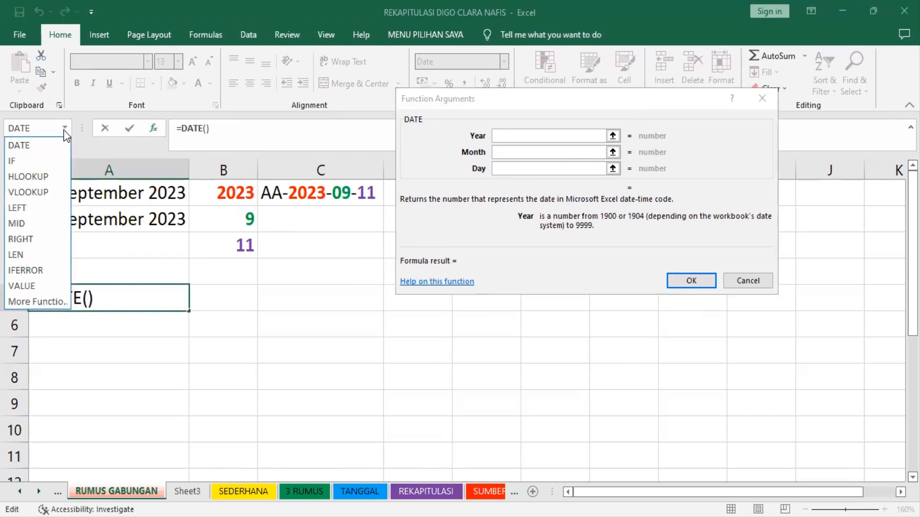
{"action": "left_click", "coordinate": [25, 223]}
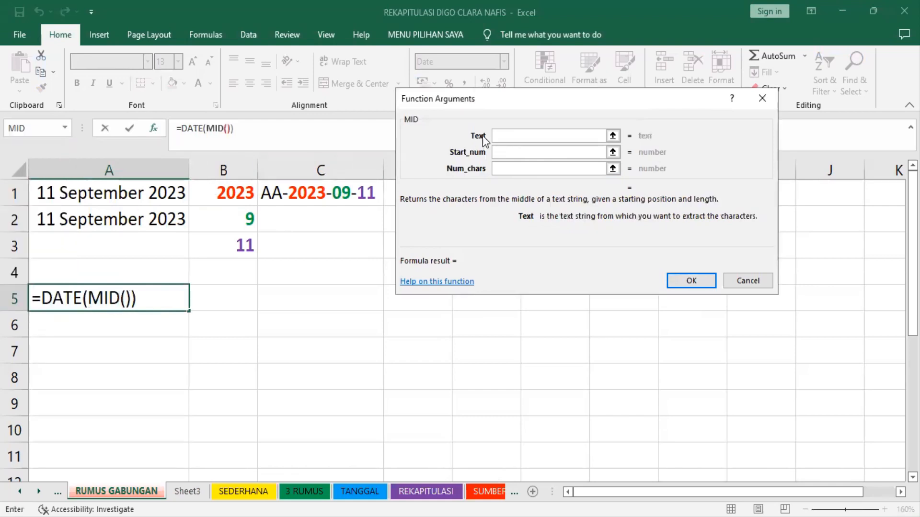
{"action": "left_click", "coordinate": [318, 197]}
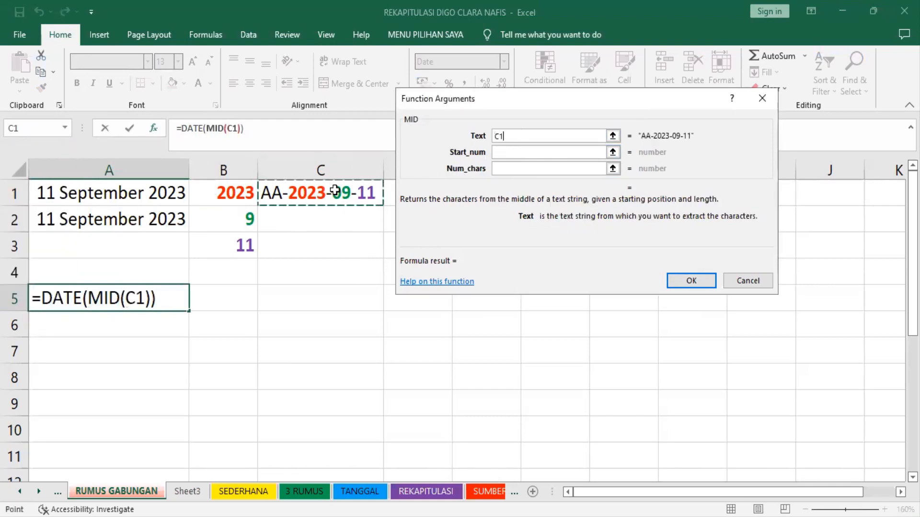
{"action": "left_click", "coordinate": [508, 154]}
{"action": "left_click", "coordinate": [505, 154]}
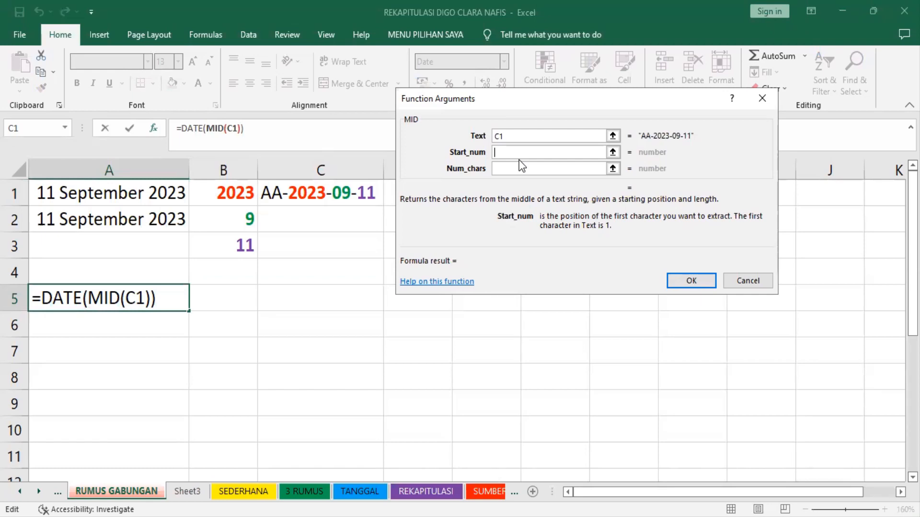
{"action": "type", "text": "4"}
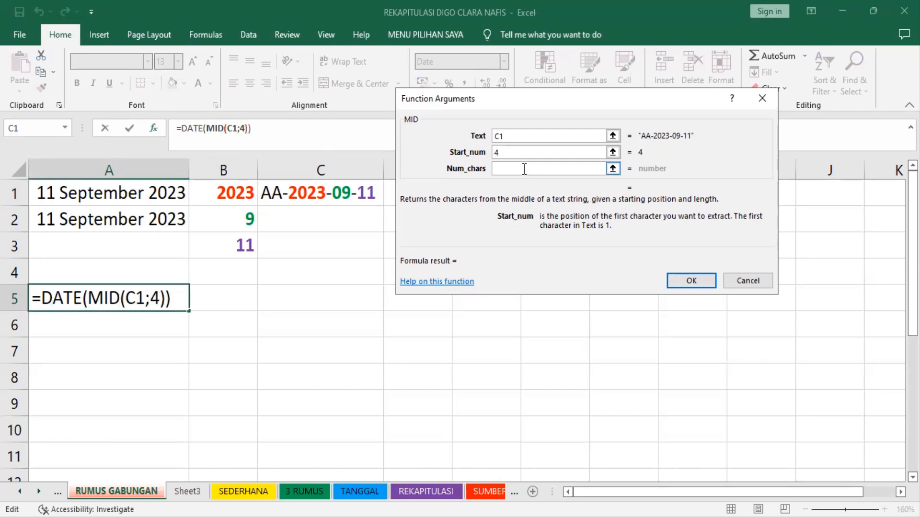
{"action": "left_click", "coordinate": [522, 168]}
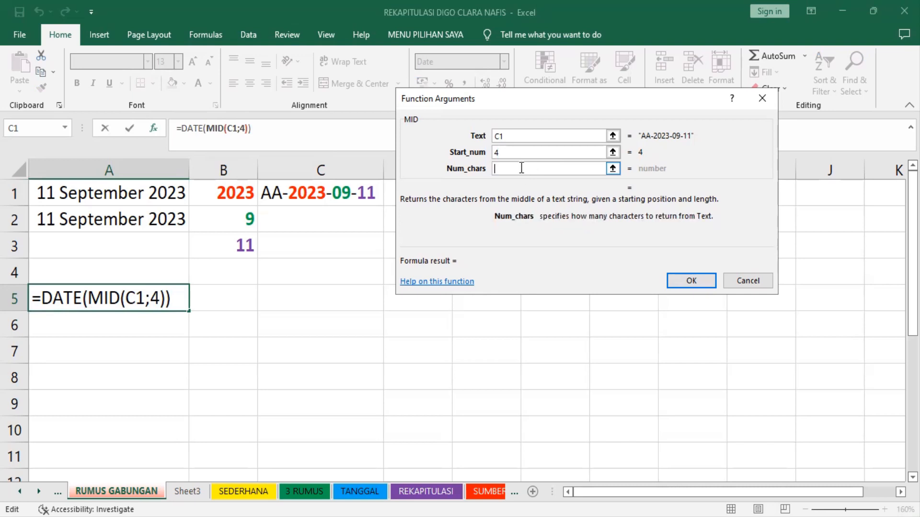
{"action": "type", "text": "4"}
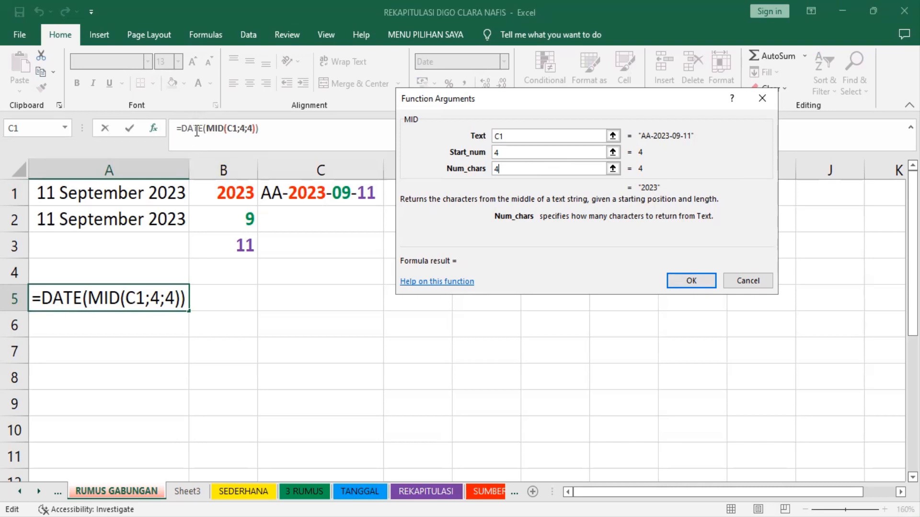
{"action": "left_click", "coordinate": [260, 148]}
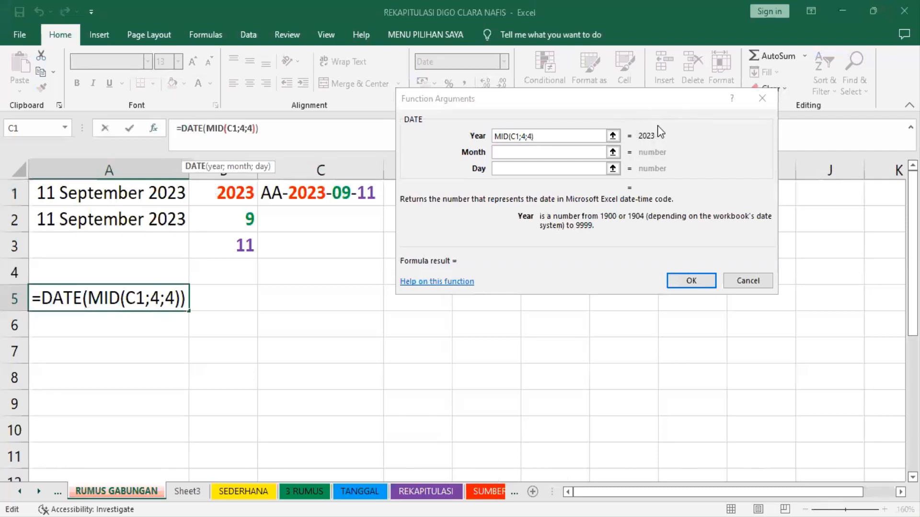
Nest MID(C1;9;2) as the Month argument of the DATE formula in A5
{"action": "left_click", "coordinate": [545, 154]}
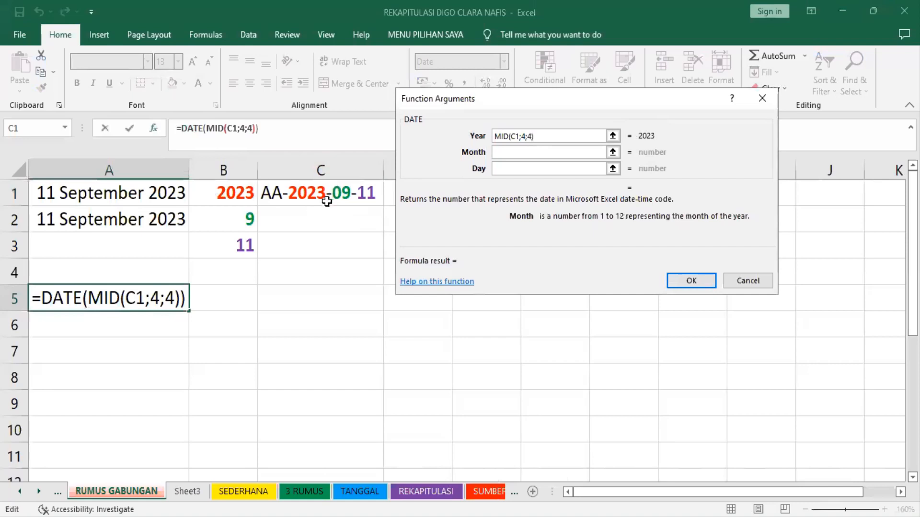
{"action": "left_click", "coordinate": [67, 129]}
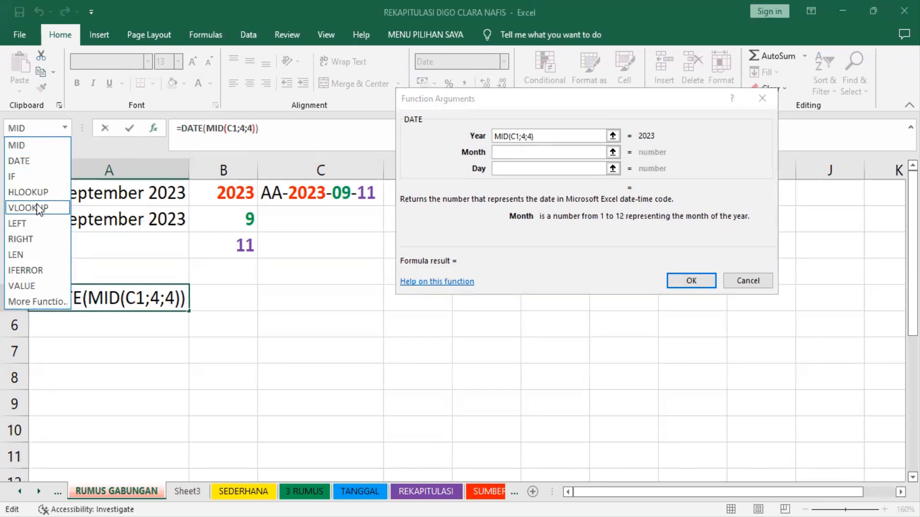
{"action": "left_click", "coordinate": [32, 145]}
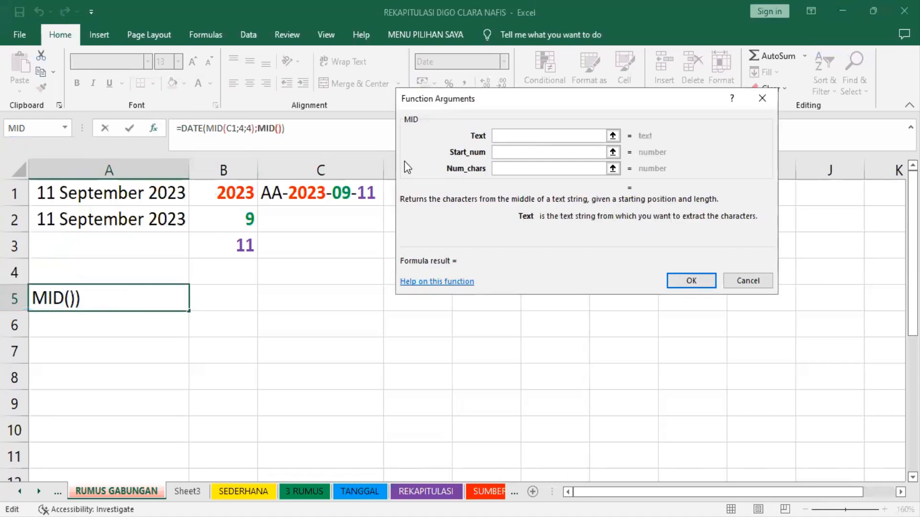
{"action": "left_click", "coordinate": [319, 192]}
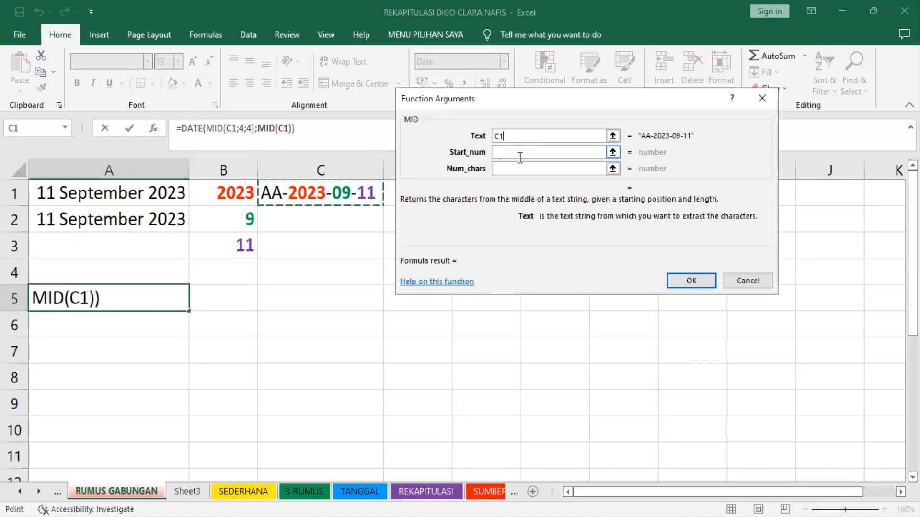
{"action": "left_click", "coordinate": [521, 153]}
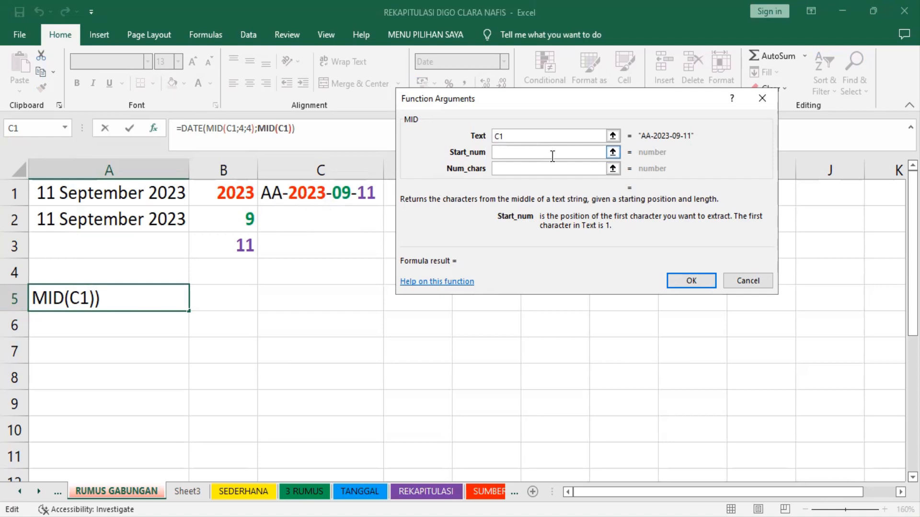
{"action": "type", "text": "9"}
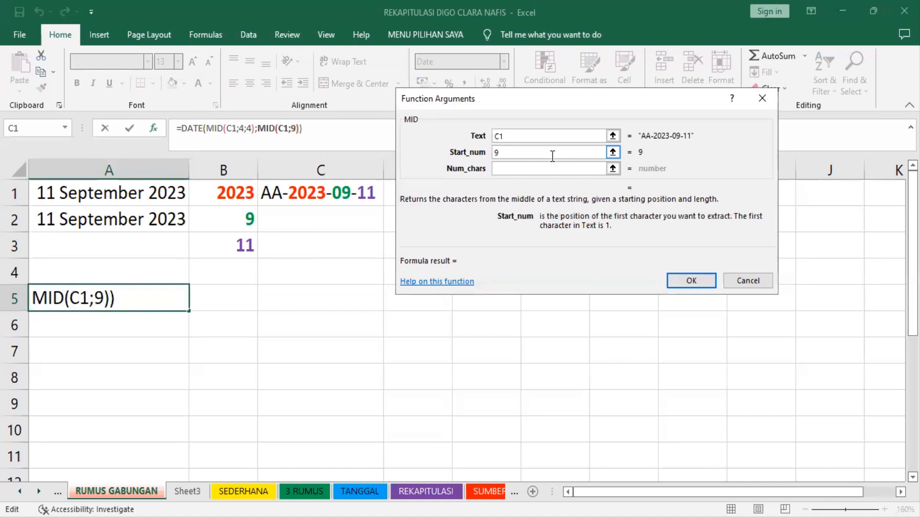
{"action": "key", "text": "Tab"}
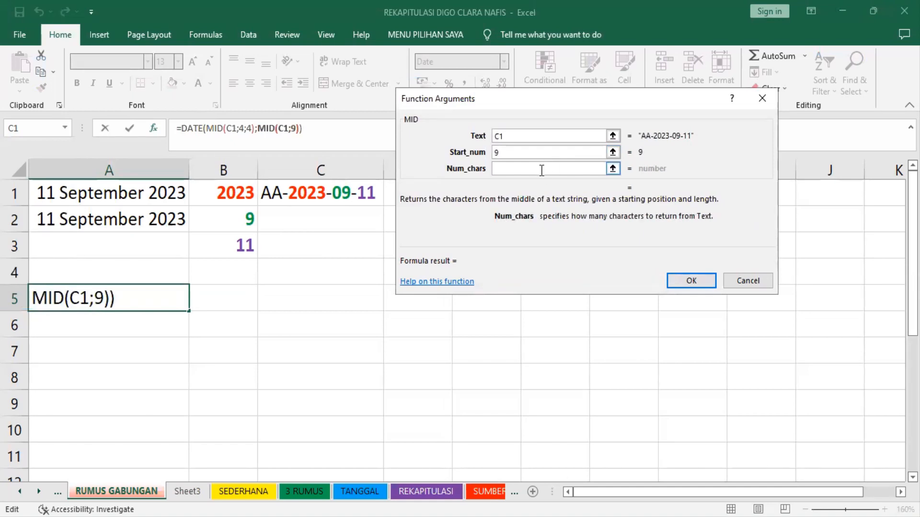
{"action": "type", "text": "2"}
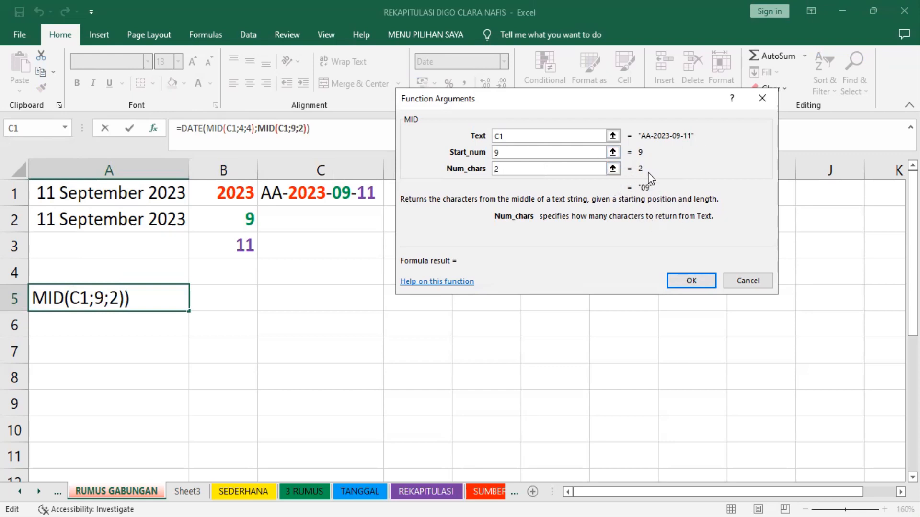
{"action": "left_click", "coordinate": [198, 129]}
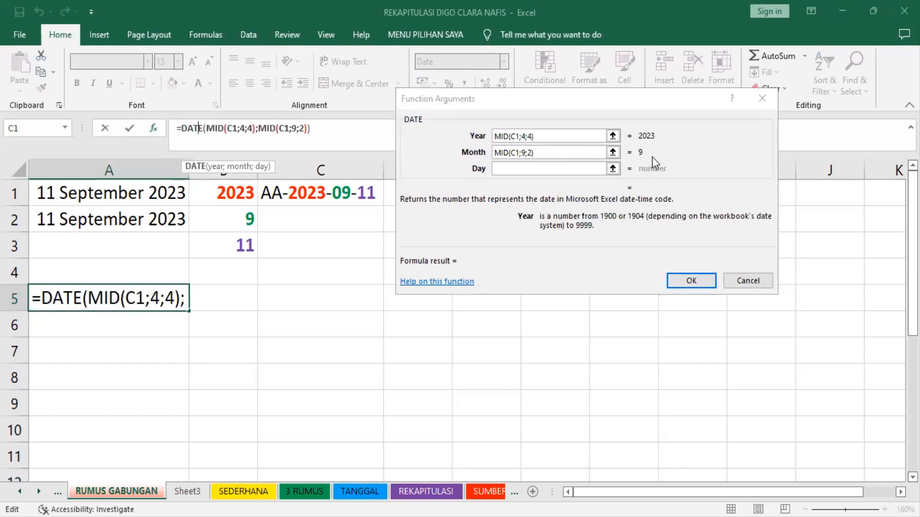
Nest RIGHT(C1;2) as the Day argument of the DATE formula in A5 and complete the formula
{"action": "left_click", "coordinate": [515, 168]}
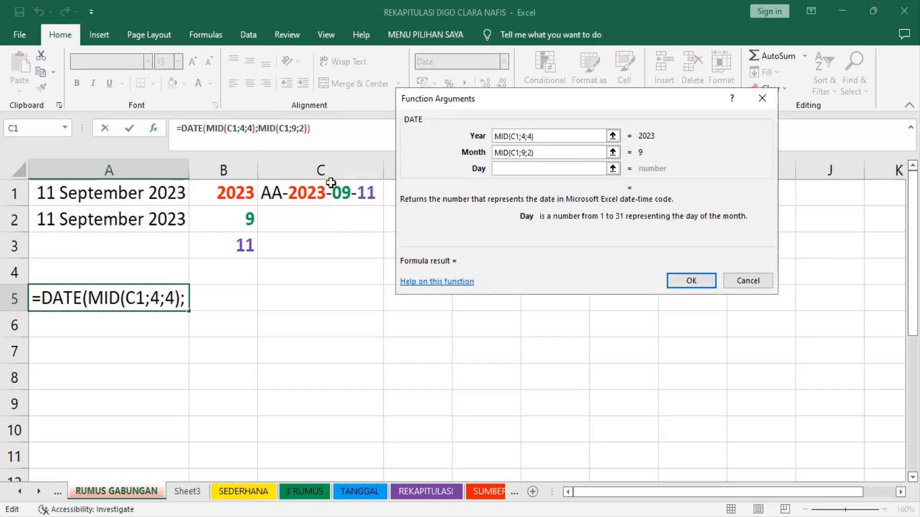
{"action": "left_click", "coordinate": [65, 128]}
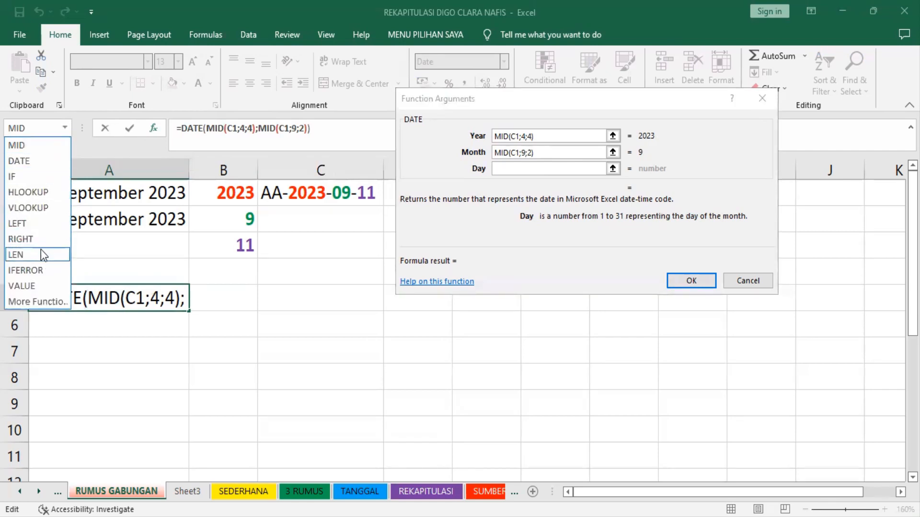
{"action": "left_click", "coordinate": [21, 239]}
{"action": "left_click", "coordinate": [306, 197]}
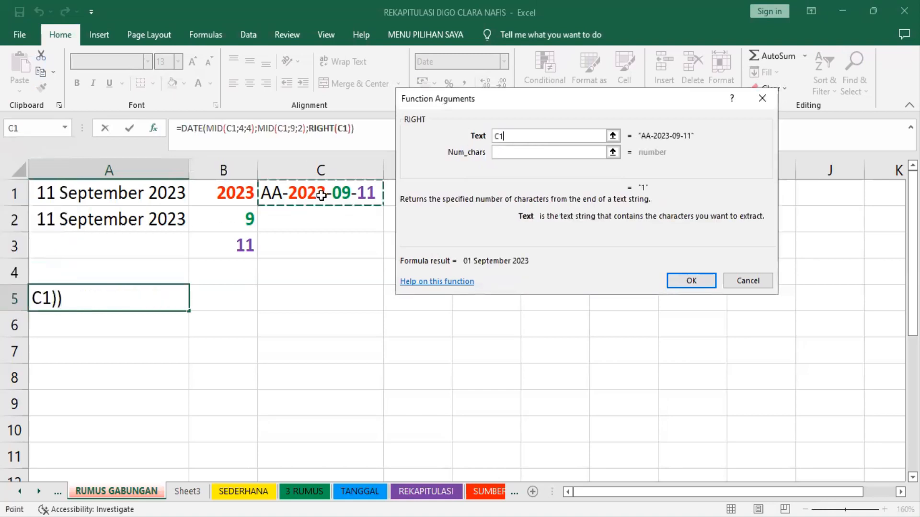
{"action": "left_click", "coordinate": [520, 153]}
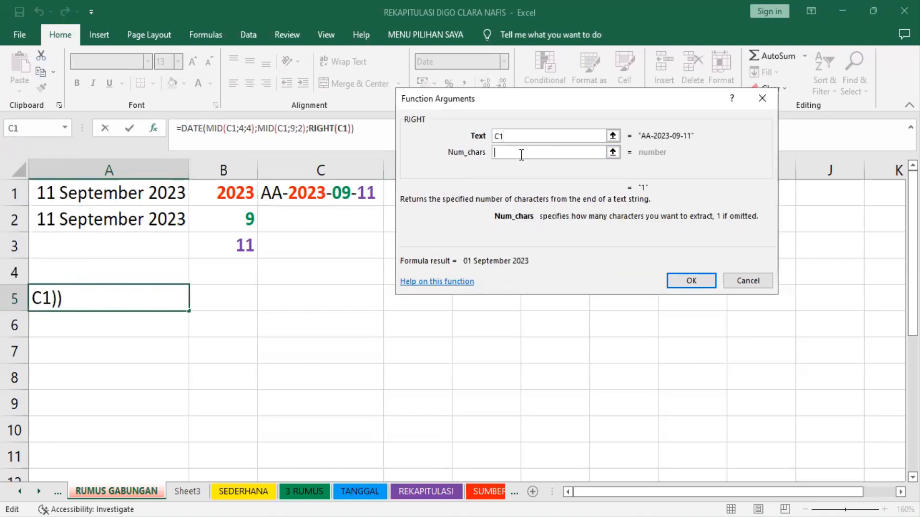
{"action": "type", "text": "2"}
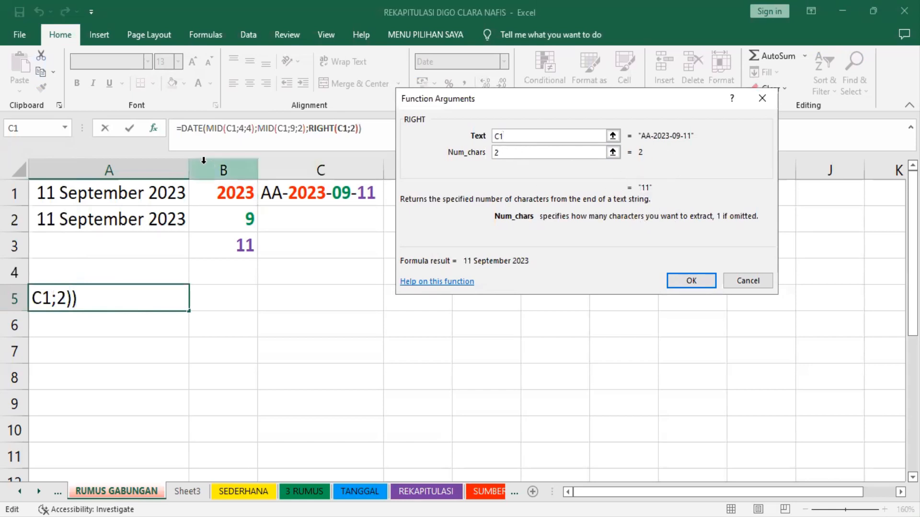
{"action": "left_click", "coordinate": [198, 129]}
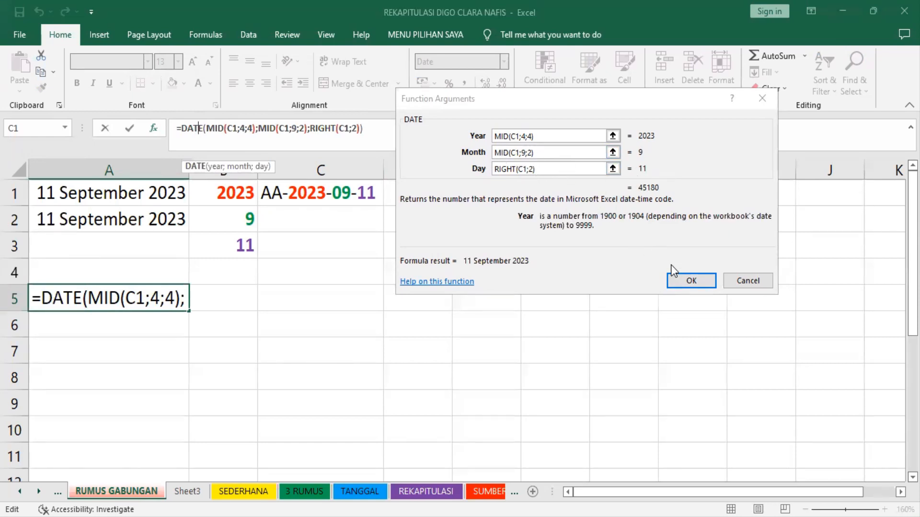
{"action": "left_click", "coordinate": [691, 282]}
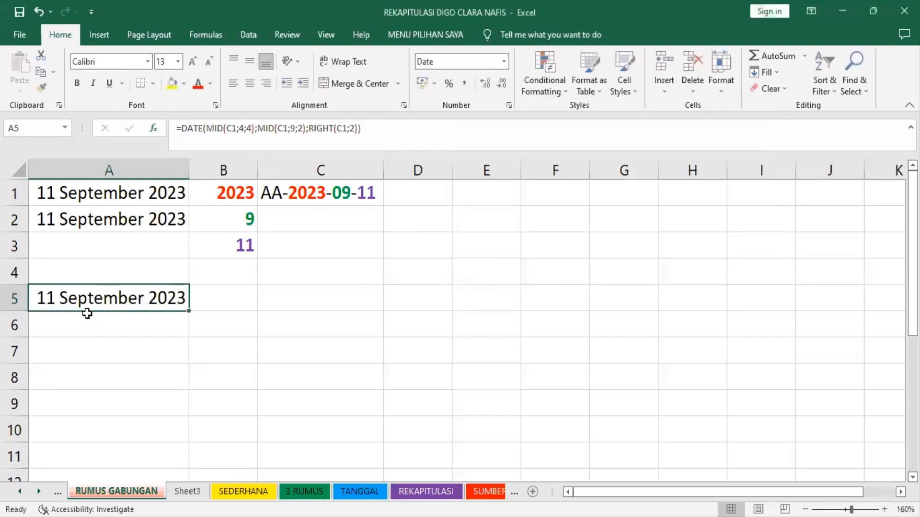